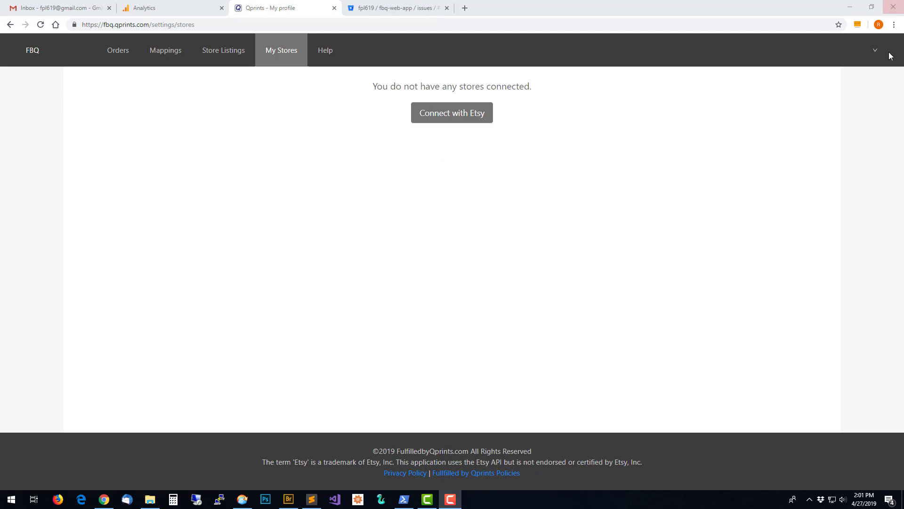
# Step: Open the Profile page from the account menu and review the Update Profile form
pyautogui.click(875, 51)
pyautogui.click(863, 74)
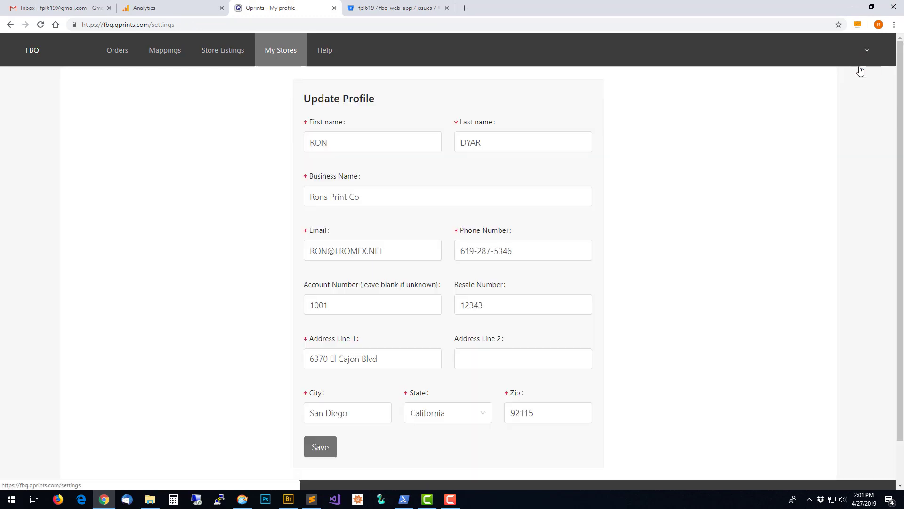
pyautogui.scroll(-2, 406, 194)
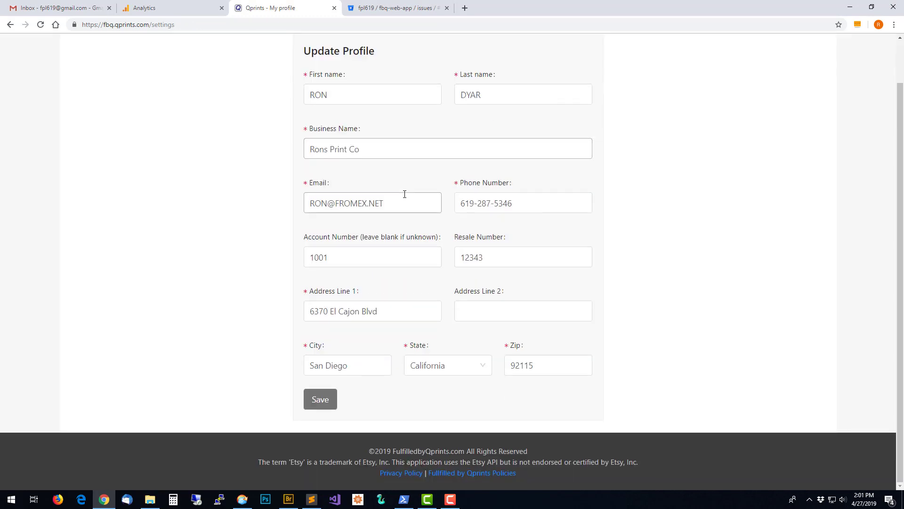
pyautogui.scroll(2, 285, 255)
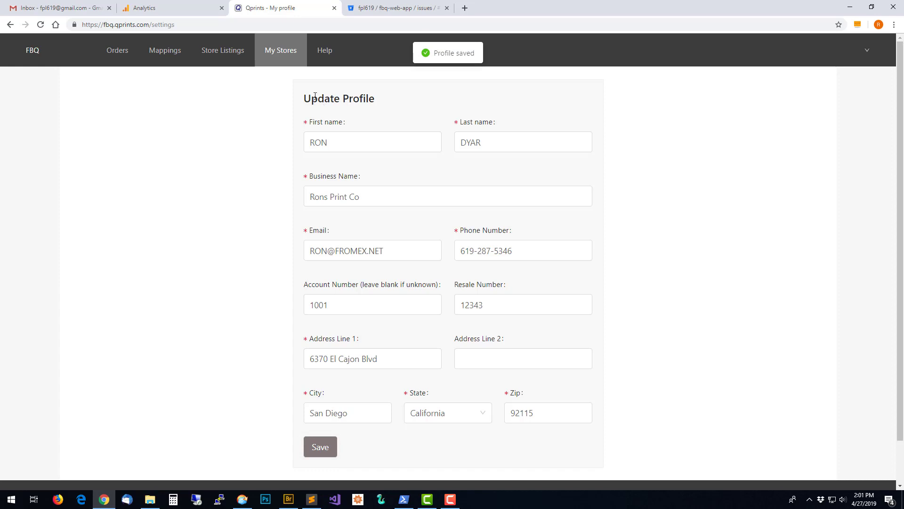
# Step: Connect Etsy from My Stores, allow qprints access, and copy the verification code
pyautogui.click(287, 57)
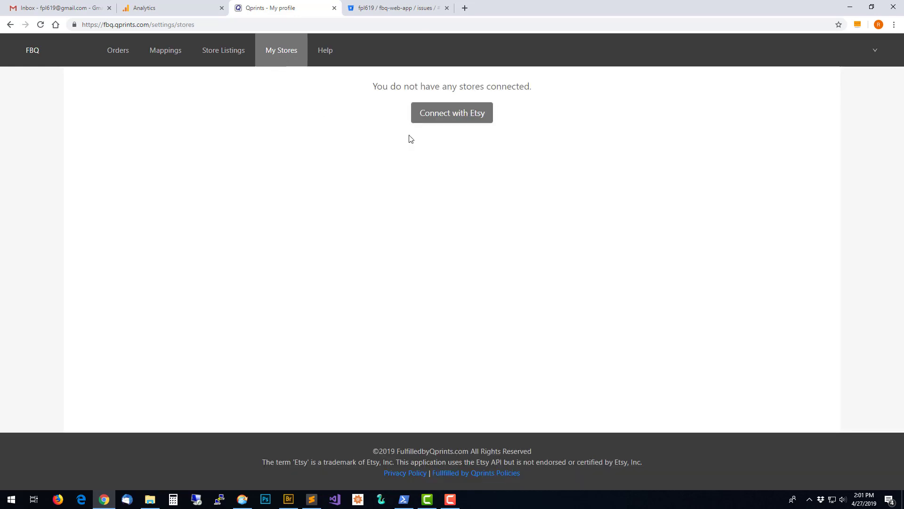
pyautogui.click(450, 115)
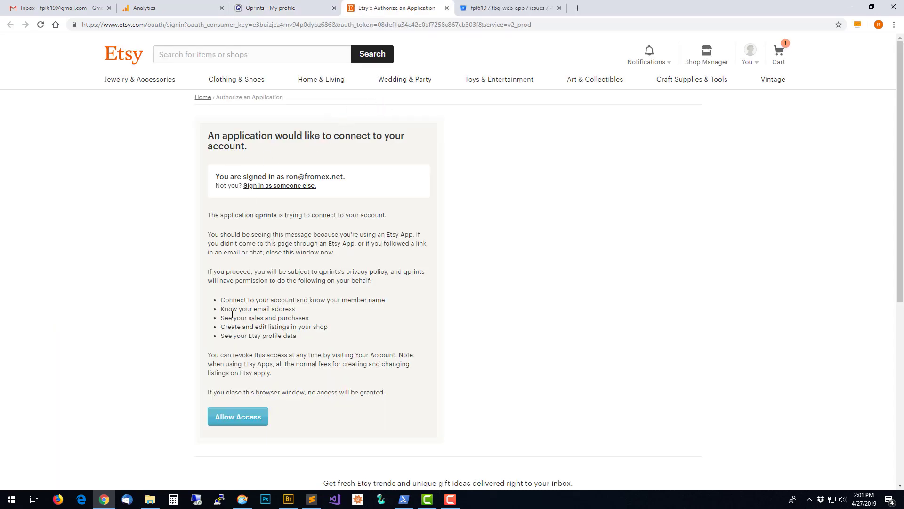
pyautogui.click(228, 420)
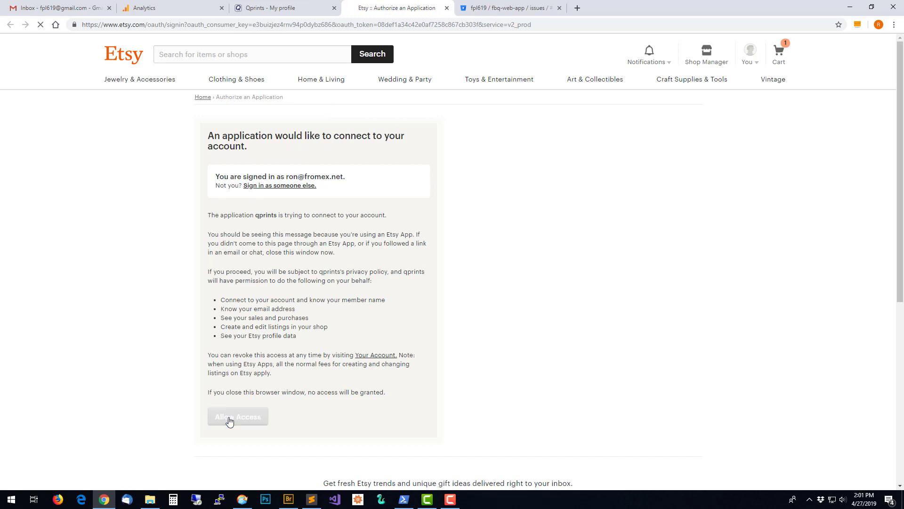
pyautogui.moveTo(291, 196); pyautogui.dragTo(344, 196)
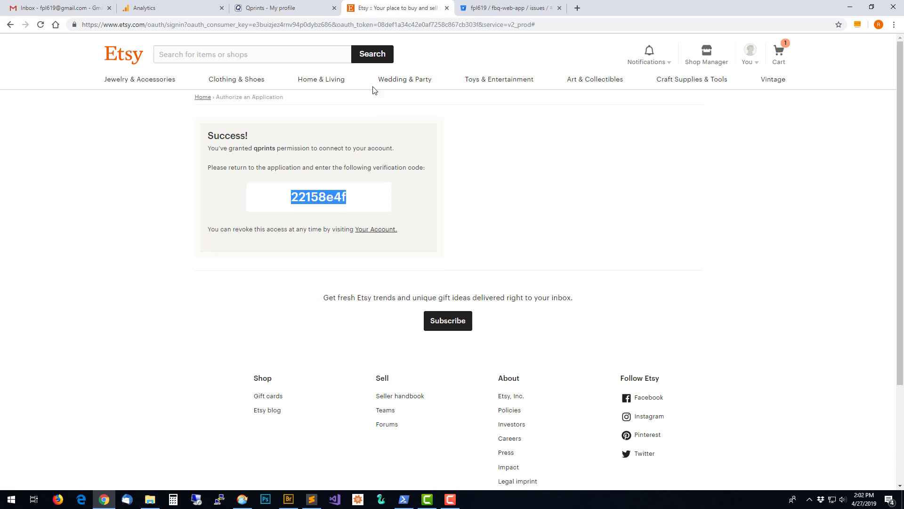
pyautogui.hotkey('ctrl', 'shift', 'Tab')
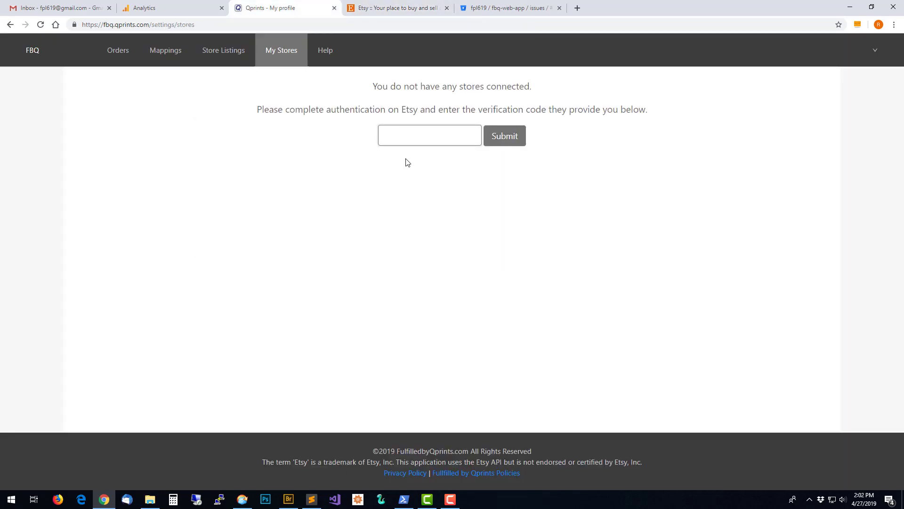
# Step: Paste the Etsy verification code and submit it to connect RedPixelPrintShop
pyautogui.click(514, 137)
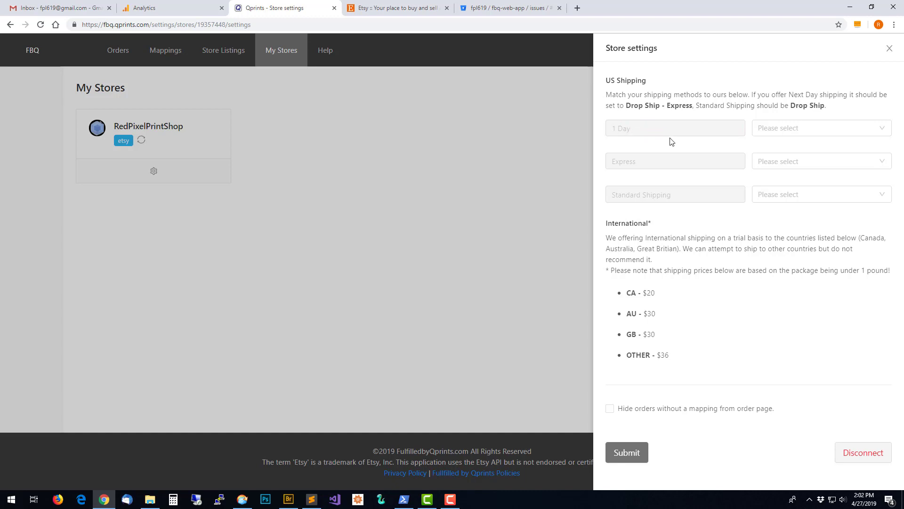
# Step: Map both 1 Day and Express shipping to Drop Ship - Express $40
pyautogui.click(786, 130)
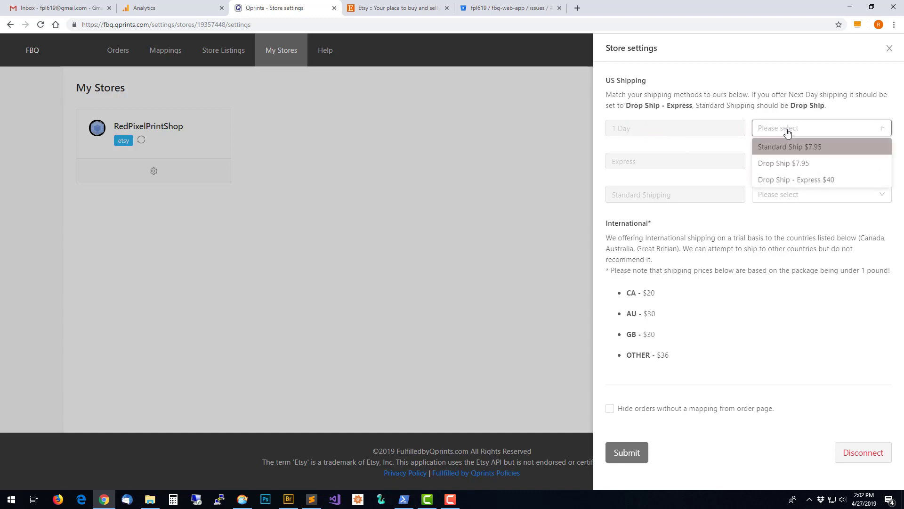
pyautogui.click(784, 183)
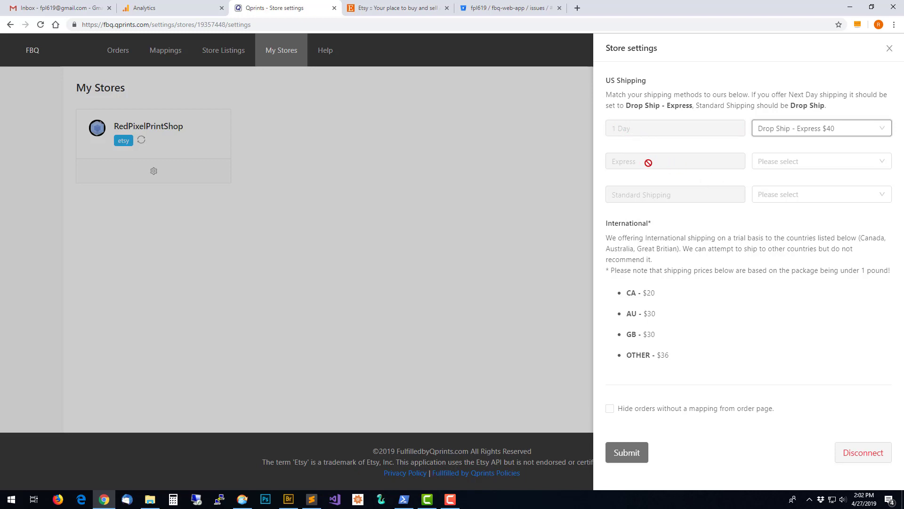
pyautogui.click(781, 163)
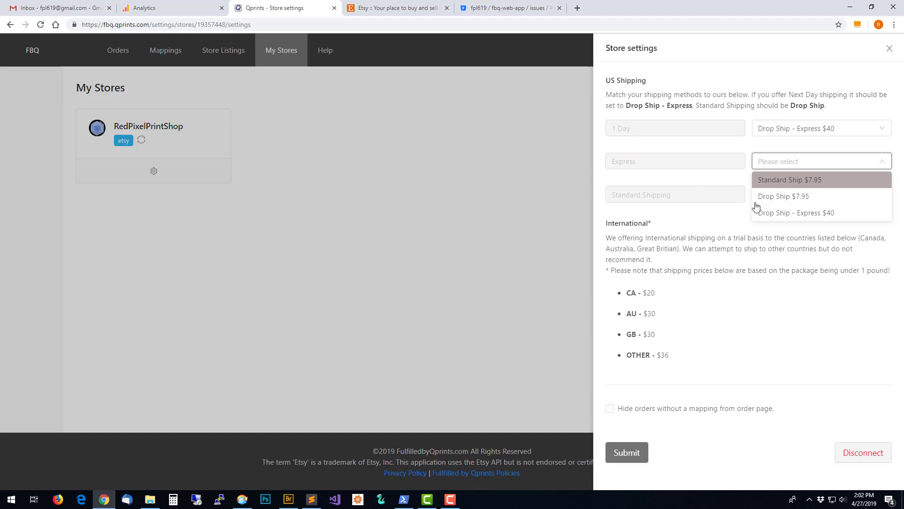
pyautogui.click(780, 213)
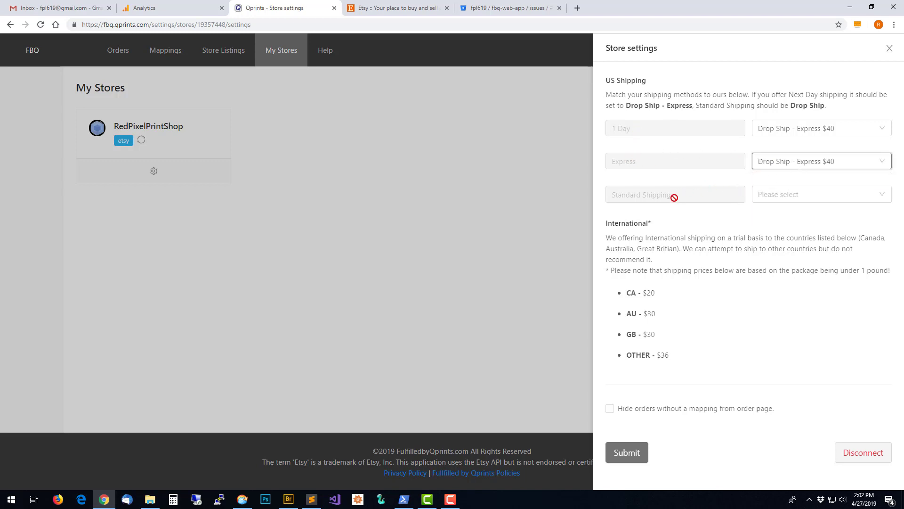
# Step: Map Standard Shipping to Drop Ship $7.95
pyautogui.click(799, 197)
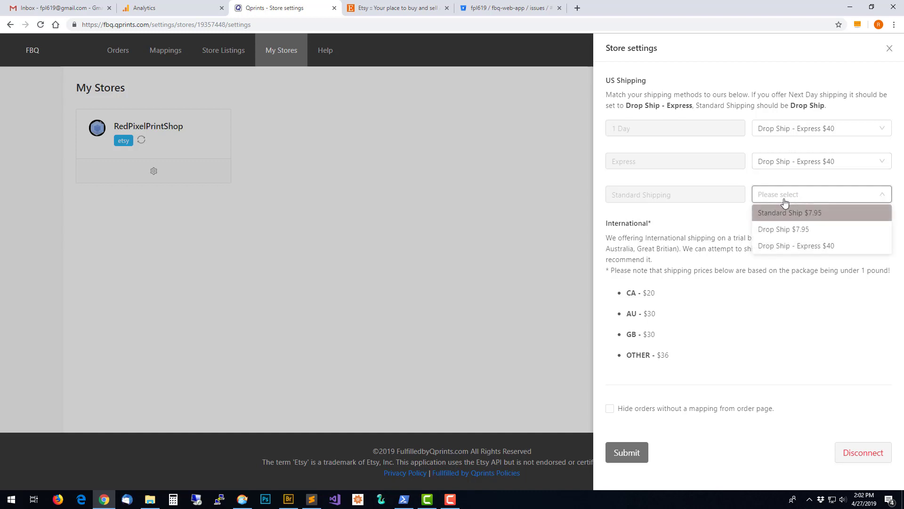
pyautogui.click(775, 231)
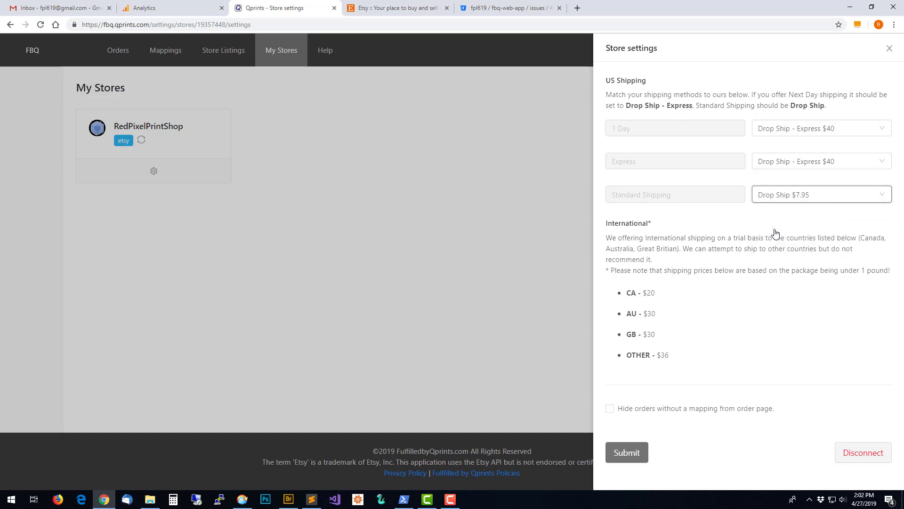
pyautogui.click(785, 198)
pyautogui.click(779, 215)
pyautogui.click(770, 199)
pyautogui.click(769, 231)
# Step: Save the store shipping settings and open the '6 pics of the GC' listing
pyautogui.click(630, 456)
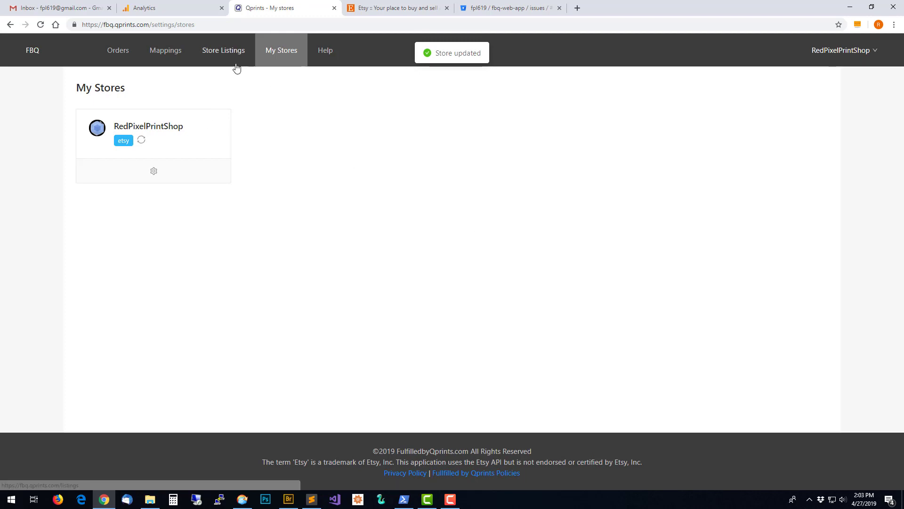
pyautogui.click(219, 55)
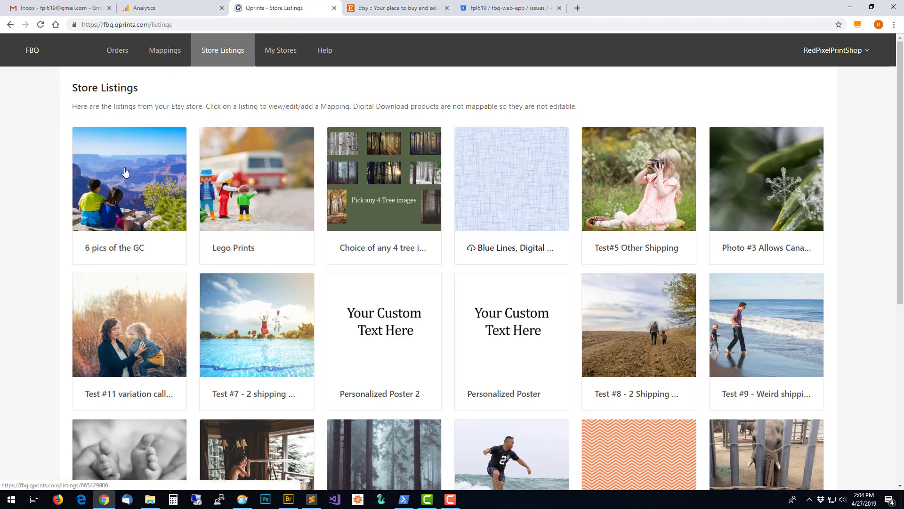
pyautogui.click(128, 191)
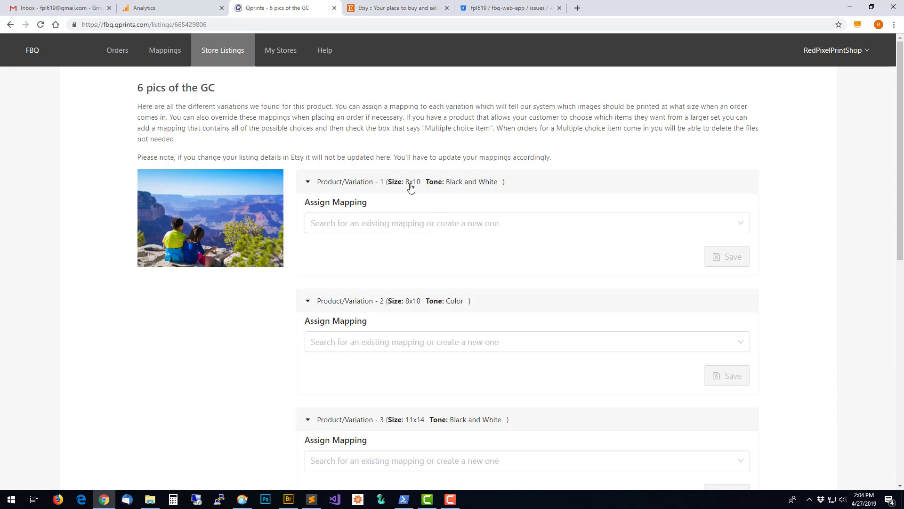
# Step: Review the variations on the '6 pics of the GC' listing page
pyautogui.scroll(-10, 410, 187)
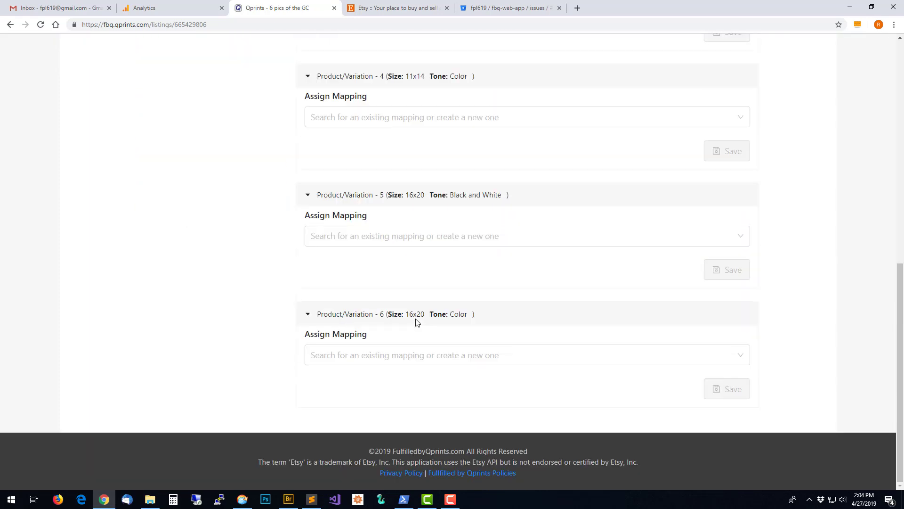
pyautogui.scroll(10, 412, 197)
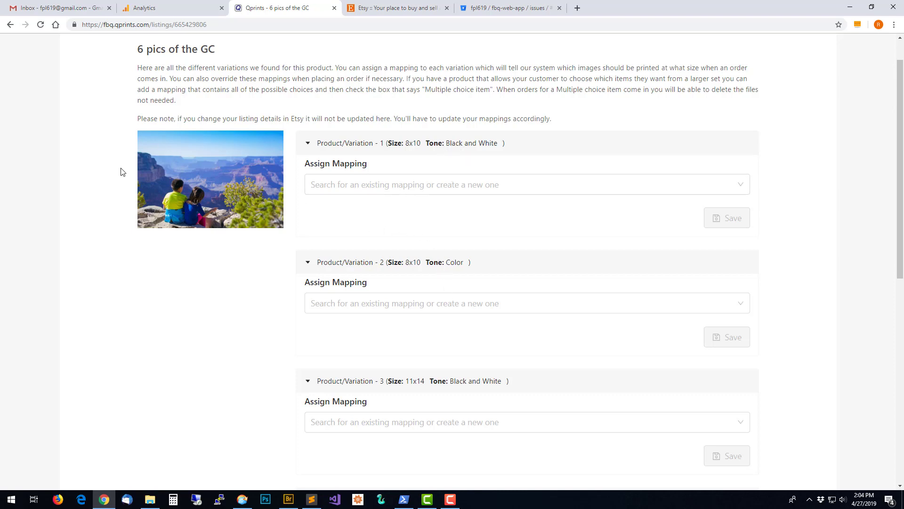
pyautogui.scroll(1, 190, 166)
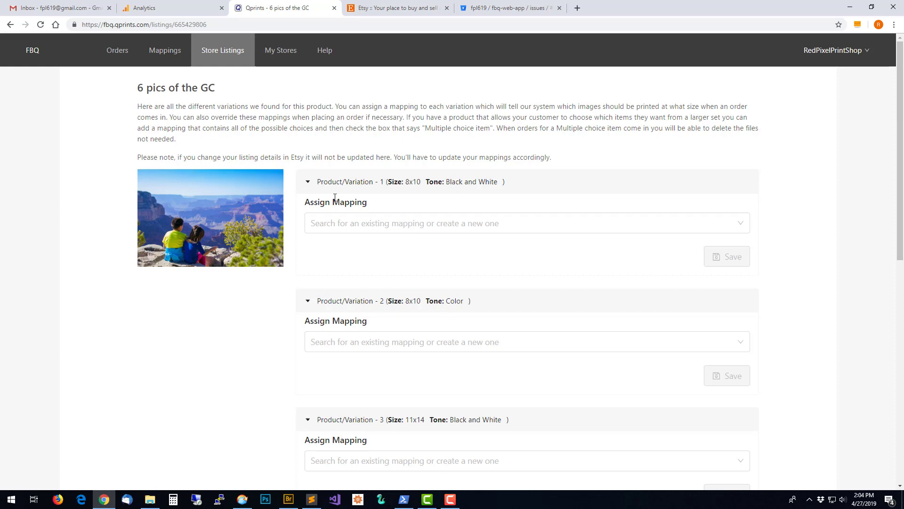
pyautogui.scroll(-3, 413, 195)
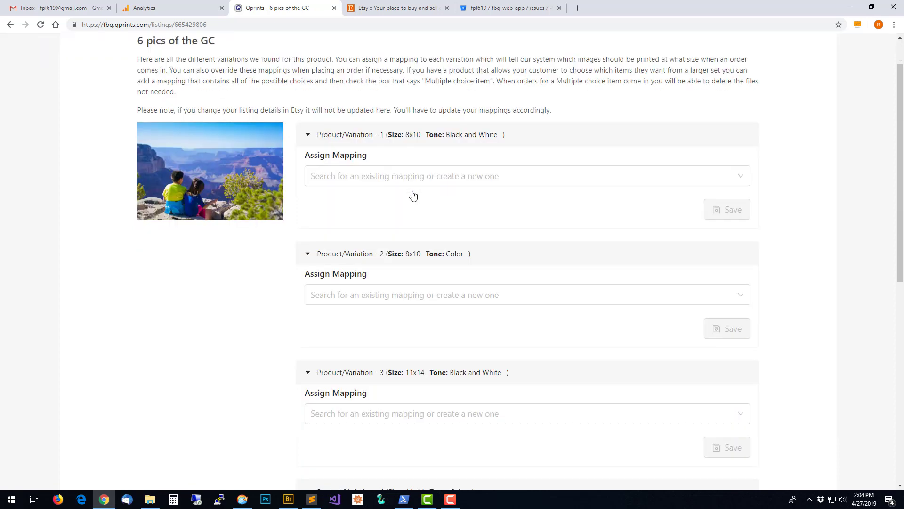
pyautogui.scroll(-7, 413, 195)
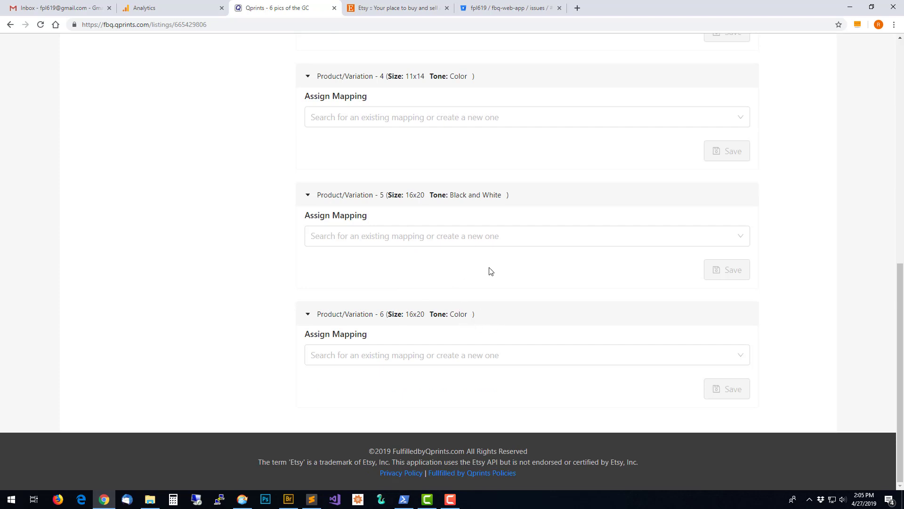
pyautogui.scroll(5, 489, 271)
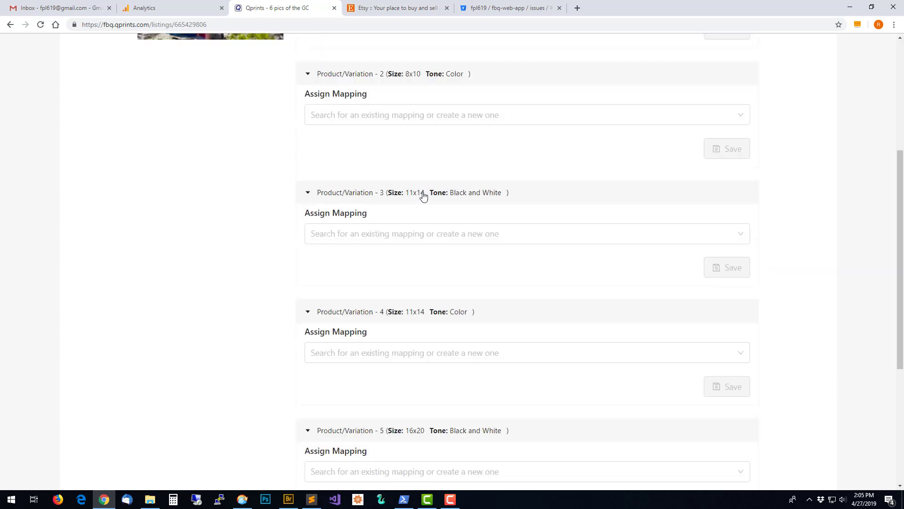
pyautogui.scroll(5, 423, 197)
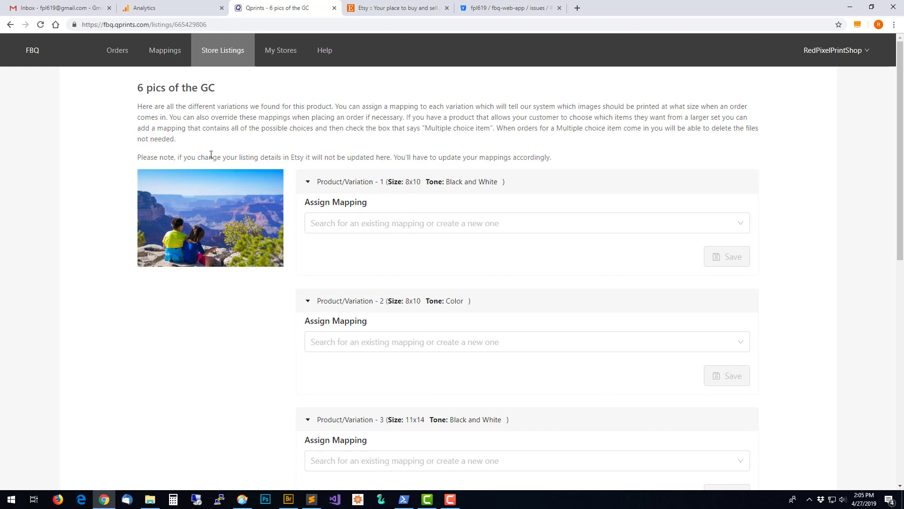
pyautogui.scroll(-2, 346, 225)
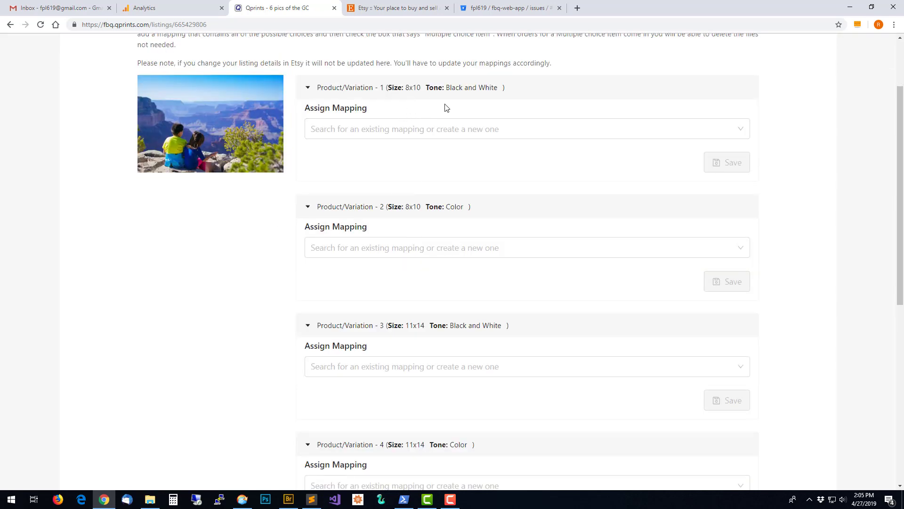
pyautogui.scroll(-5, 389, 301)
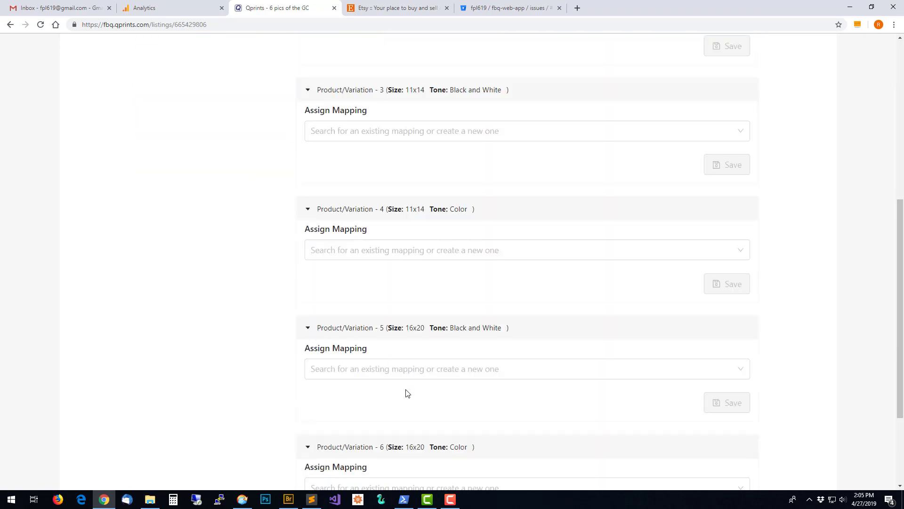
pyautogui.scroll(-3, 407, 393)
pyautogui.scroll(6, 410, 363)
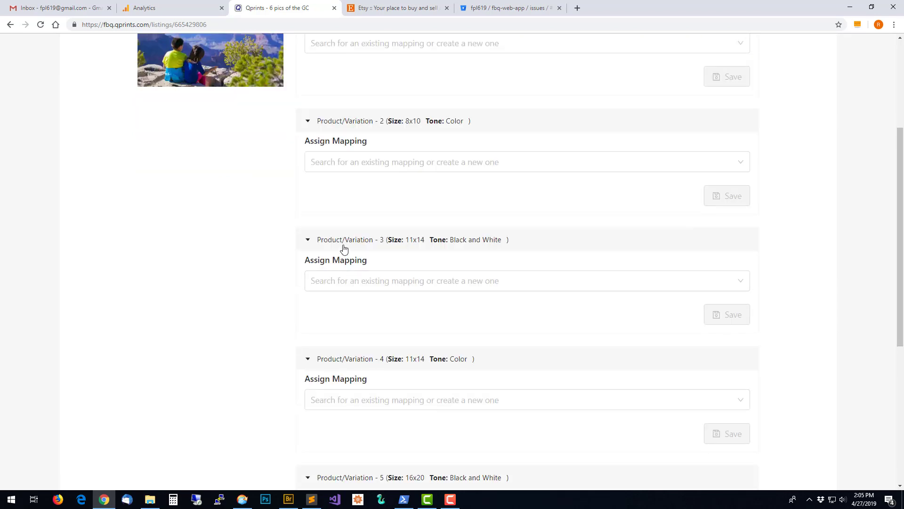
pyautogui.scroll(3, 336, 130)
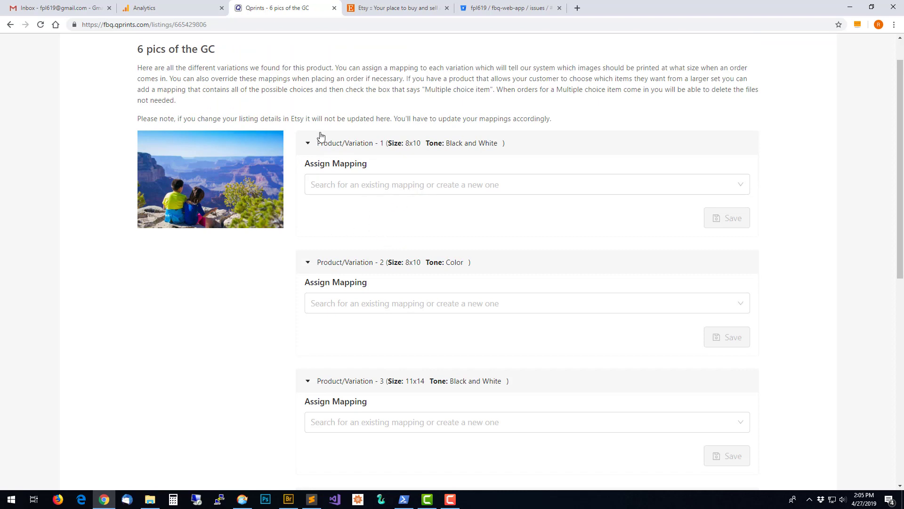
pyautogui.scroll(1, 287, 141)
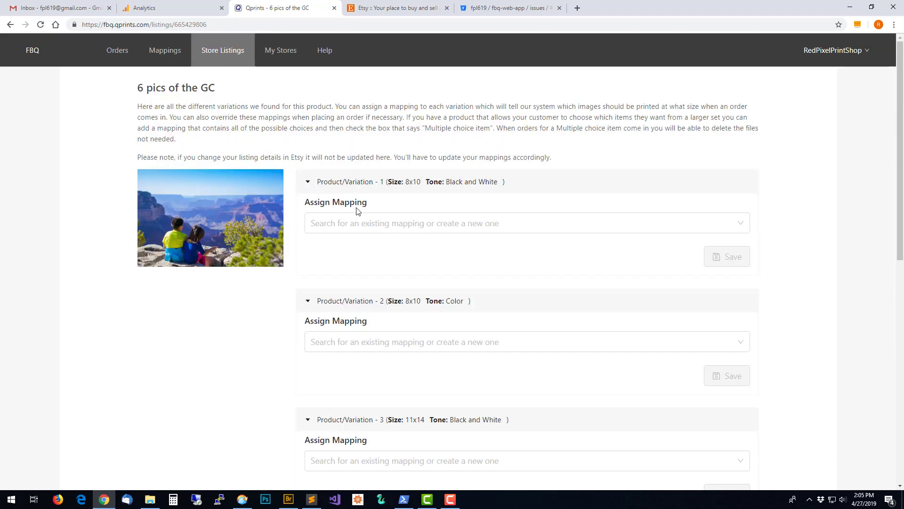
# Step: Go back to the Store Listings grid and look over the listing tiles
pyautogui.click(222, 50)
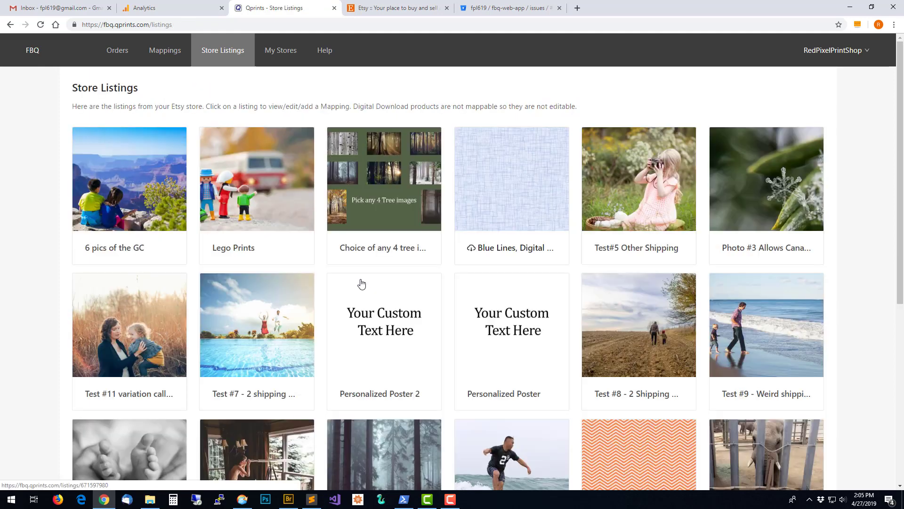
pyautogui.scroll(-2, 231, 255)
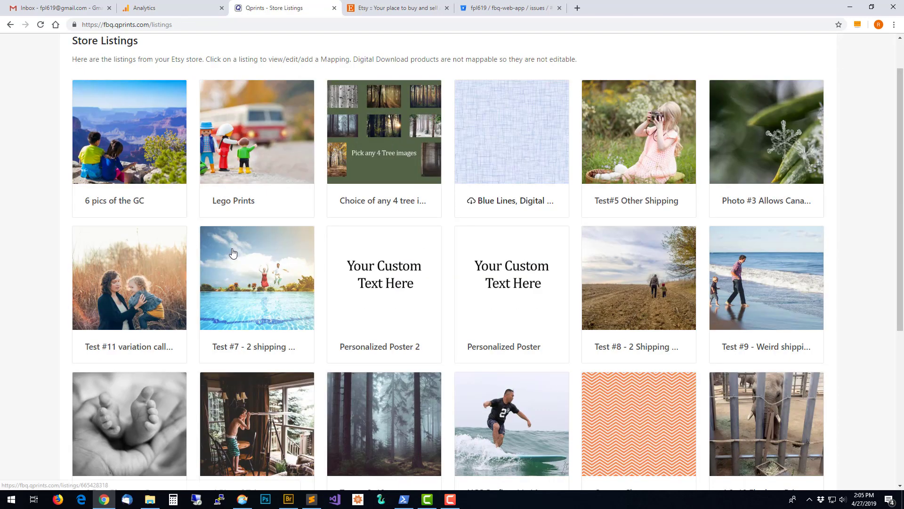
pyautogui.scroll(2, 281, 215)
pyautogui.moveTo(501, 250)
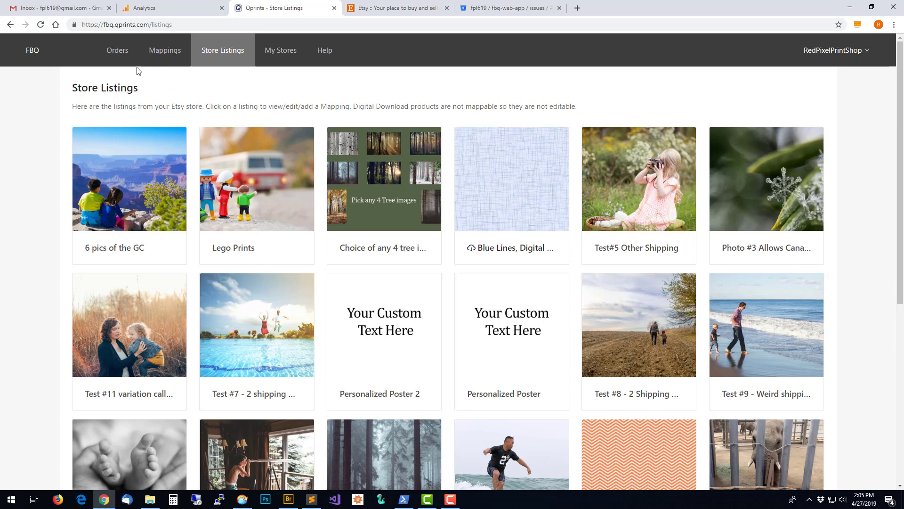
# Step: Open Orders, then check the connected store's settings and close them unchanged
pyautogui.click(108, 53)
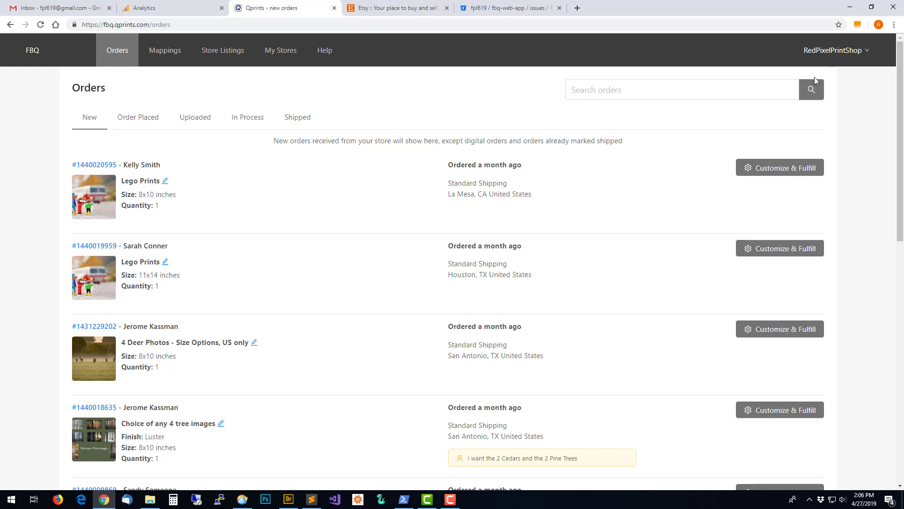
pyautogui.click(279, 53)
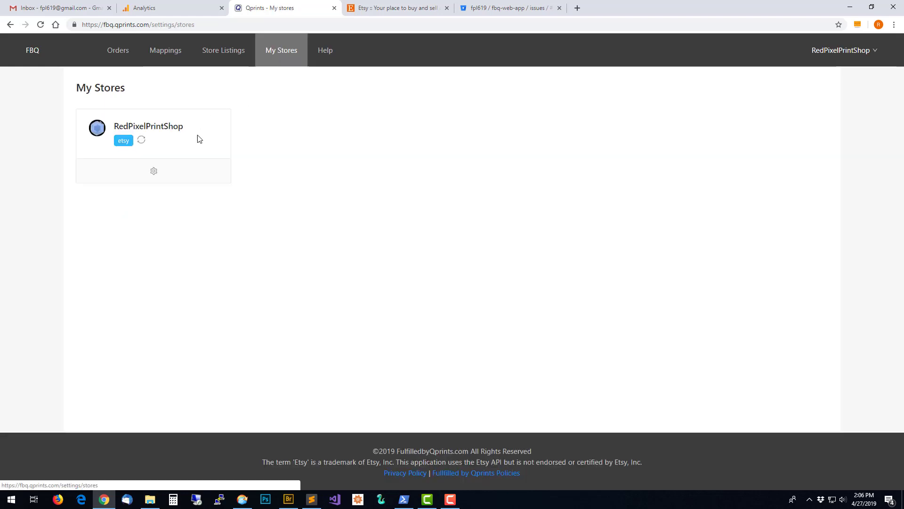
pyautogui.click(153, 171)
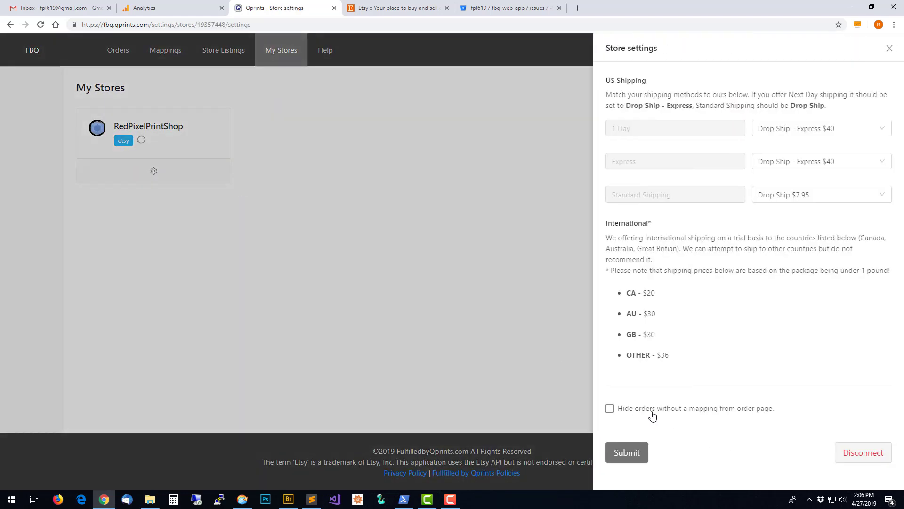
pyautogui.click(377, 123)
# Step: Return to the Orders list and scroll through the new orders
pyautogui.click(118, 57)
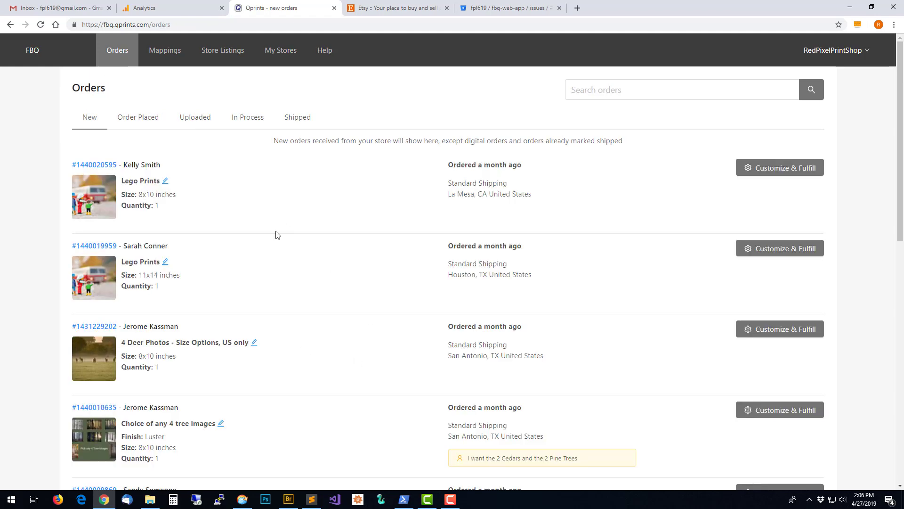
pyautogui.scroll(-10, 275, 234)
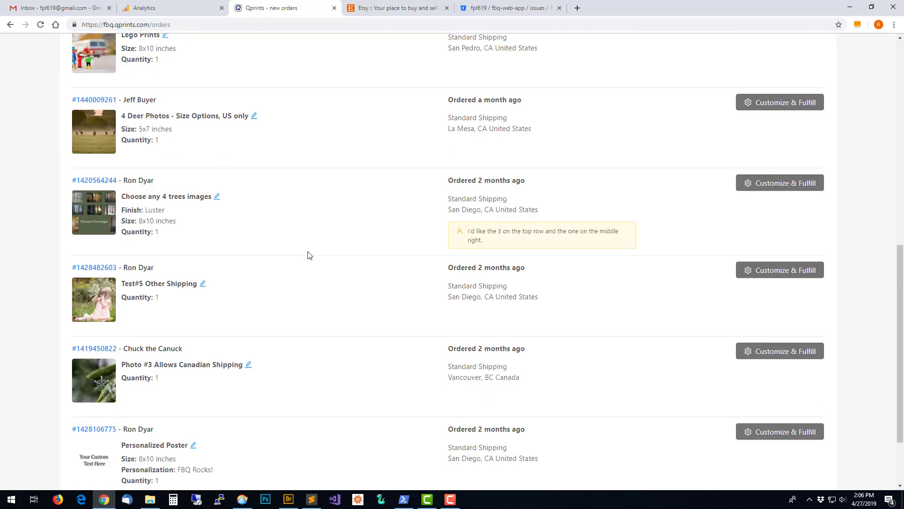
pyautogui.scroll(-3, 309, 255)
pyautogui.scroll(-5, 440, 402)
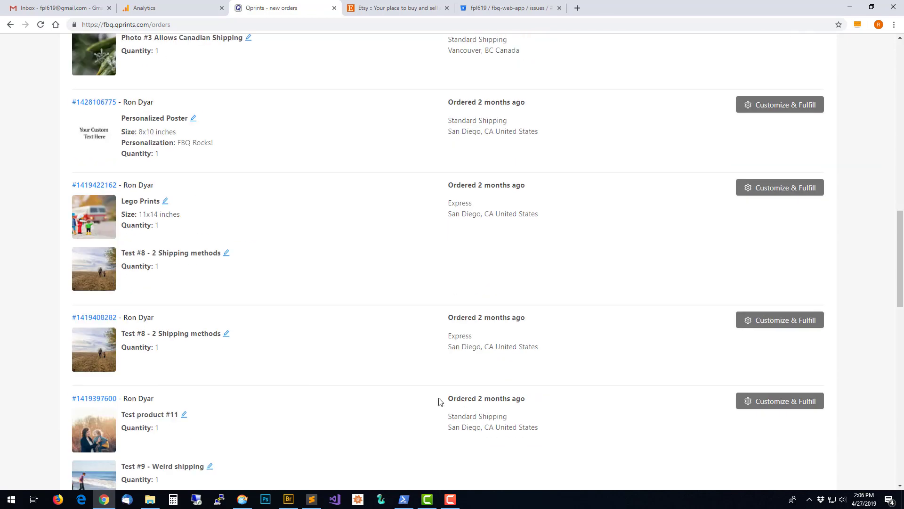
pyautogui.scroll(-18, 439, 402)
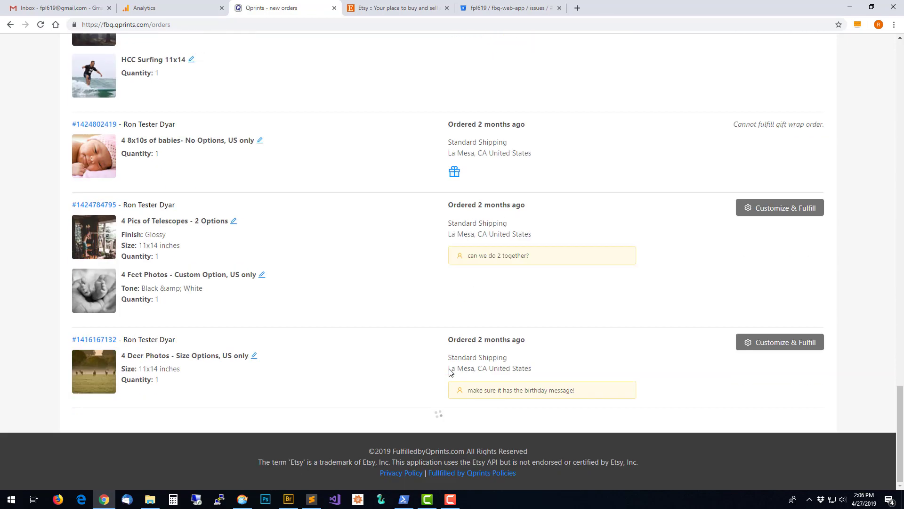
pyautogui.scroll(-5, 450, 372)
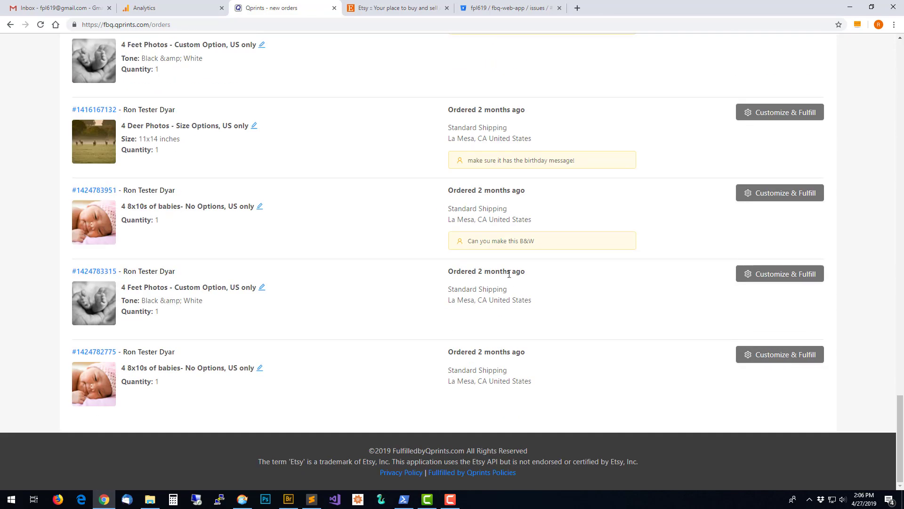
pyautogui.scroll(18, 452, 267)
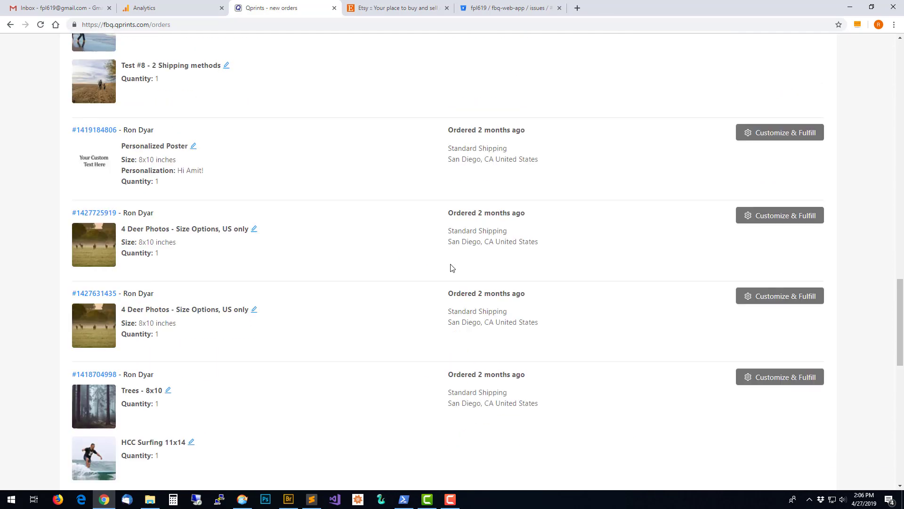
pyautogui.scroll(14, 453, 267)
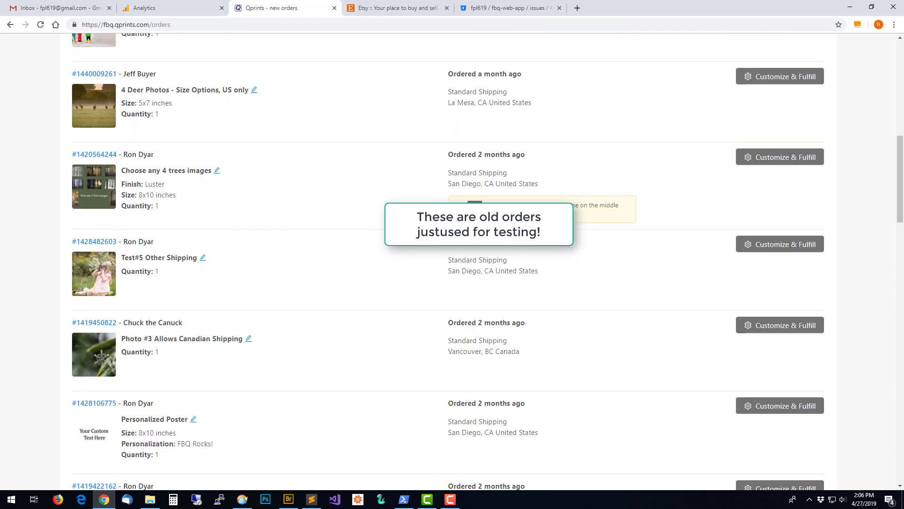
# Step: Select the buyer's note on the trees order, then continue reviewing the orders
pyautogui.moveTo(482, 206); pyautogui.dragTo(500, 216)
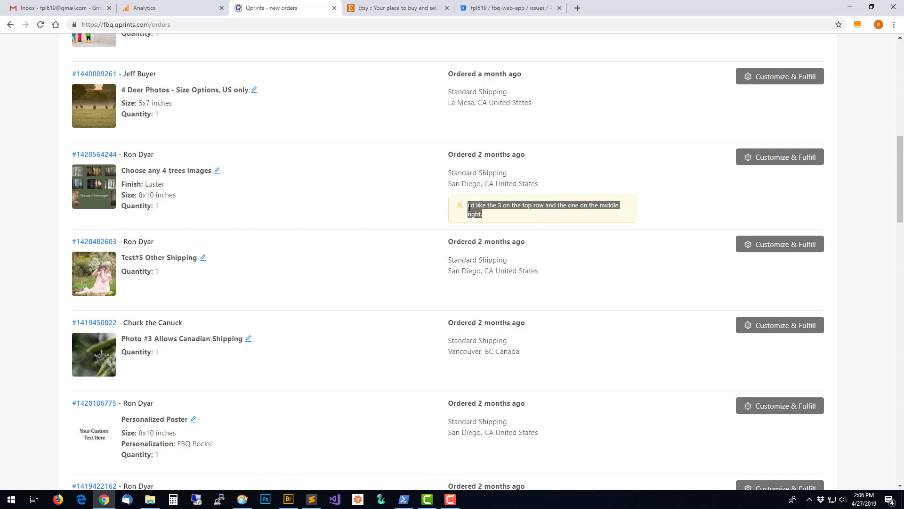
pyautogui.click(478, 206)
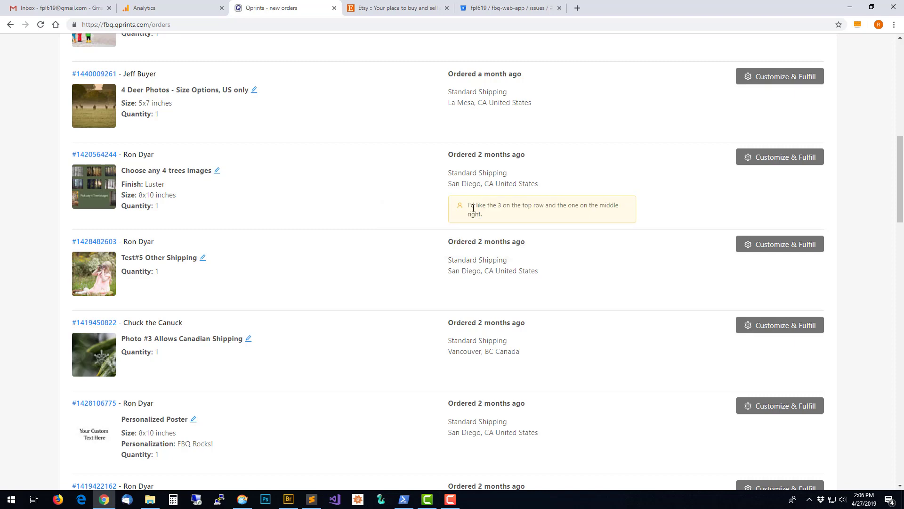
pyautogui.scroll(10, 409, 207)
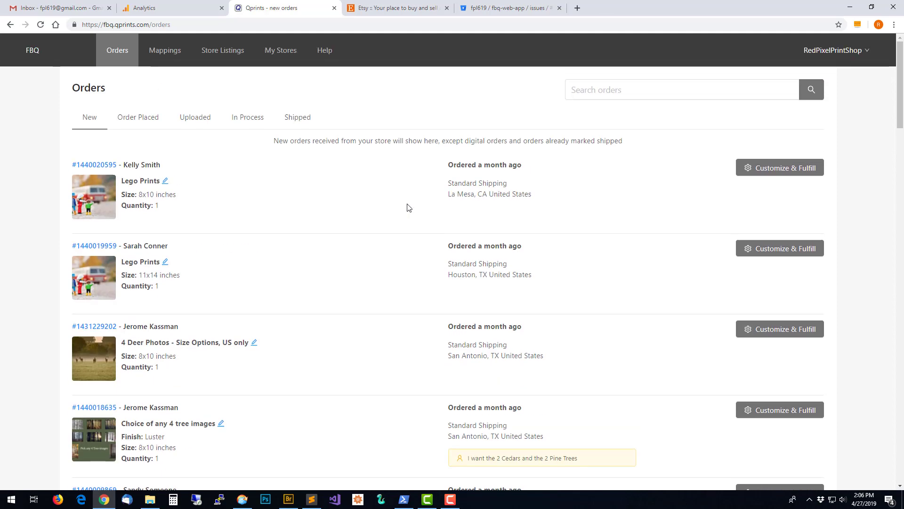
pyautogui.scroll(-6, 409, 208)
pyautogui.scroll(-15, 409, 208)
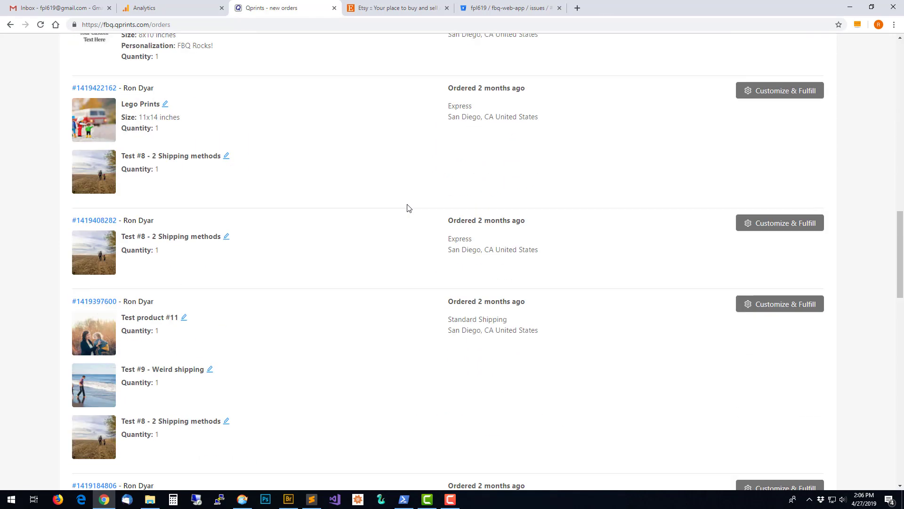
pyautogui.scroll(-10, 409, 207)
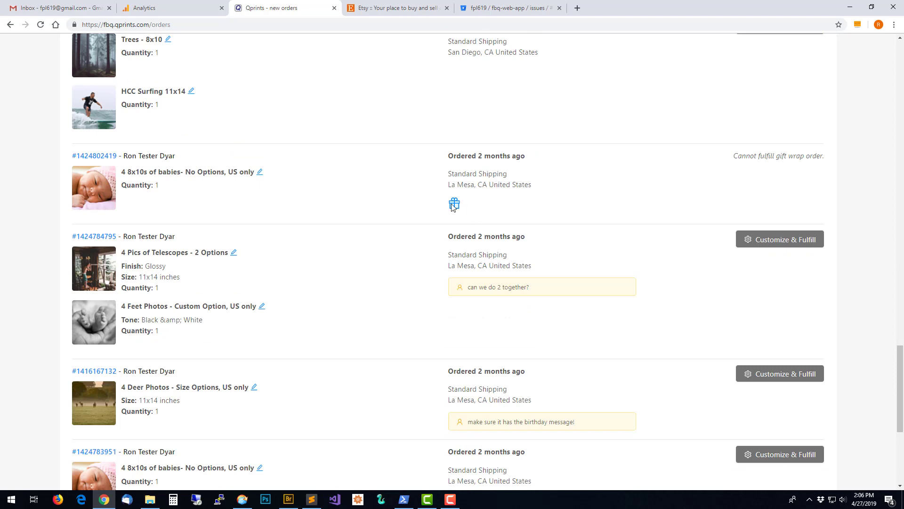
pyautogui.moveTo(460, 206)
pyautogui.scroll(-6, 393, 189)
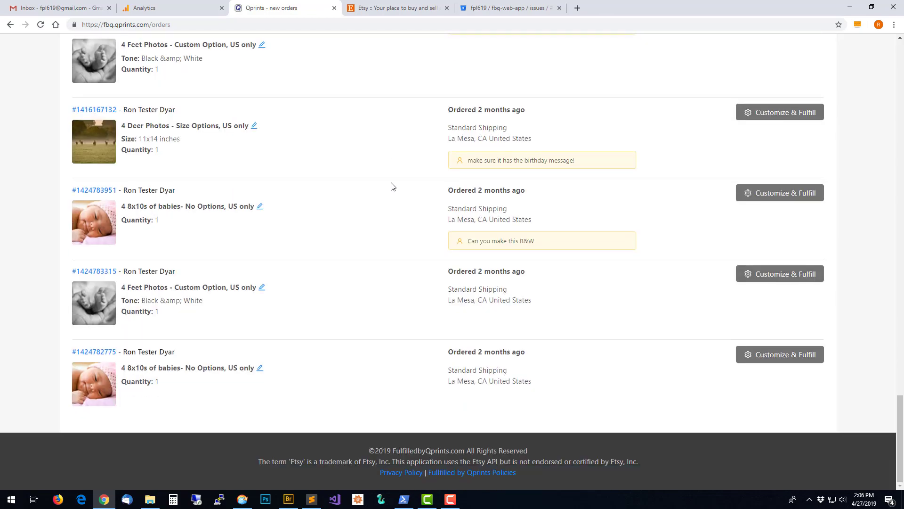
pyautogui.scroll(20, 393, 186)
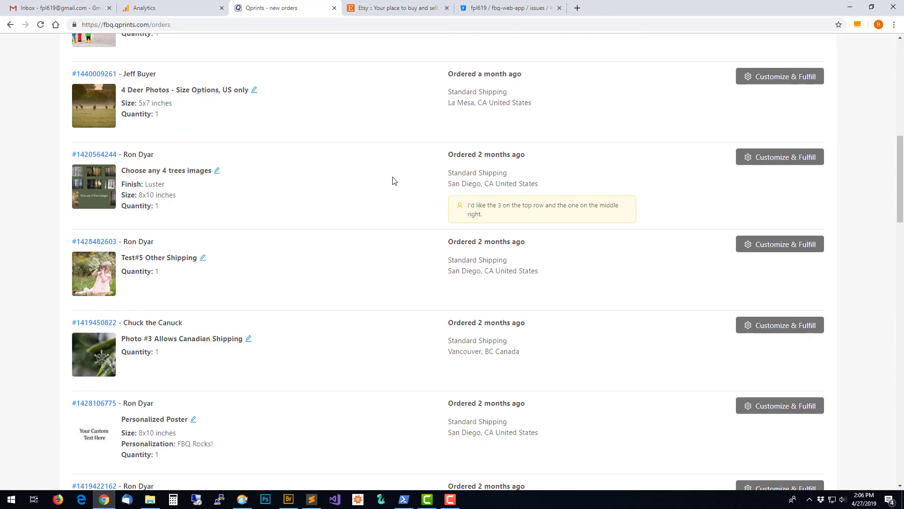
pyautogui.scroll(12, 393, 182)
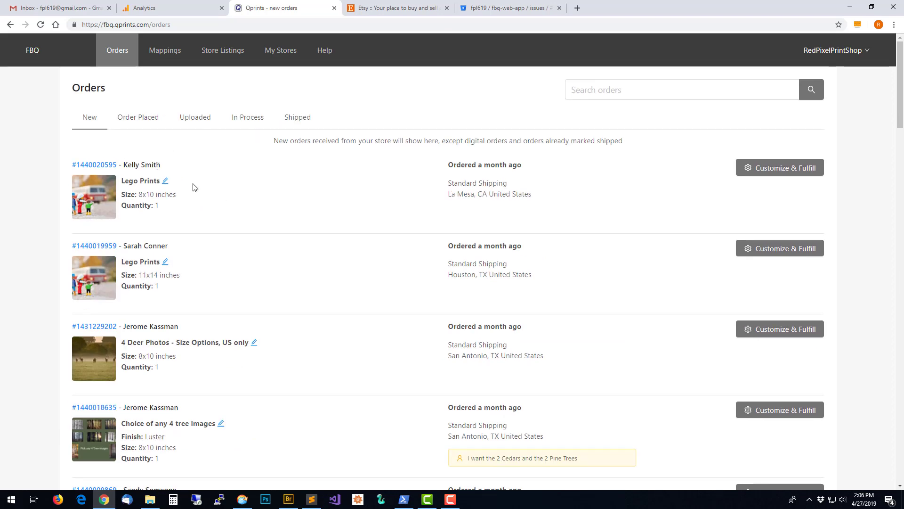
pyautogui.click(171, 55)
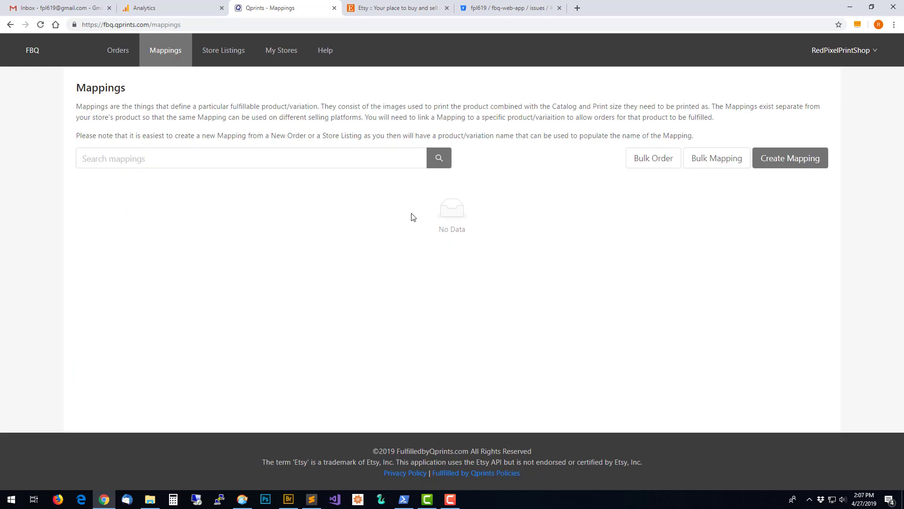
pyautogui.click(121, 58)
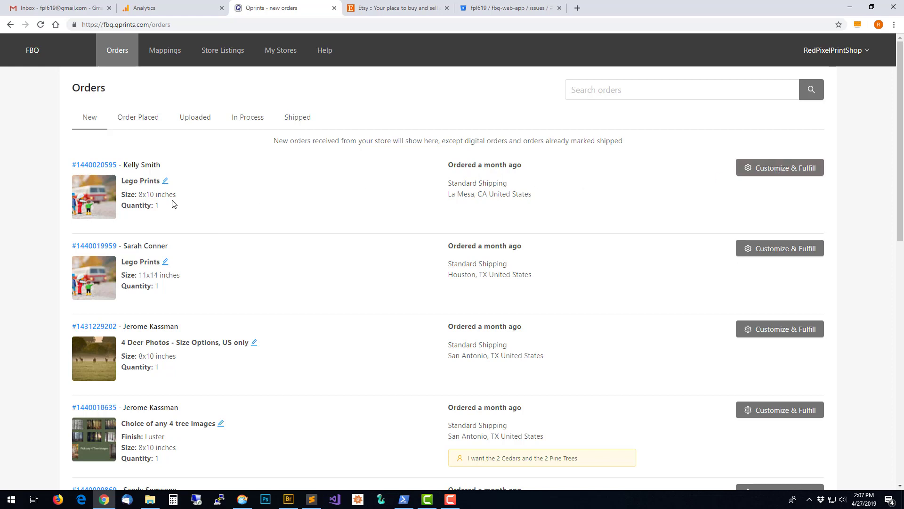
# Step: Create a new mapping for the first Lego Prints order as Luster Prints 8x10
pyautogui.click(786, 172)
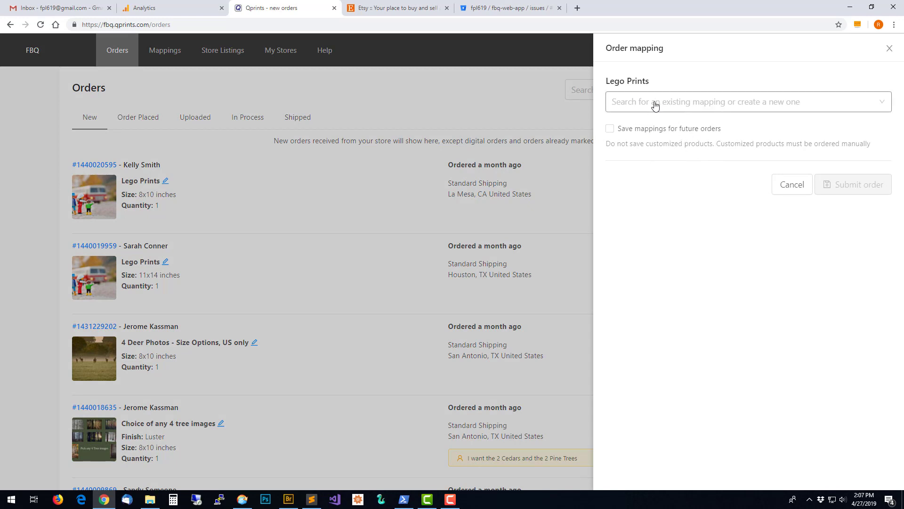
pyautogui.click(681, 103)
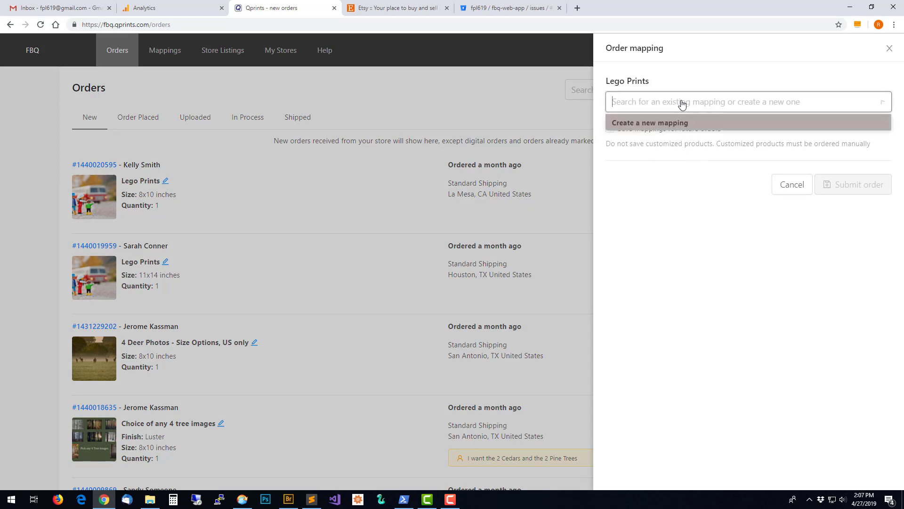
pyautogui.click(636, 124)
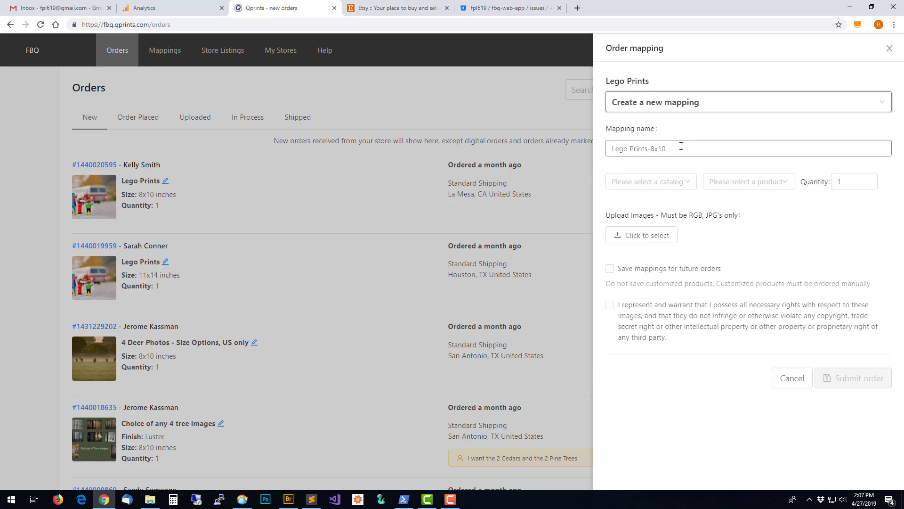
pyautogui.click(637, 182)
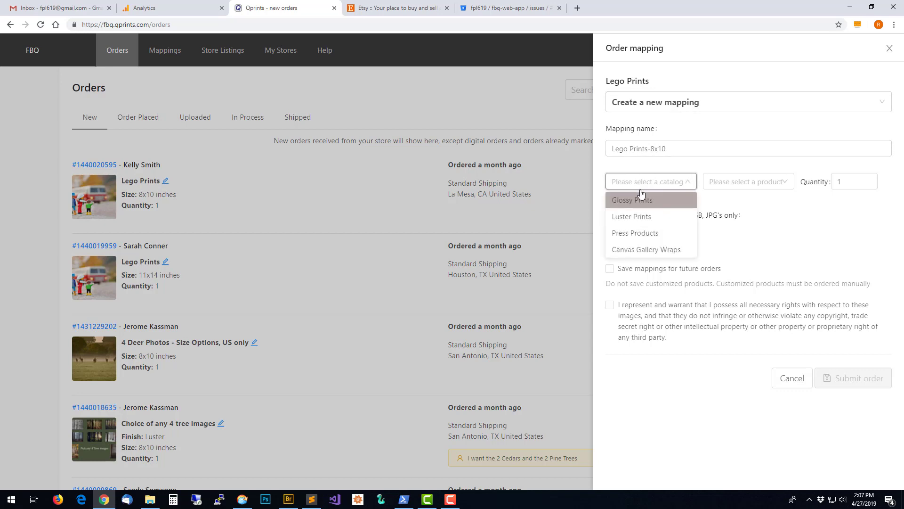
pyautogui.click(631, 218)
pyautogui.click(747, 182)
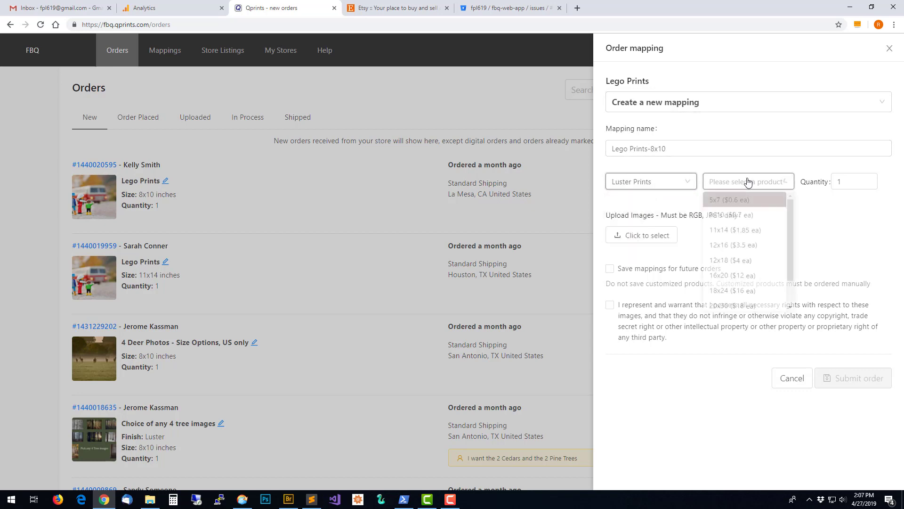
pyautogui.click(729, 217)
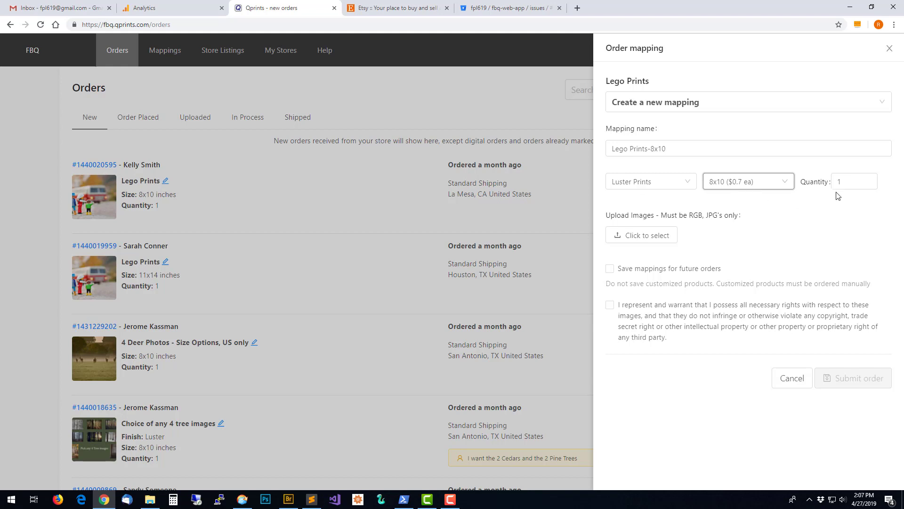
pyautogui.click(628, 237)
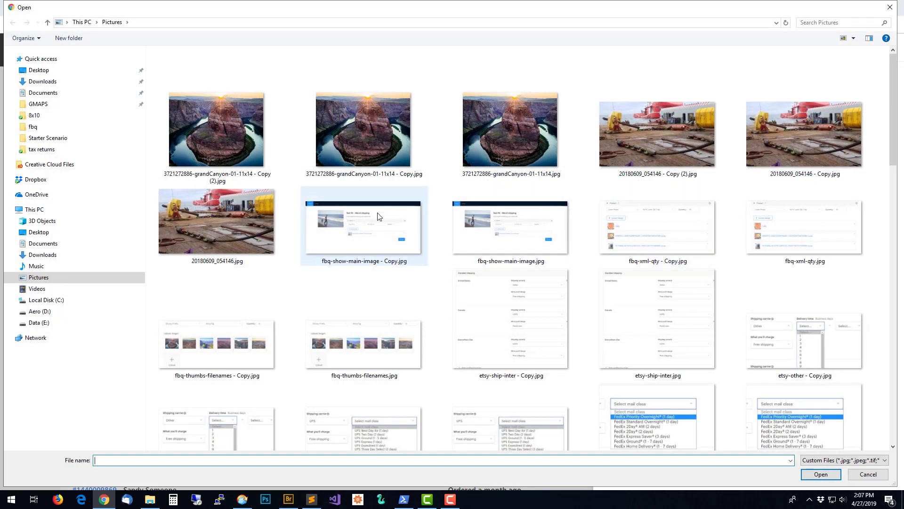
# Step: Upload lego-print.jpg from the 8x10 Quick access folder as the print image
pyautogui.click(38, 116)
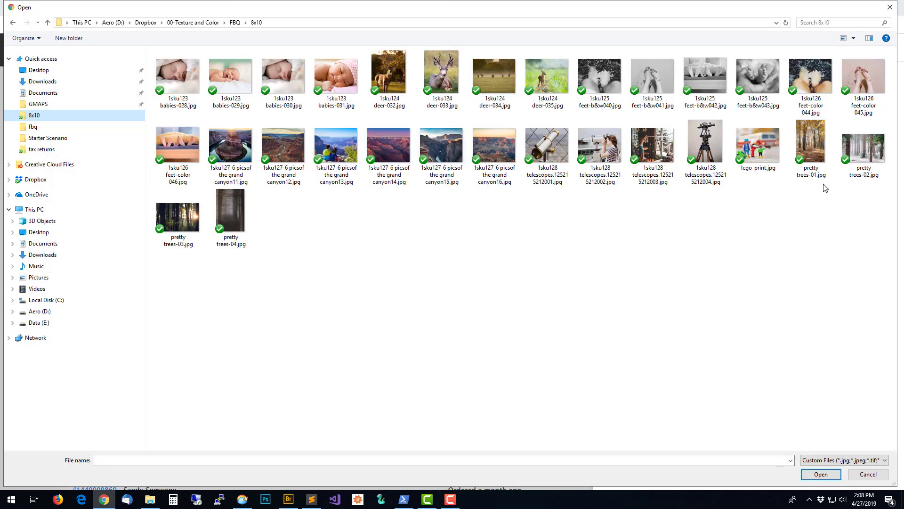
pyautogui.click(760, 148)
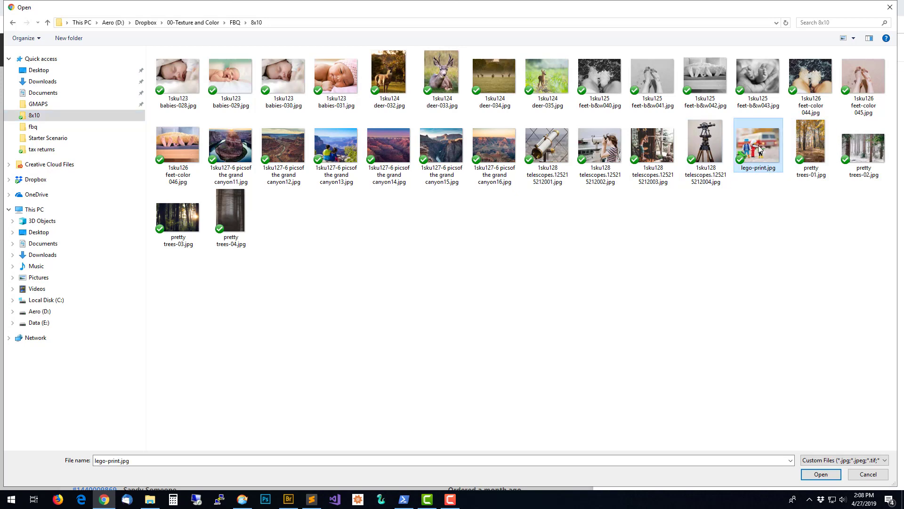
pyautogui.click(827, 477)
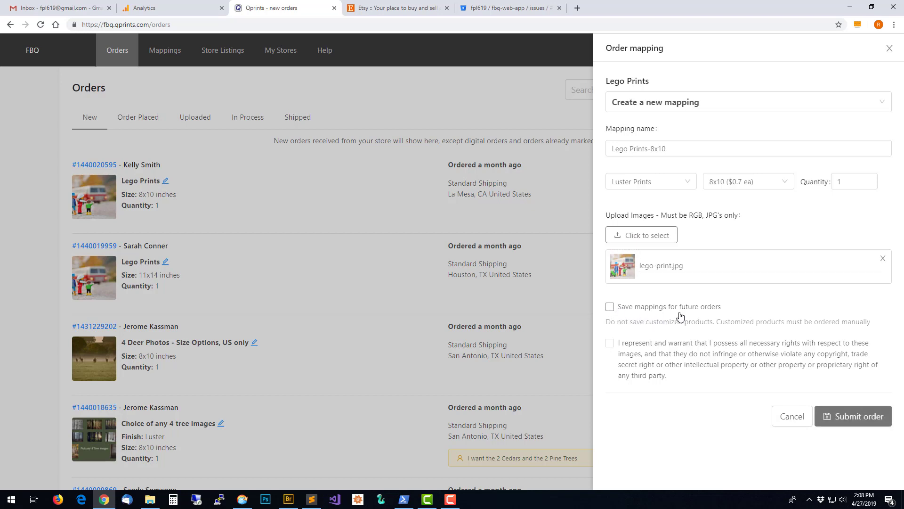
# Step: Submit the Lego Prints order with its mapping saved for future orders, then view Mappings
pyautogui.click(610, 308)
pyautogui.click(636, 347)
pyautogui.click(854, 419)
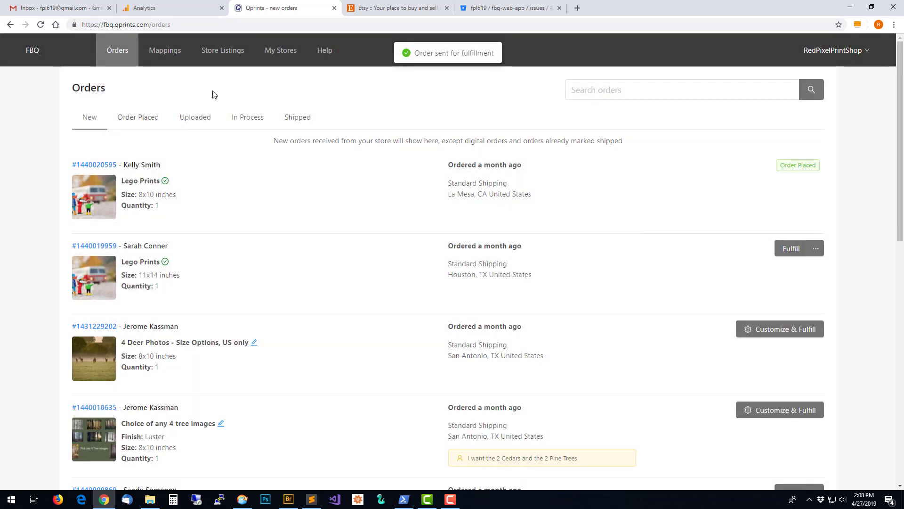
pyautogui.click(162, 53)
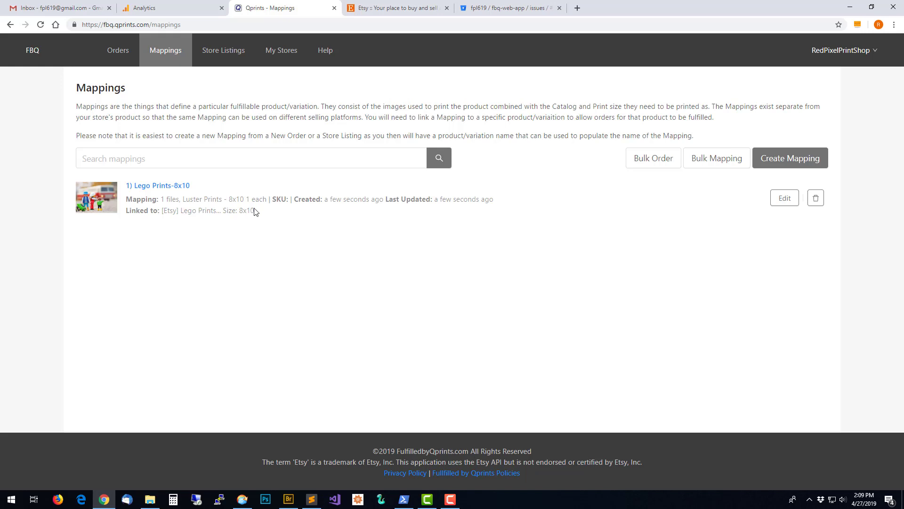
# Step: Return to Orders and check the green match mark on the remaining Lego Prints orders
pyautogui.click(113, 49)
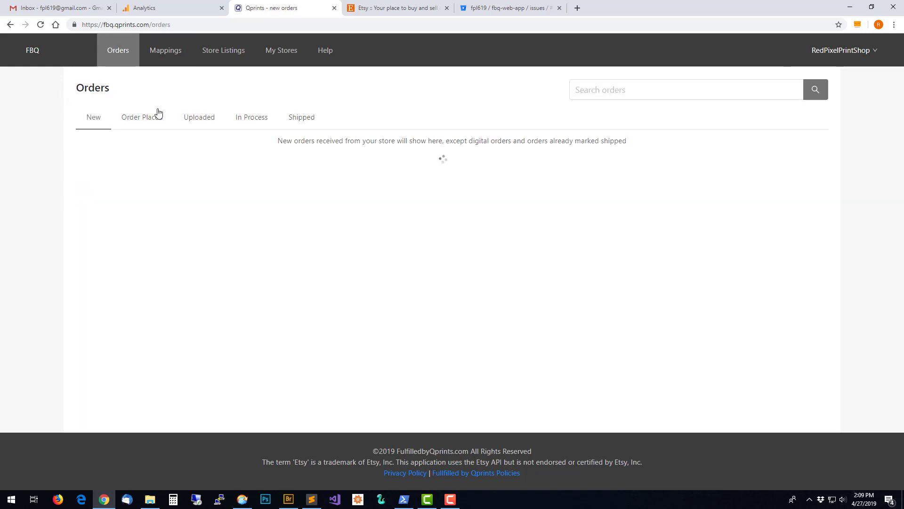
pyautogui.scroll(-1, 290, 209)
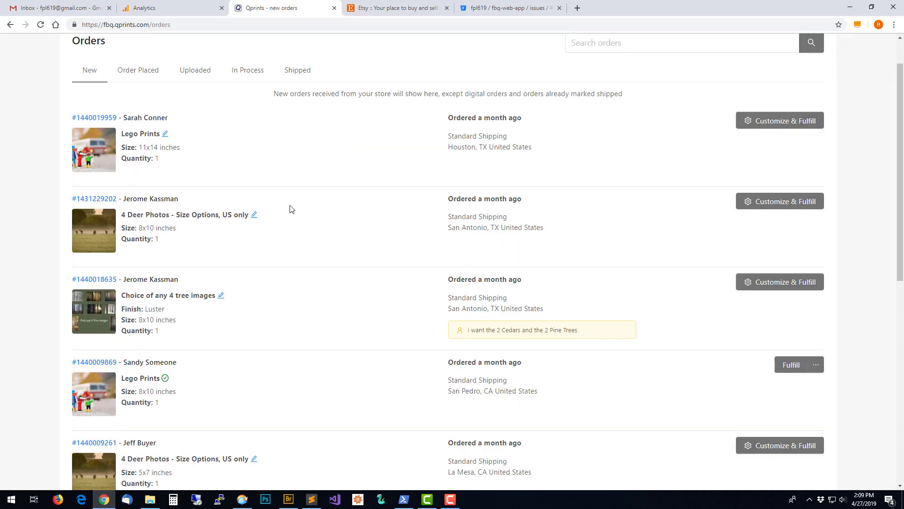
pyautogui.scroll(-2, 290, 210)
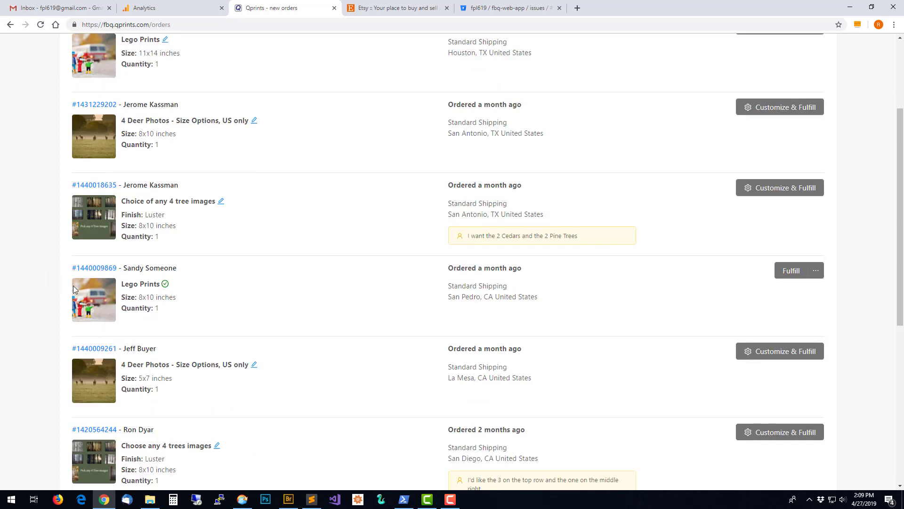
pyautogui.moveTo(167, 286)
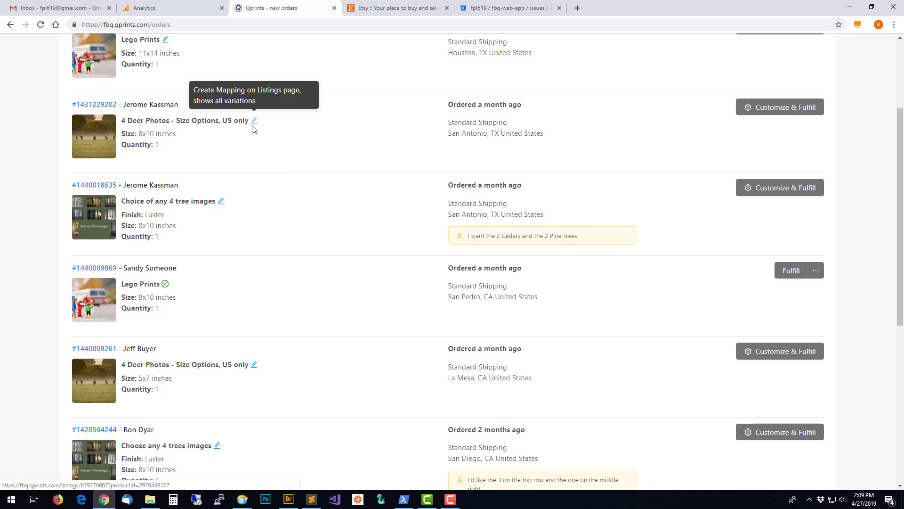
pyautogui.moveTo(165, 286)
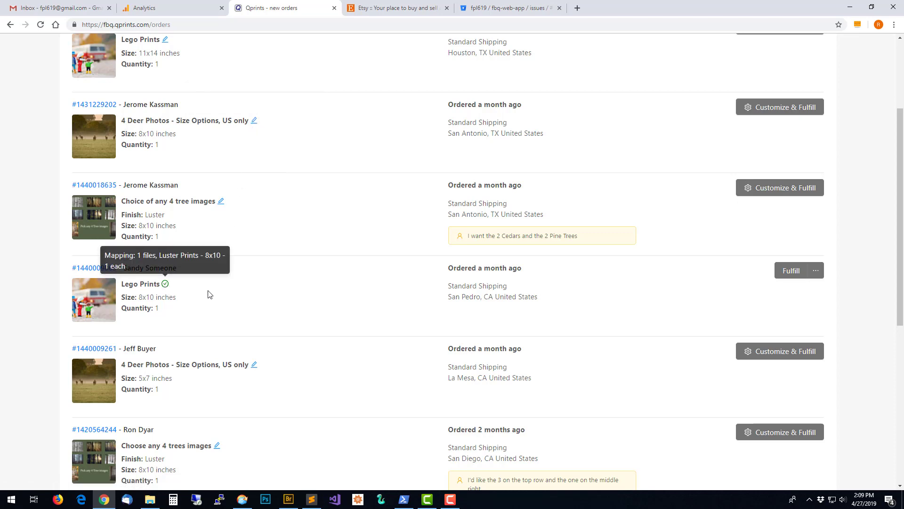
# Step: Review the mapping options for the other 8x10 Lego Prints order, then cancel without changes
pyautogui.click(817, 272)
pyautogui.click(793, 292)
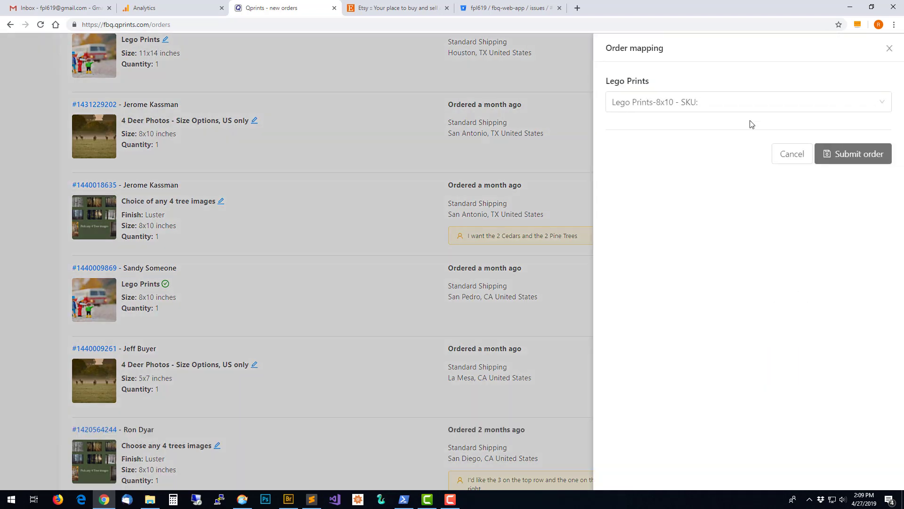
pyautogui.click(735, 105)
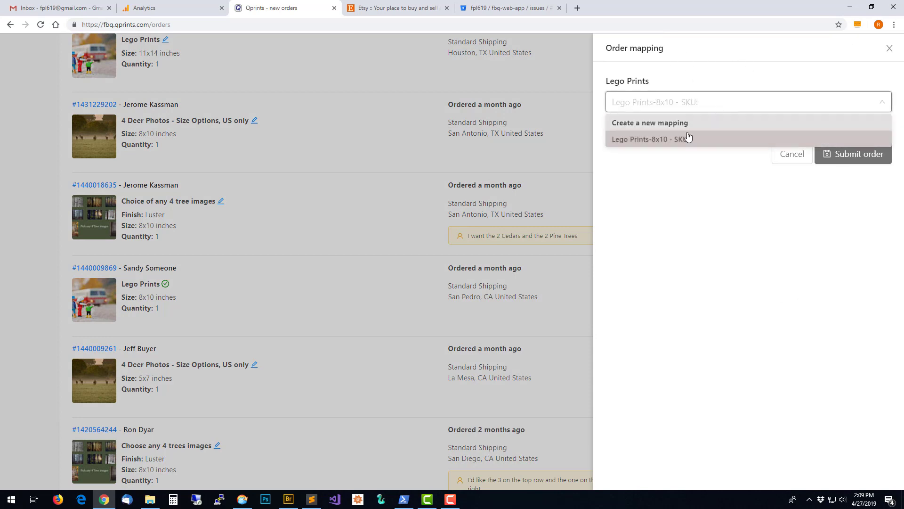
pyautogui.click(658, 123)
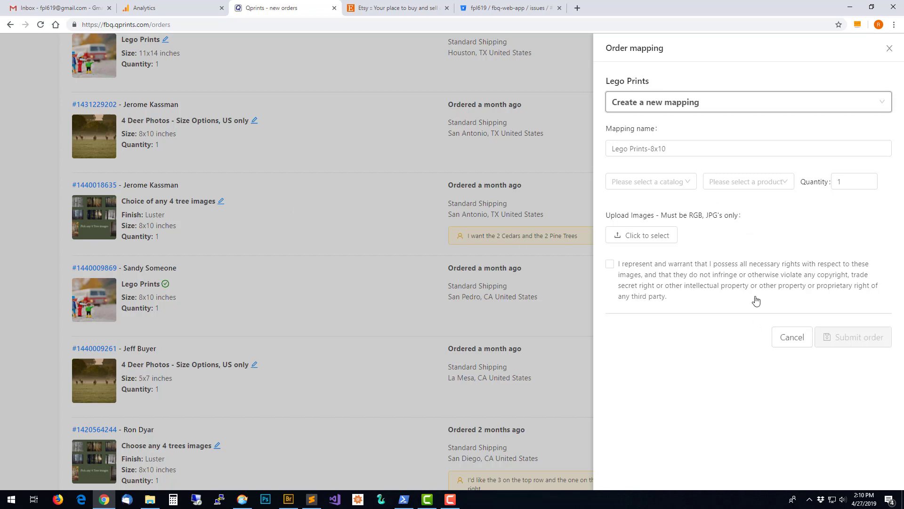
pyautogui.click(793, 345)
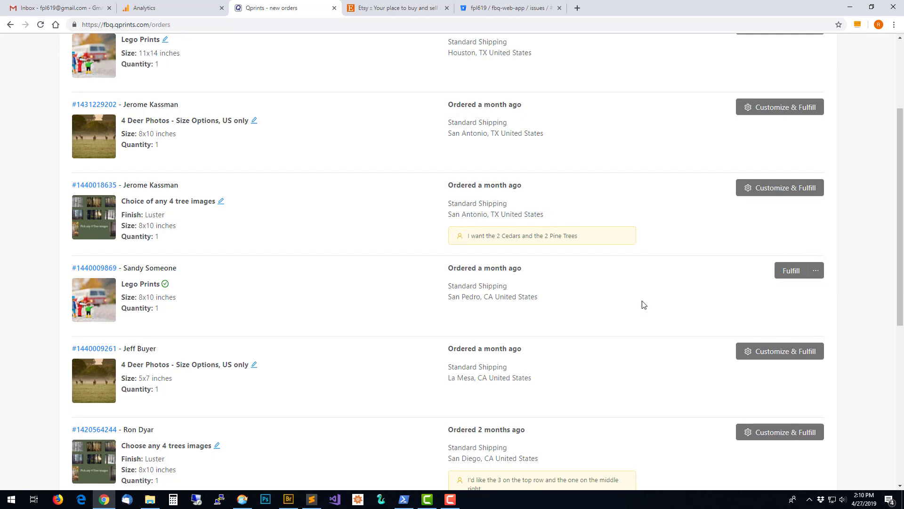
# Step: Fulfill the 8x10 Lego Prints order with its existing mapping and view Order Placed
pyautogui.click(791, 272)
pyautogui.click(878, 241)
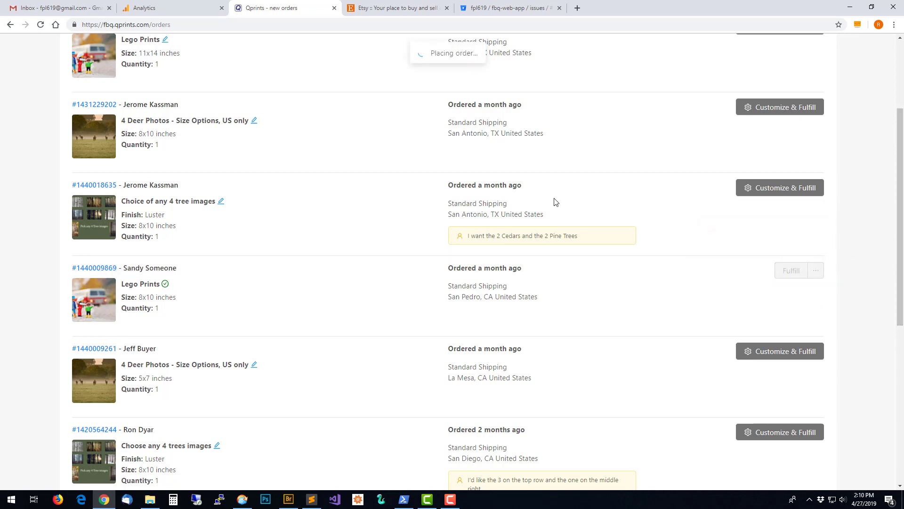
pyautogui.scroll(3, 342, 123)
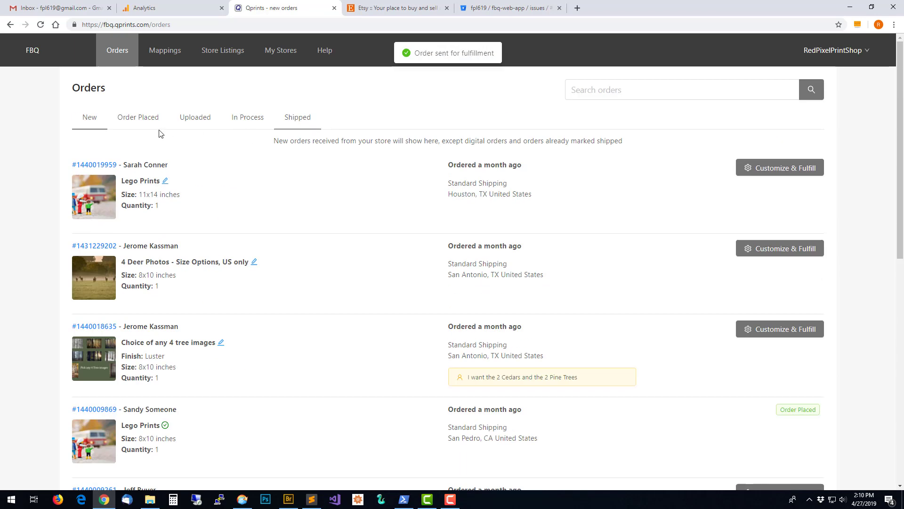
pyautogui.click(140, 123)
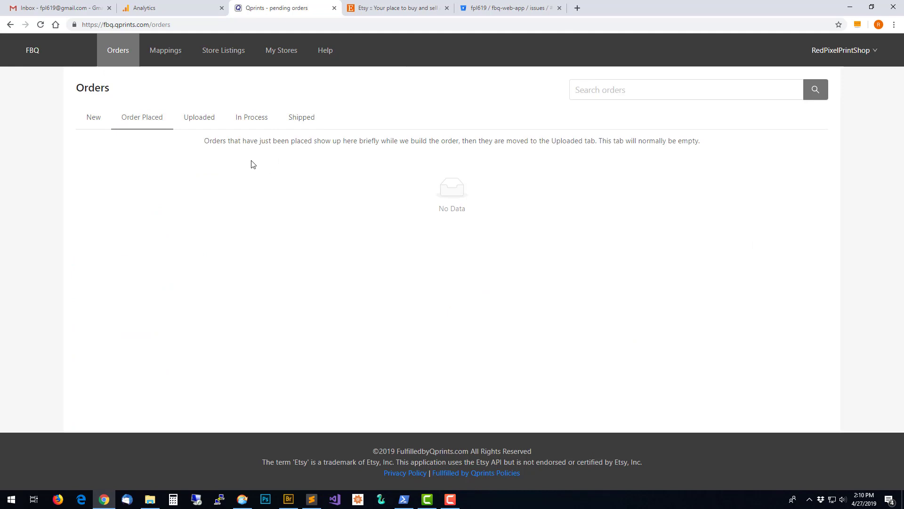
# Step: Browse the Uploaded, In Process and Shipped order tabs, then return to New orders
pyautogui.click(200, 121)
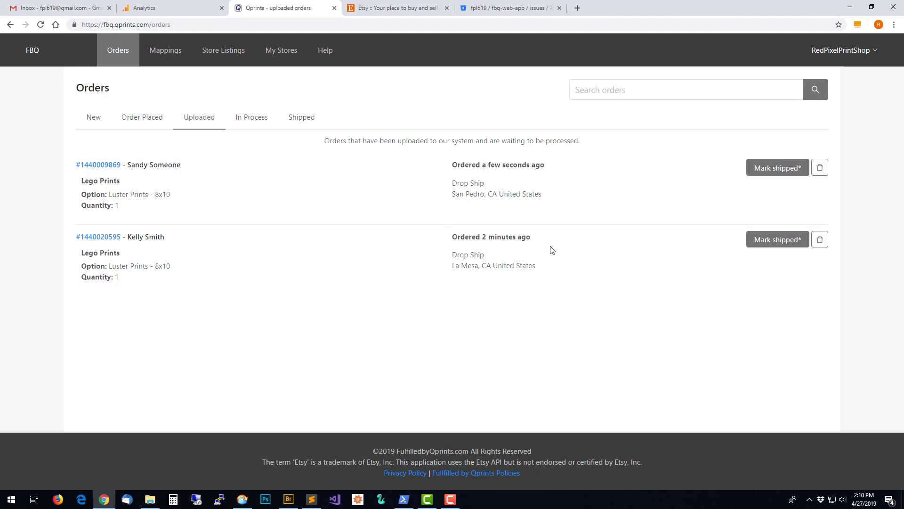
pyautogui.moveTo(468, 239)
pyautogui.click(254, 121)
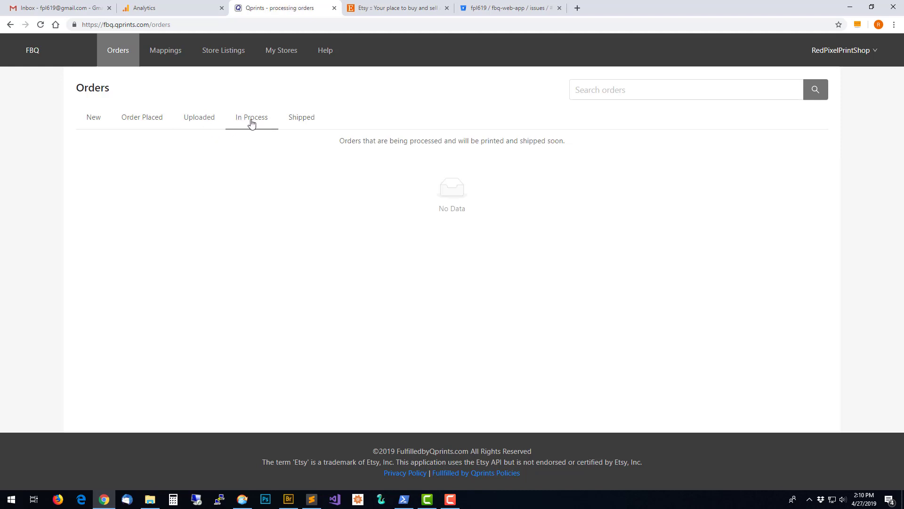
pyautogui.click(209, 122)
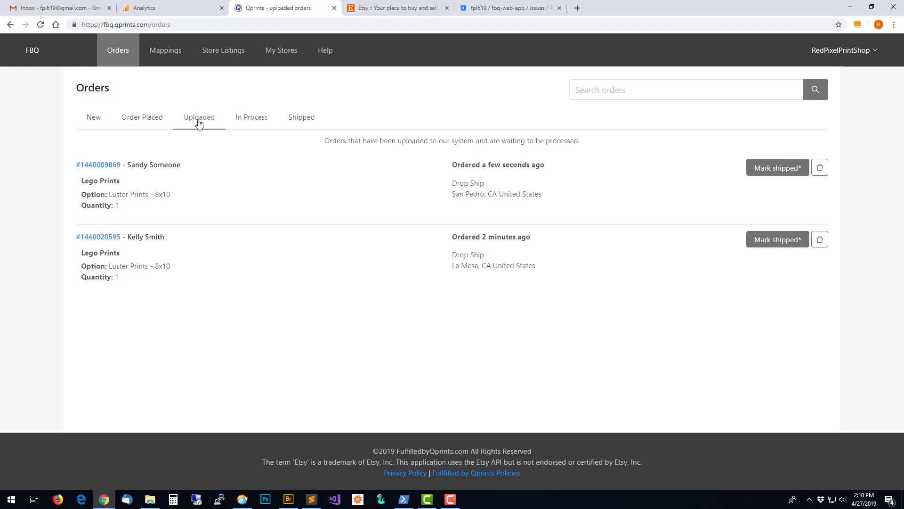
pyautogui.click(302, 120)
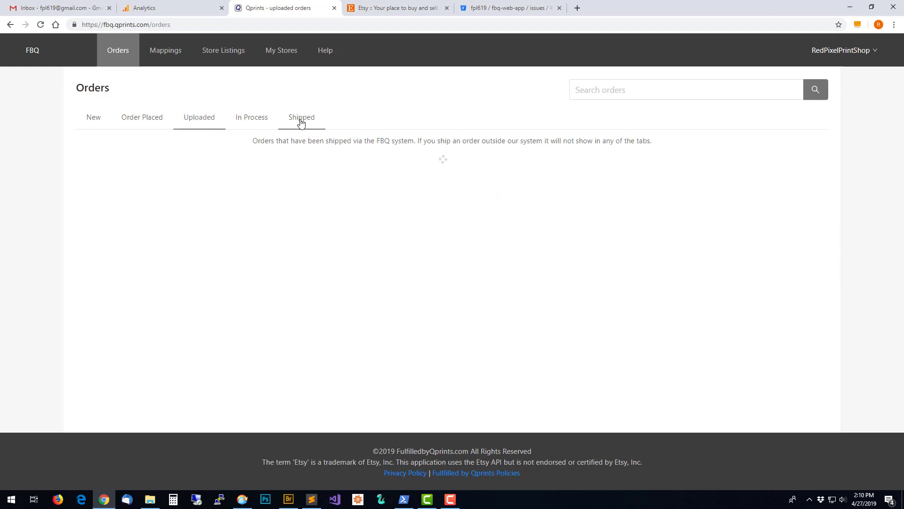
pyautogui.click(94, 122)
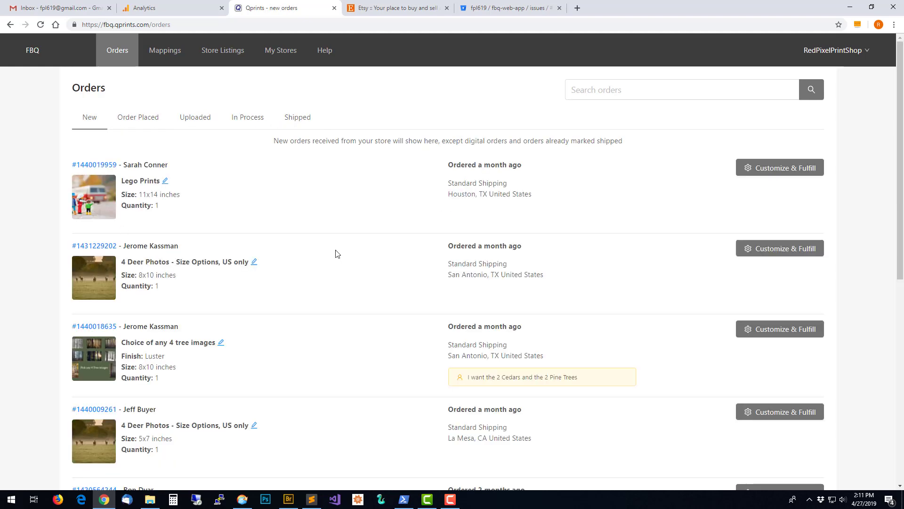
# Step: Start a new mapping for the 11x14 Lego Prints order using Luster Prints at 11x14
pyautogui.click(789, 172)
pyautogui.click(655, 100)
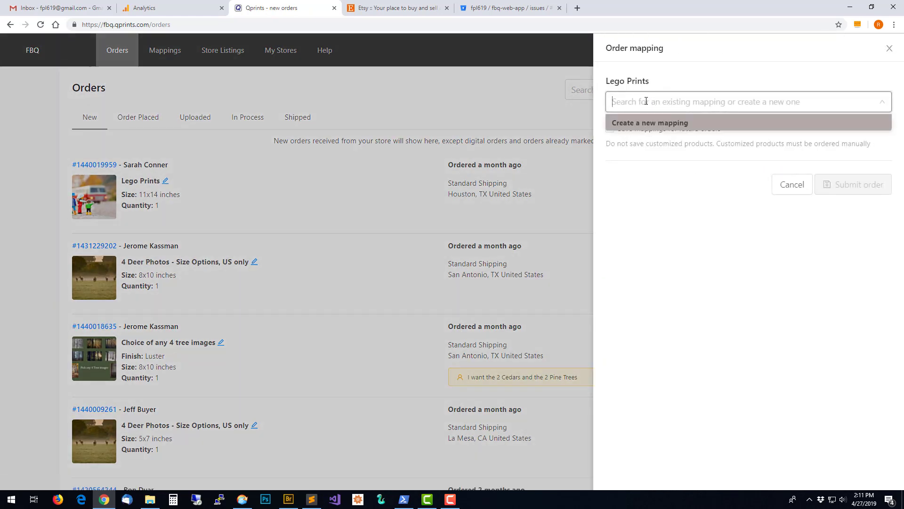
pyautogui.click(643, 124)
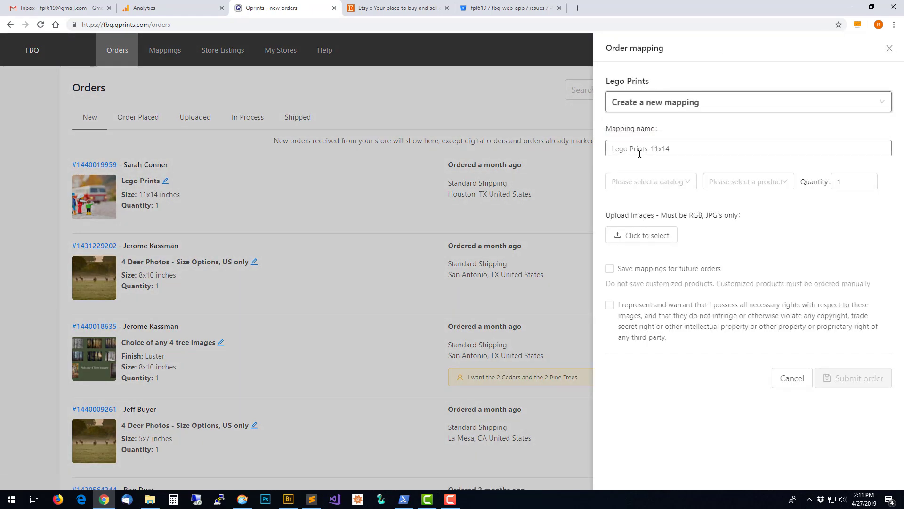
pyautogui.click(649, 183)
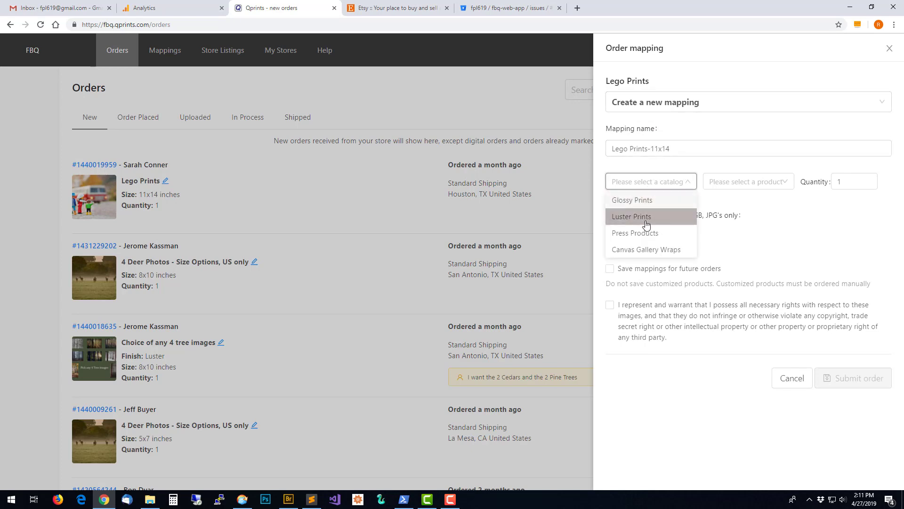
pyautogui.click(641, 217)
pyautogui.click(749, 181)
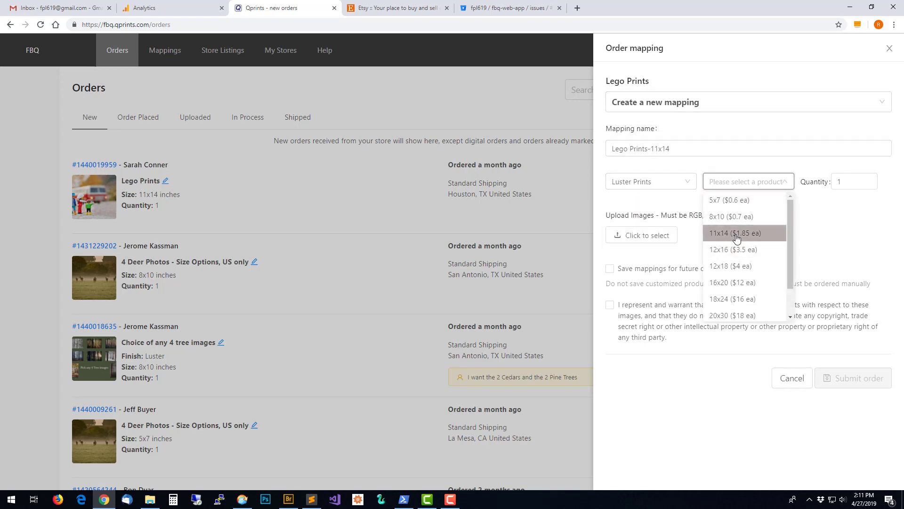
pyautogui.click(735, 233)
# Step: Attach the 11x14 Lego photo from the FBQ 11x14 image folder
pyautogui.click(648, 240)
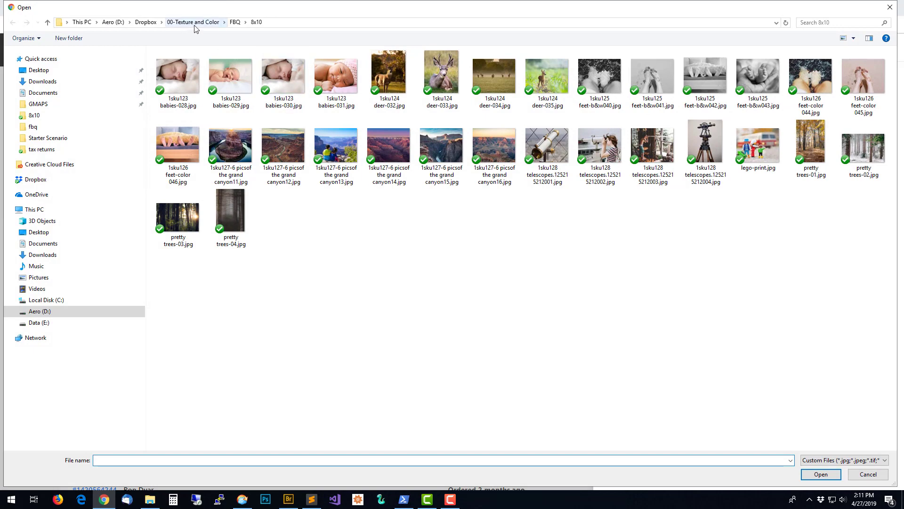
pyautogui.click(199, 23)
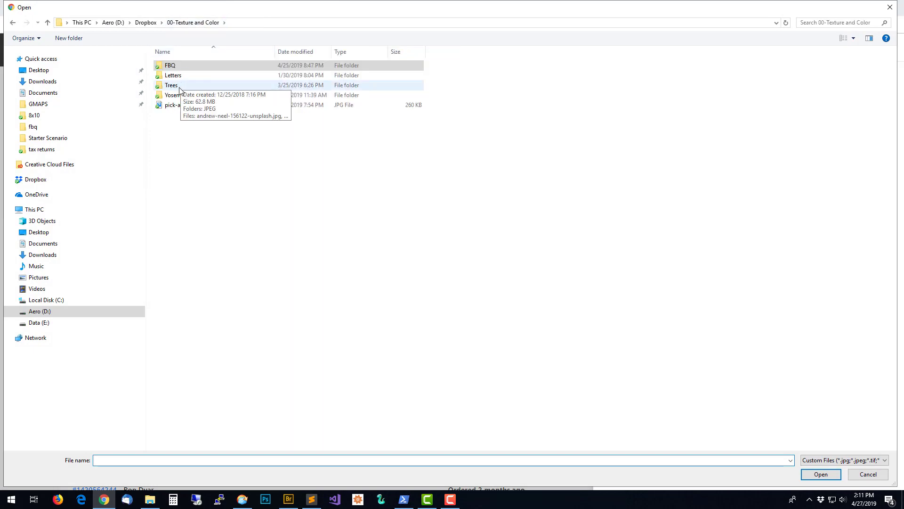
pyautogui.doubleClick(170, 65)
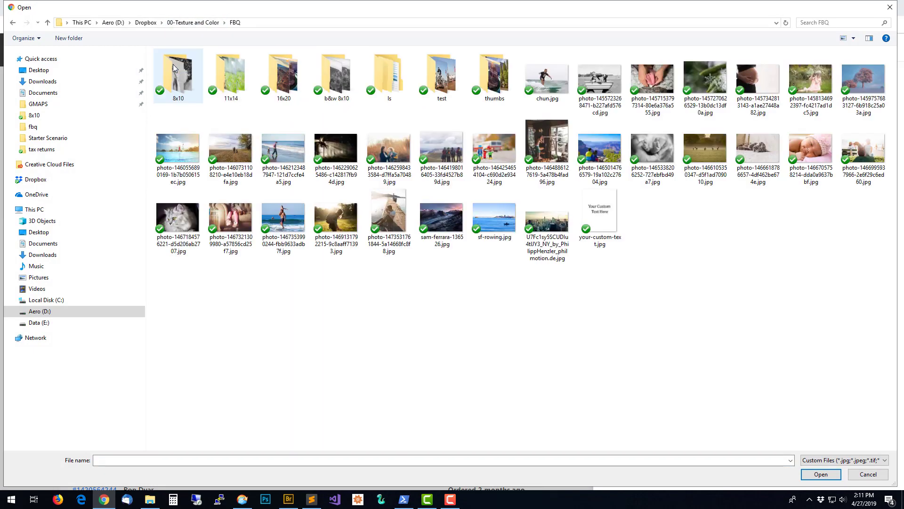
pyautogui.doubleClick(219, 79)
pyautogui.doubleClick(705, 132)
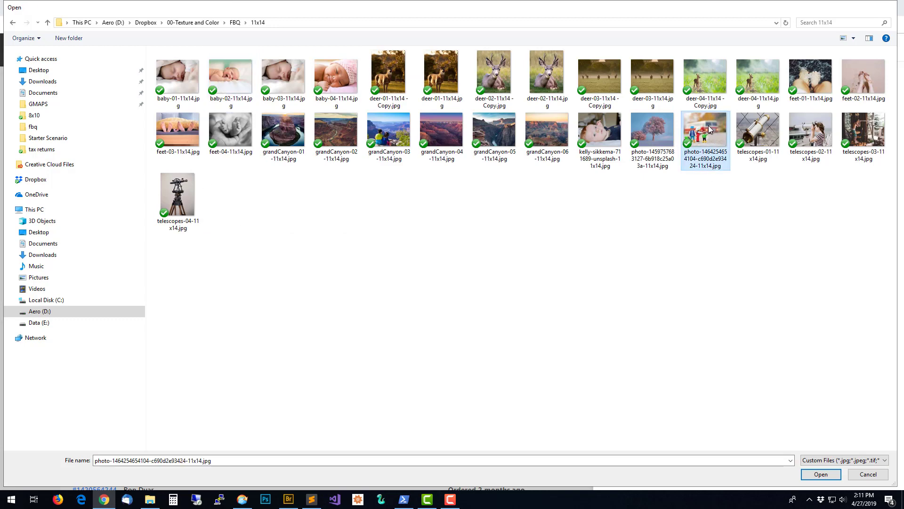
# Step: Save the mapping for future orders, confirm image rights, submit the order, and open Mappings
pyautogui.click(610, 306)
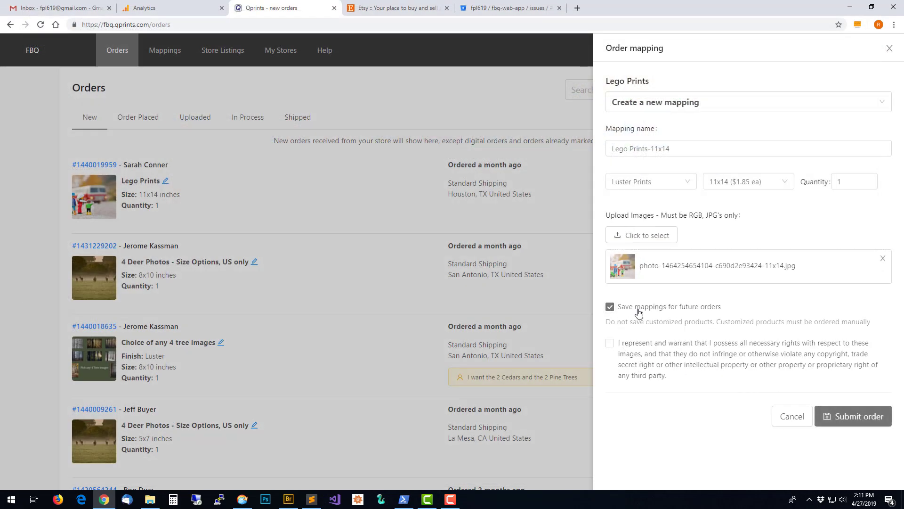
pyautogui.click(627, 348)
pyautogui.click(855, 417)
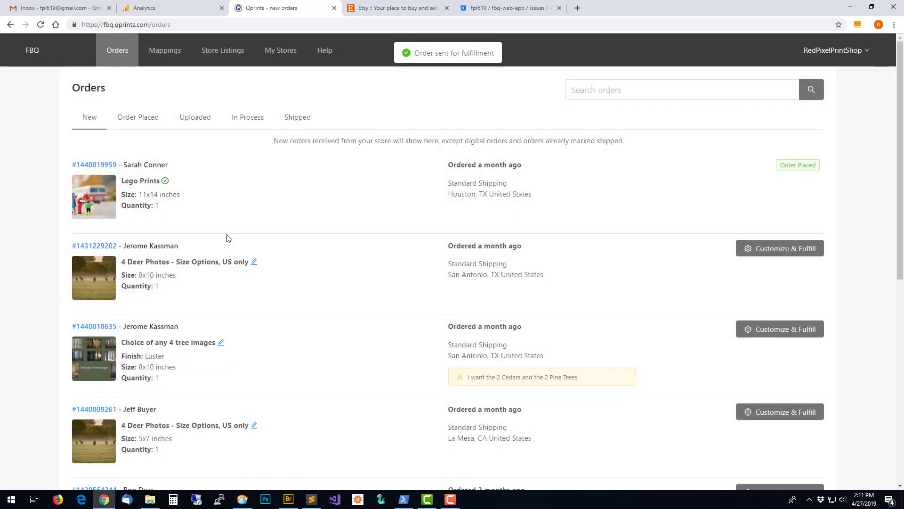
pyautogui.click(161, 54)
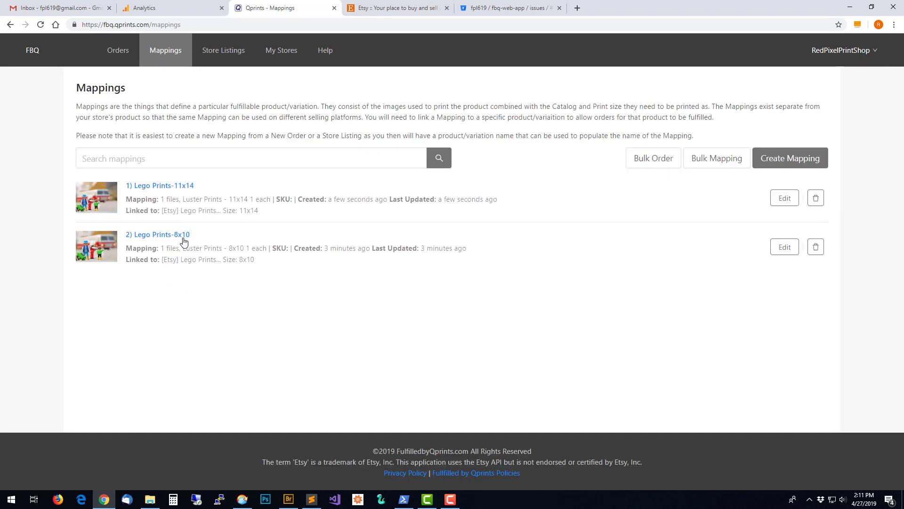
pyautogui.click(117, 55)
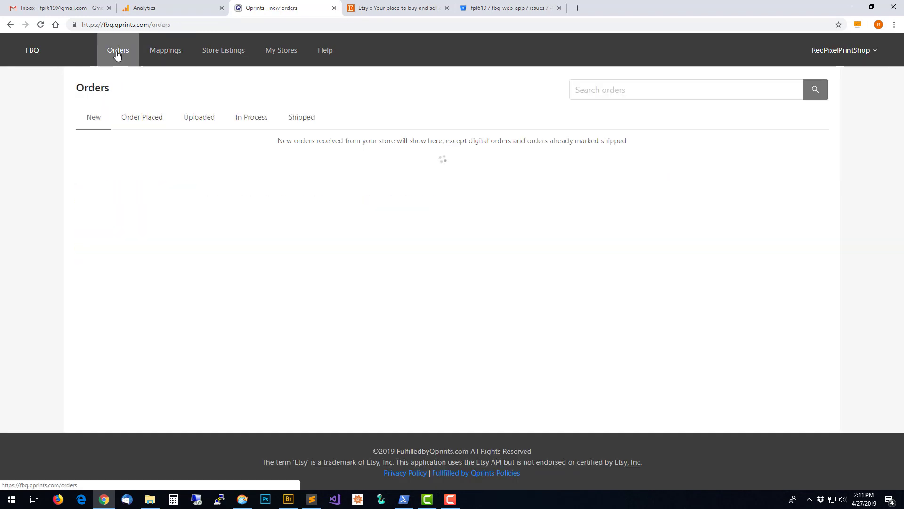
pyautogui.click(171, 54)
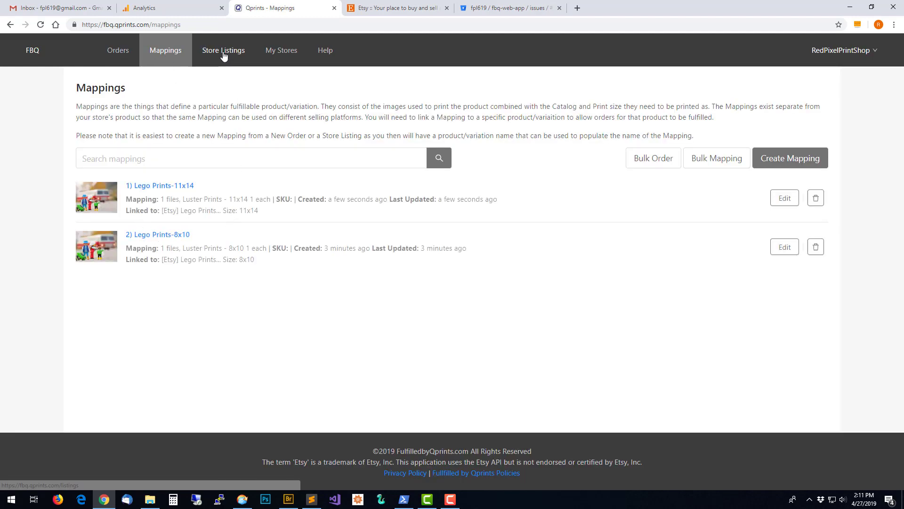
pyautogui.click(207, 55)
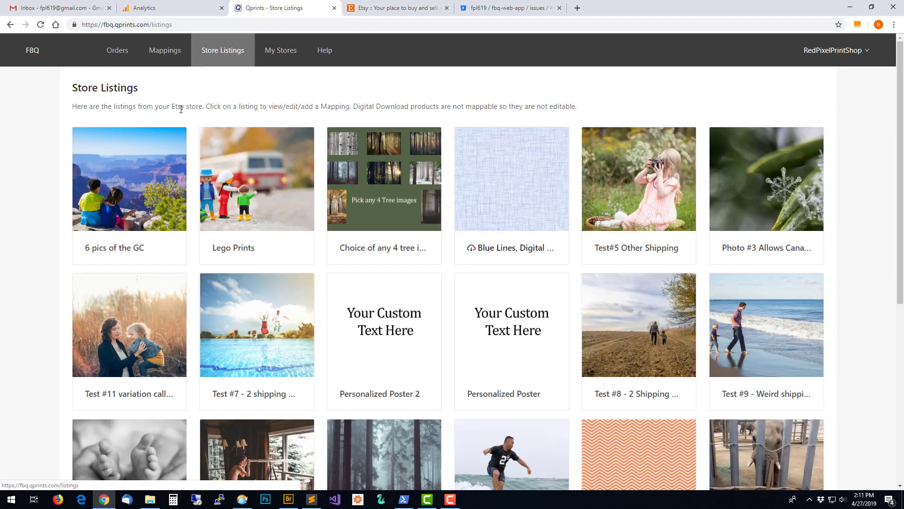
pyautogui.click(256, 205)
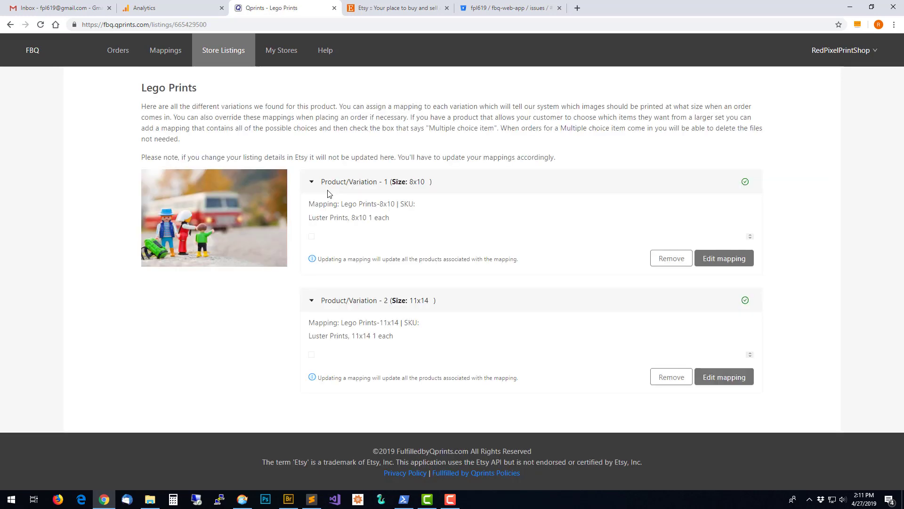
pyautogui.scroll(-2, 483, 242)
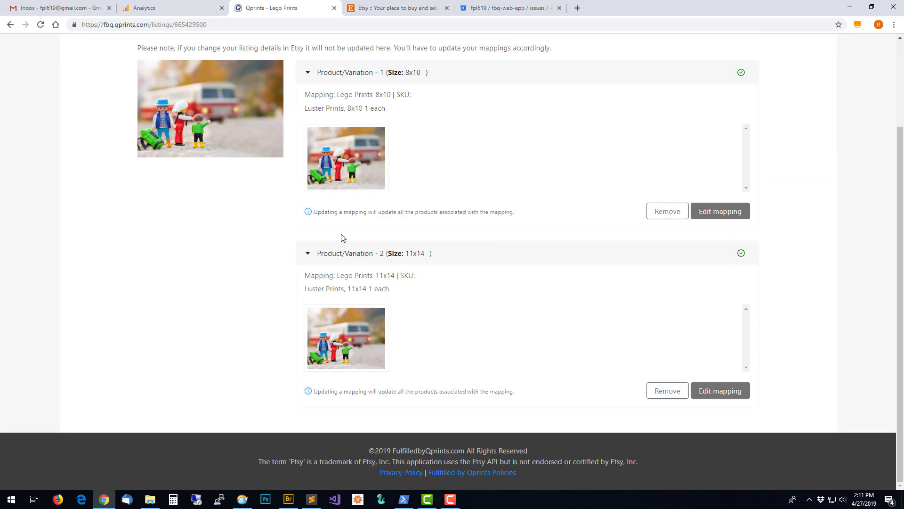
pyautogui.scroll(2, 445, 160)
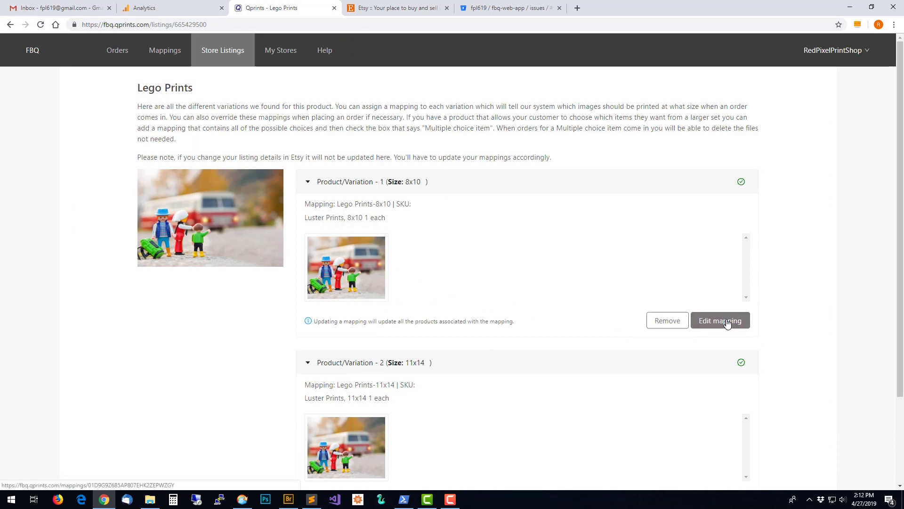
pyautogui.click(153, 52)
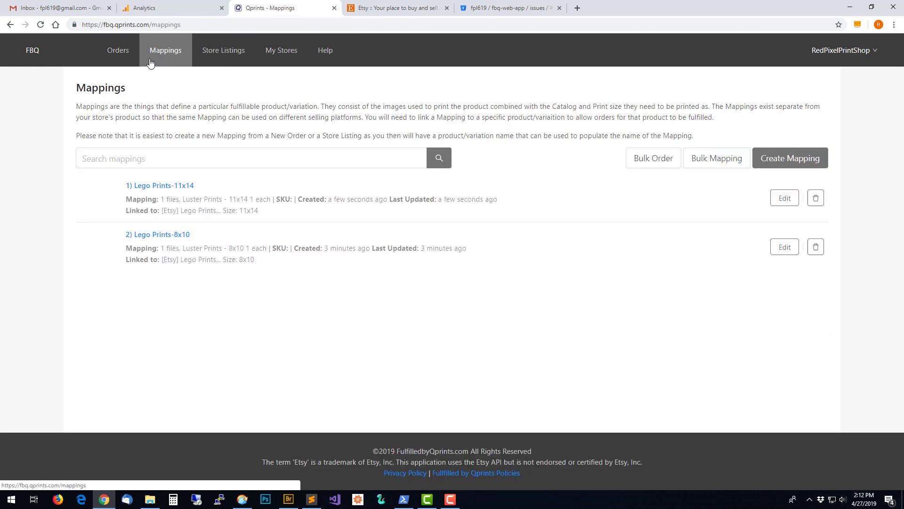
# Step: Inspect the Lego Prints-11x14 mapping's size options, close it unchanged, and go to Orders
pyautogui.click(160, 187)
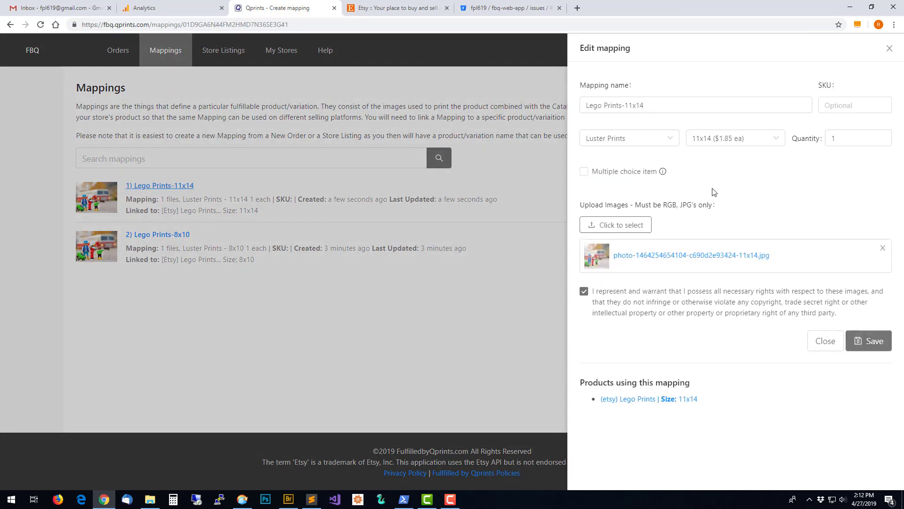
pyautogui.click(773, 137)
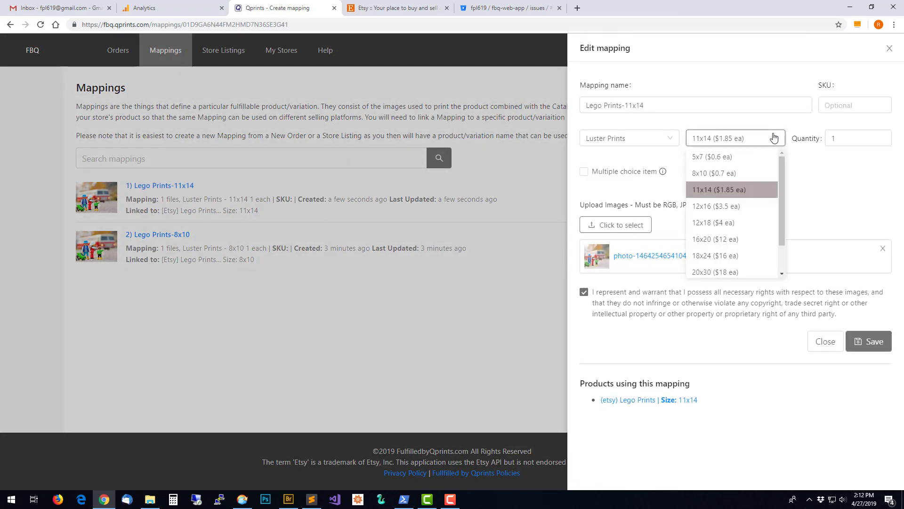
pyautogui.click(773, 137)
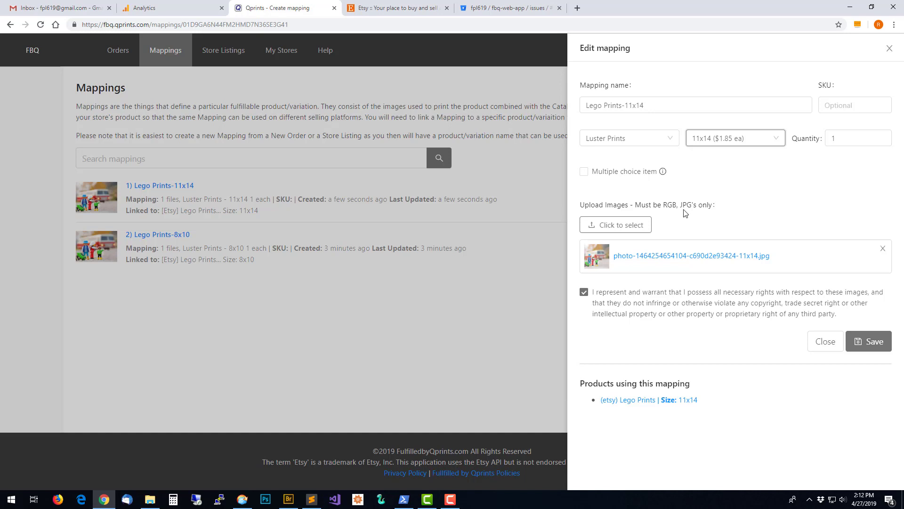
pyautogui.click(825, 341)
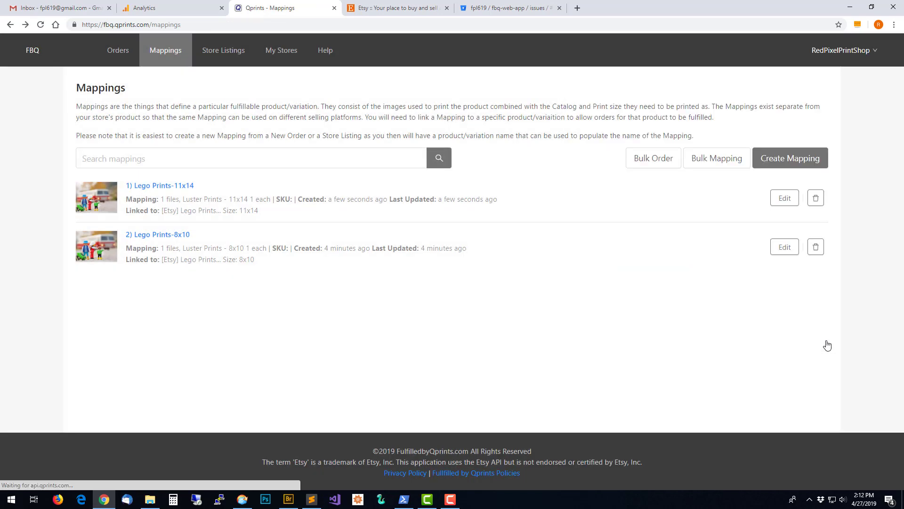
pyautogui.click(118, 51)
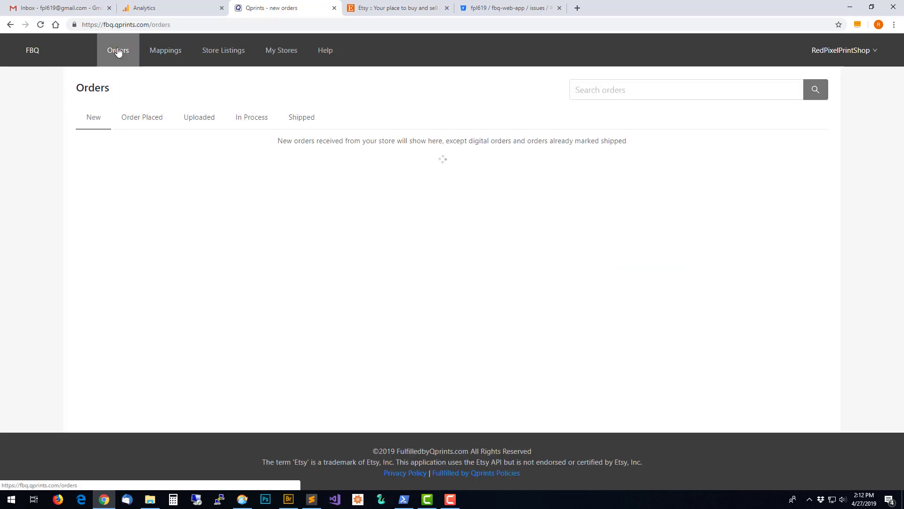
pyautogui.click(200, 121)
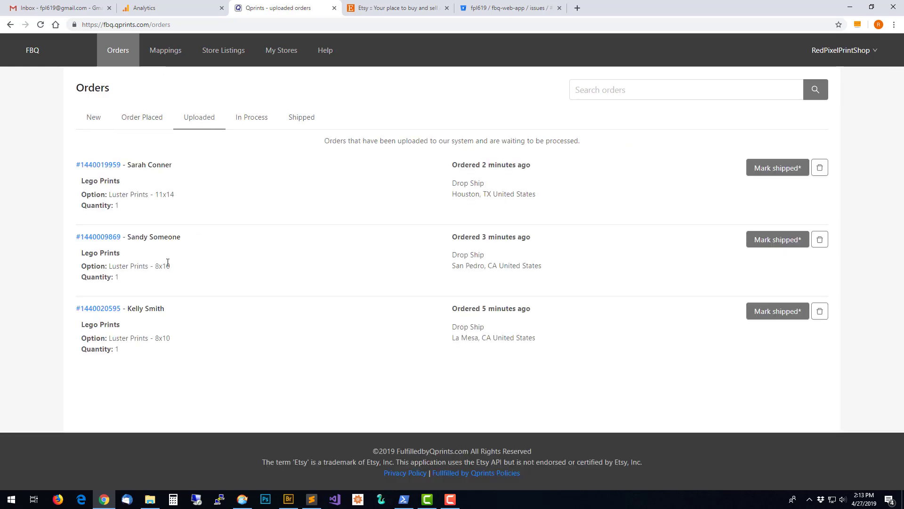
pyautogui.click(168, 59)
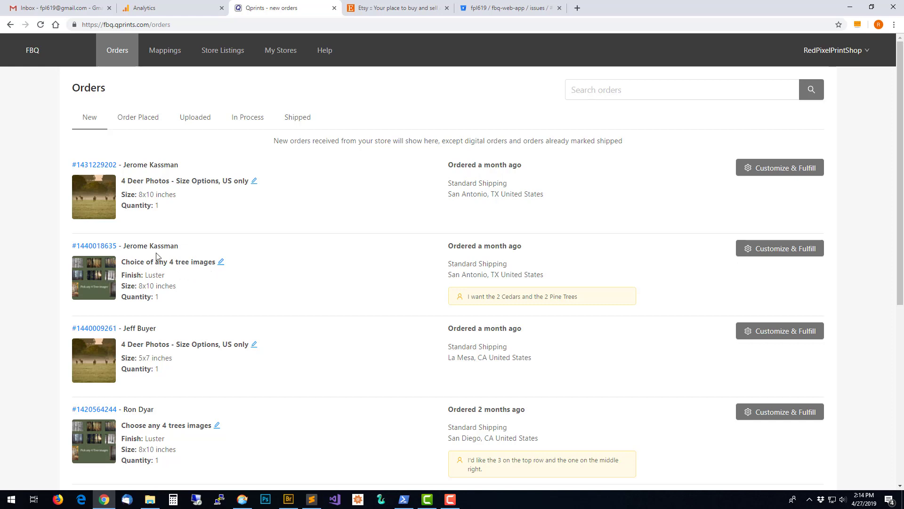
pyautogui.click(93, 246)
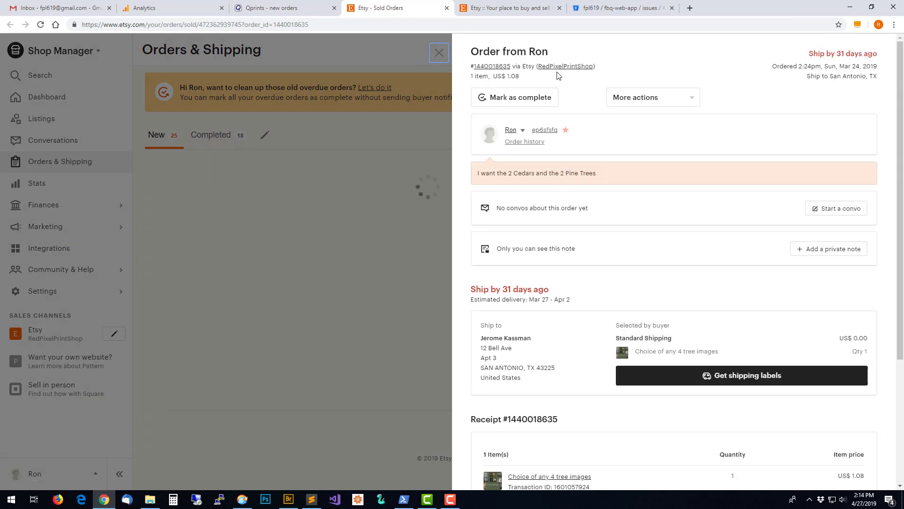
pyautogui.scroll(-4, 558, 76)
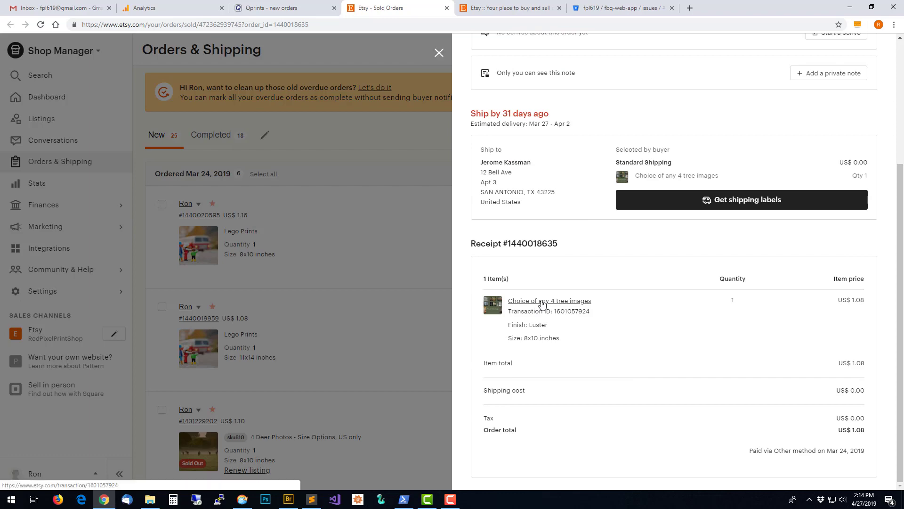
pyautogui.click(541, 302)
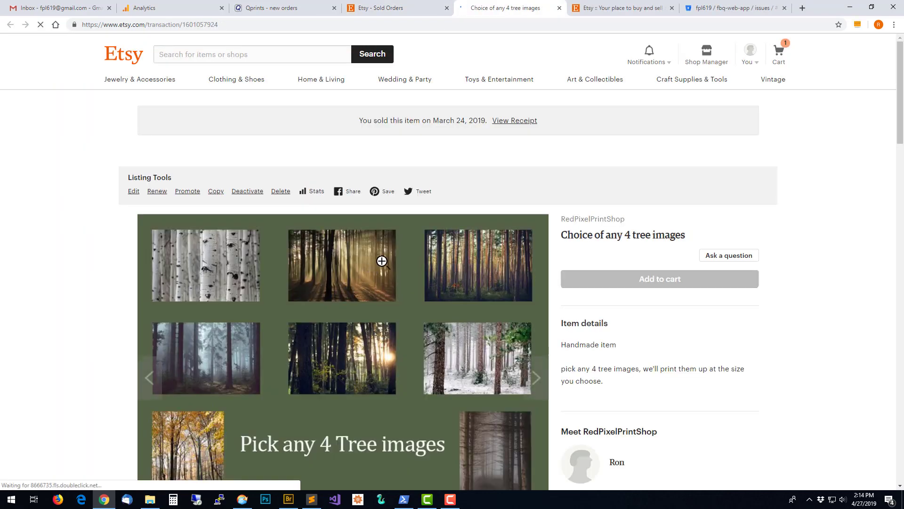
pyautogui.scroll(-4, 379, 259)
pyautogui.scroll(-3, 241, 265)
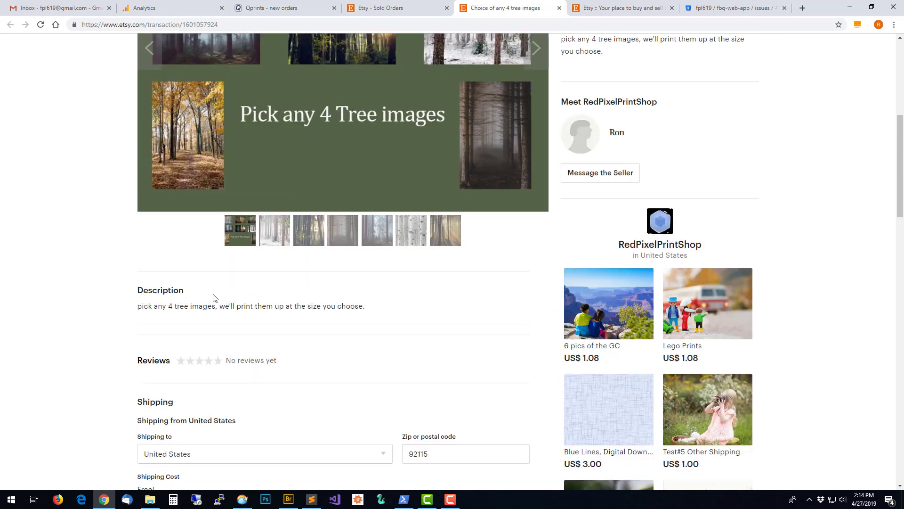
pyautogui.scroll(5, 226, 302)
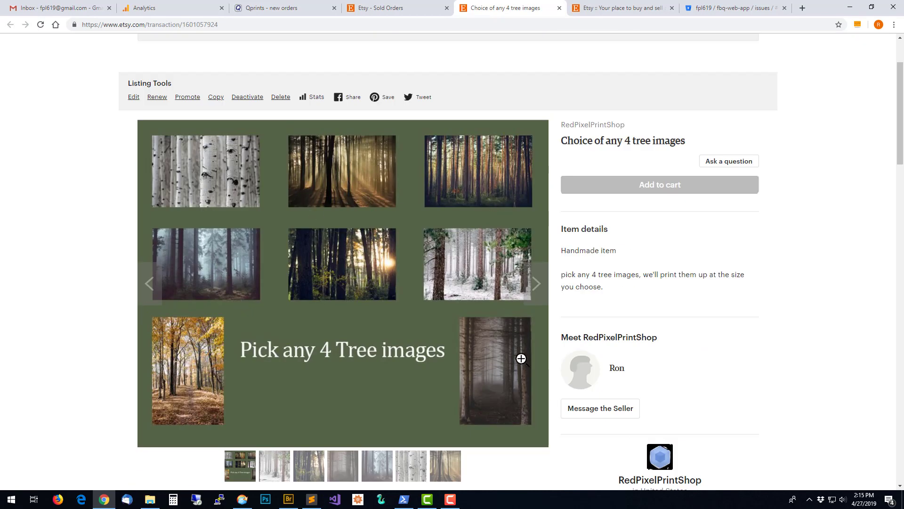
pyautogui.scroll(-1, 295, 330)
pyautogui.scroll(-1, 296, 329)
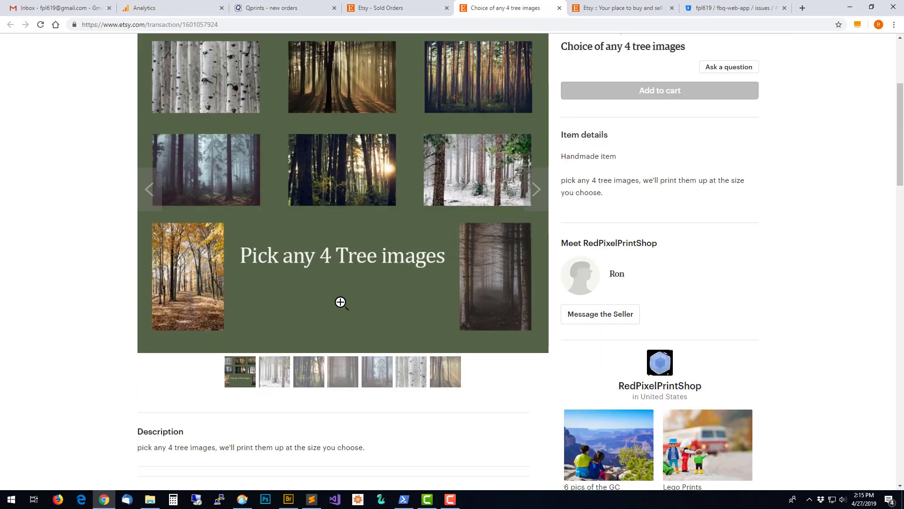
pyautogui.hotkey('ctrl', '3')
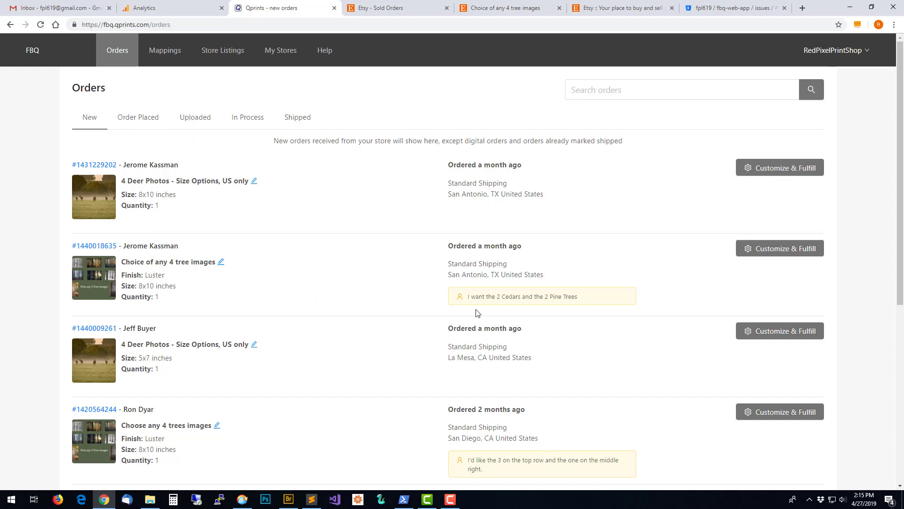
# Step: Begin a new mapping from the tree-images order, abandon it, and go to Mappings
pyautogui.click(787, 248)
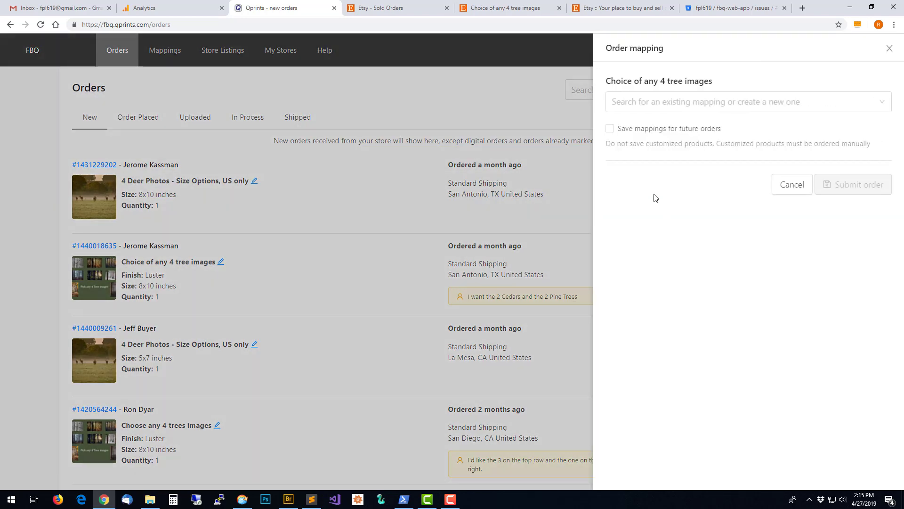
pyautogui.click(642, 103)
pyautogui.click(642, 120)
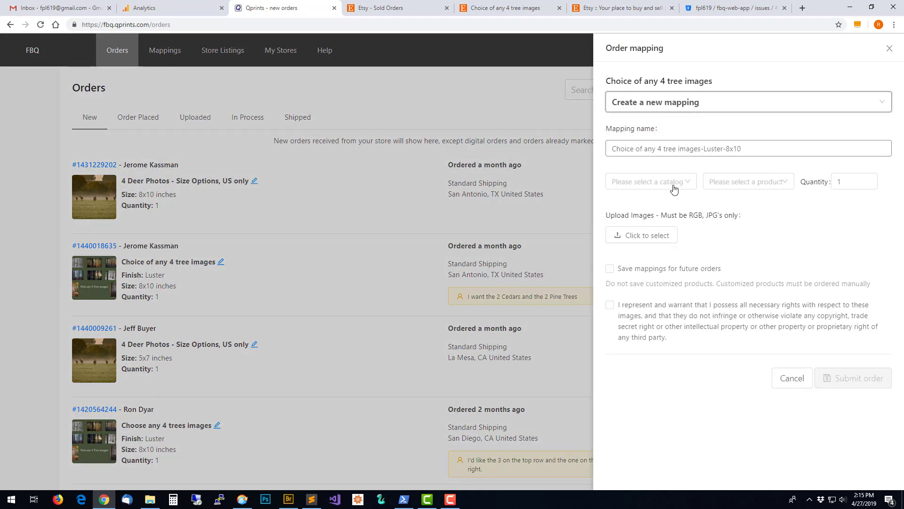
pyautogui.click(786, 378)
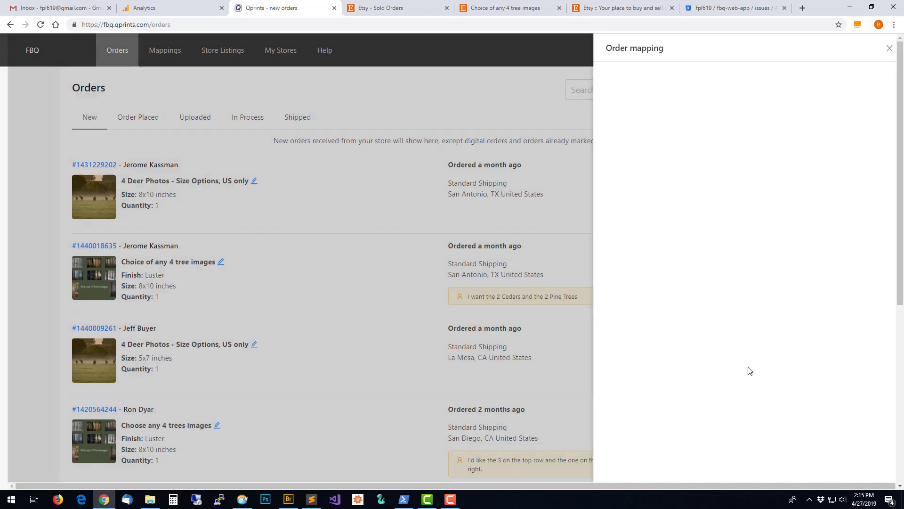
pyautogui.click(163, 51)
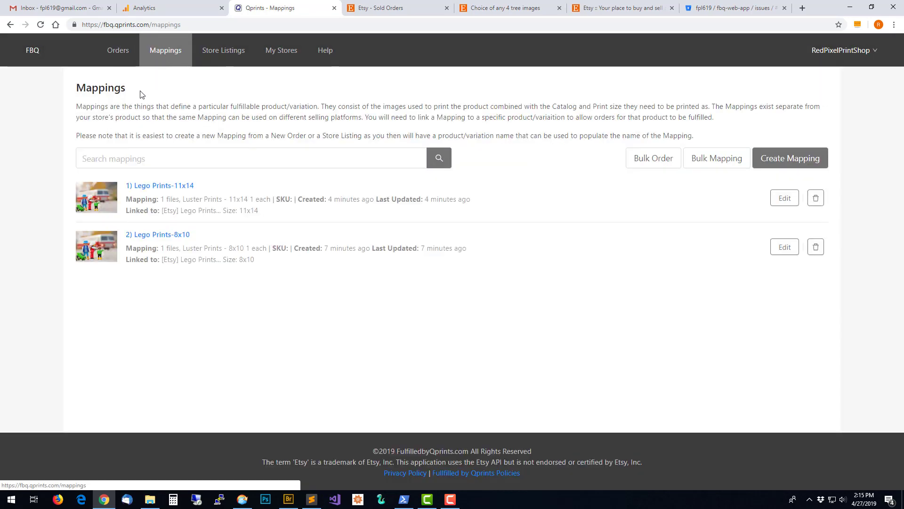
# Step: Create a standalone mapping 'Choice of 4 tree images' for Luster Prints 8x10, multiple choice
pyautogui.click(808, 161)
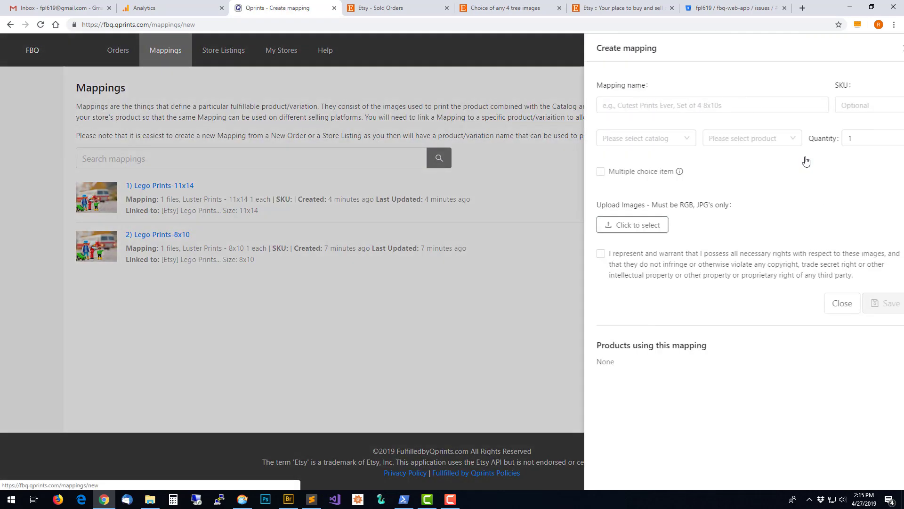
pyautogui.click(632, 105)
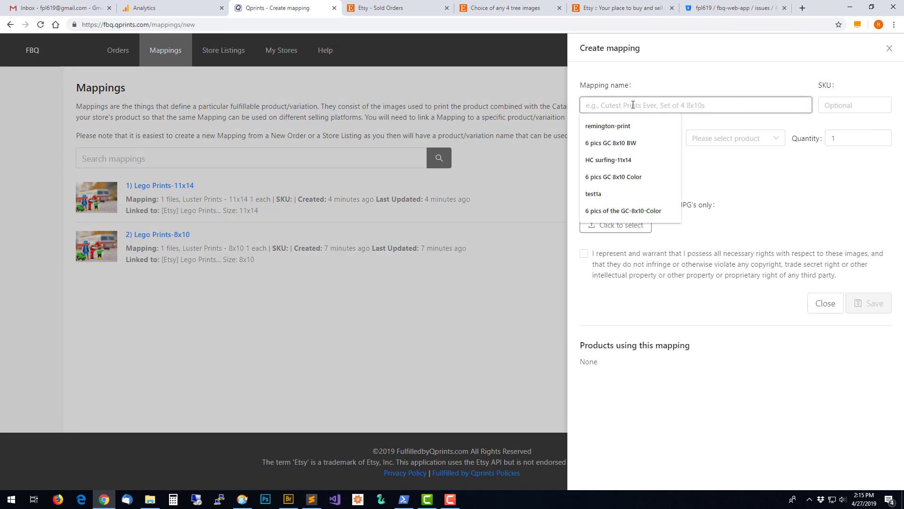
pyautogui.write('C')
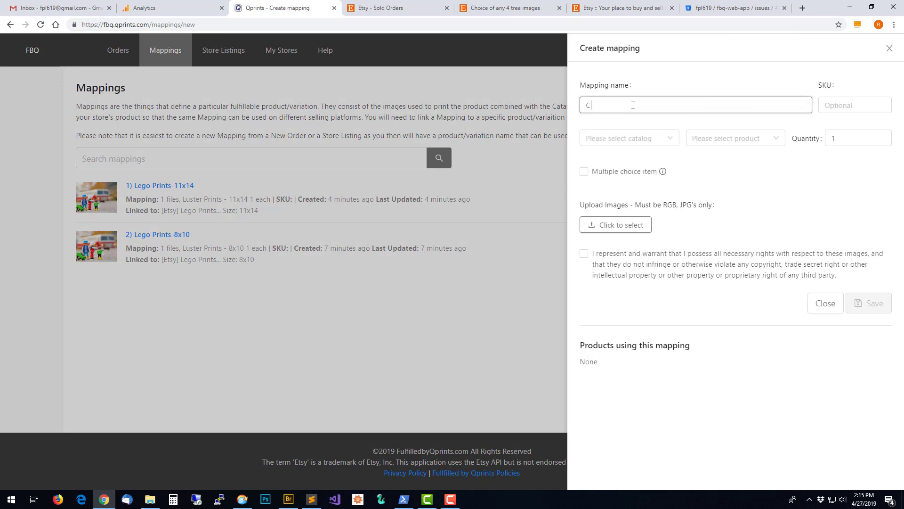
pyautogui.write('hoice of 4 tree images')
pyautogui.click(843, 105)
pyautogui.click(634, 139)
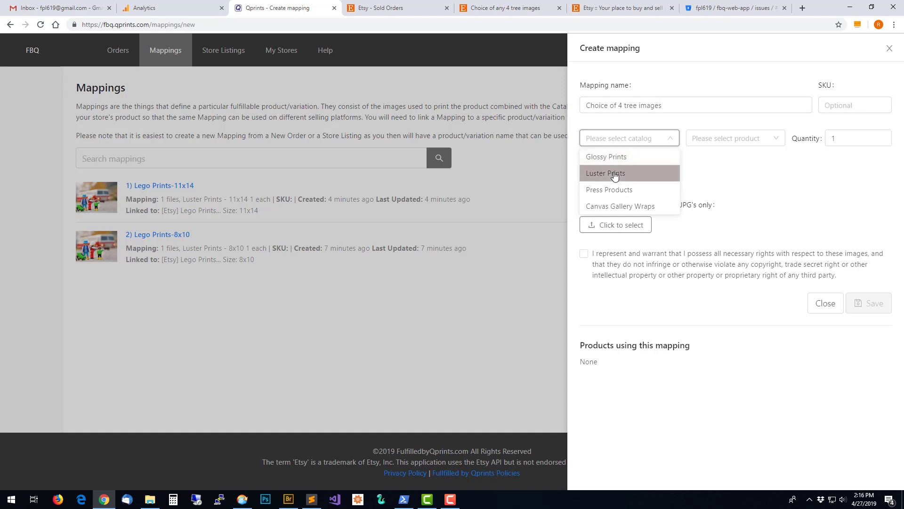
pyautogui.click(608, 173)
pyautogui.click(717, 139)
pyautogui.click(710, 175)
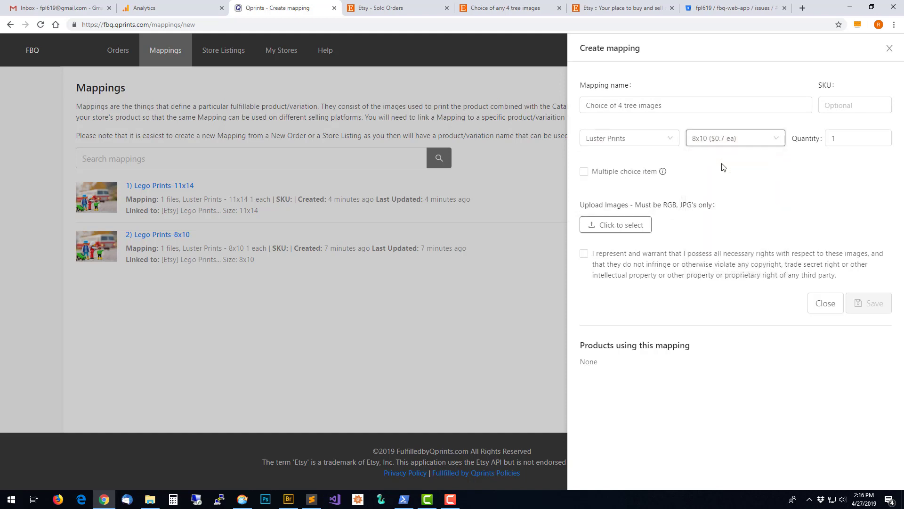
pyautogui.click(584, 174)
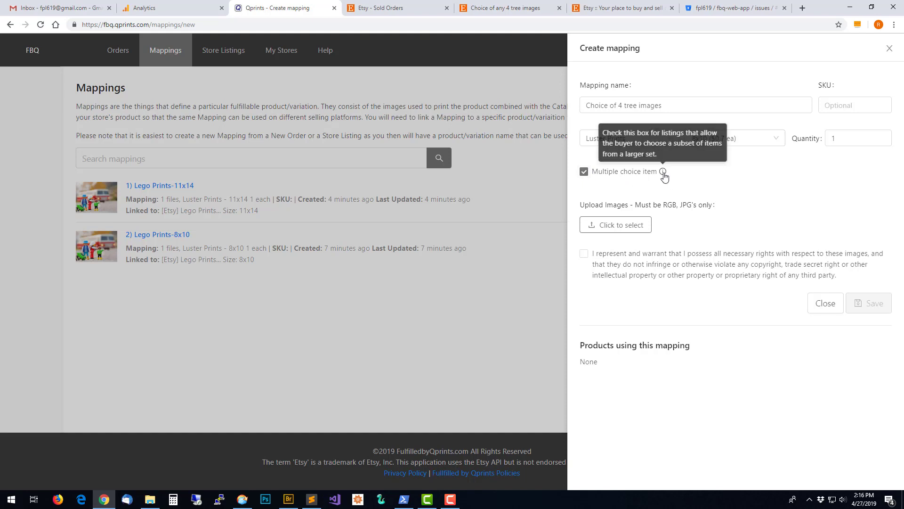
pyautogui.moveTo(664, 174)
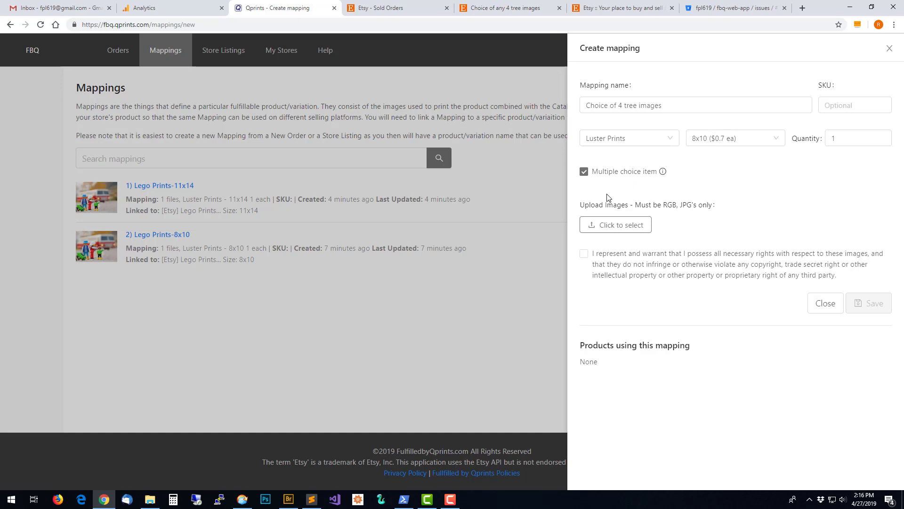
pyautogui.click(607, 228)
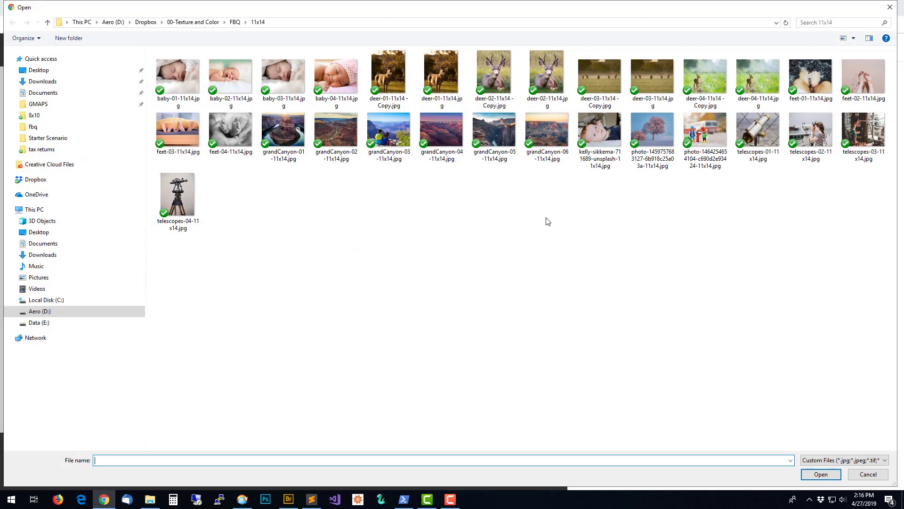
# Step: Upload eight tree photos from the Trees folder, andrew-neel through sebastian-engler
pyautogui.click(235, 22)
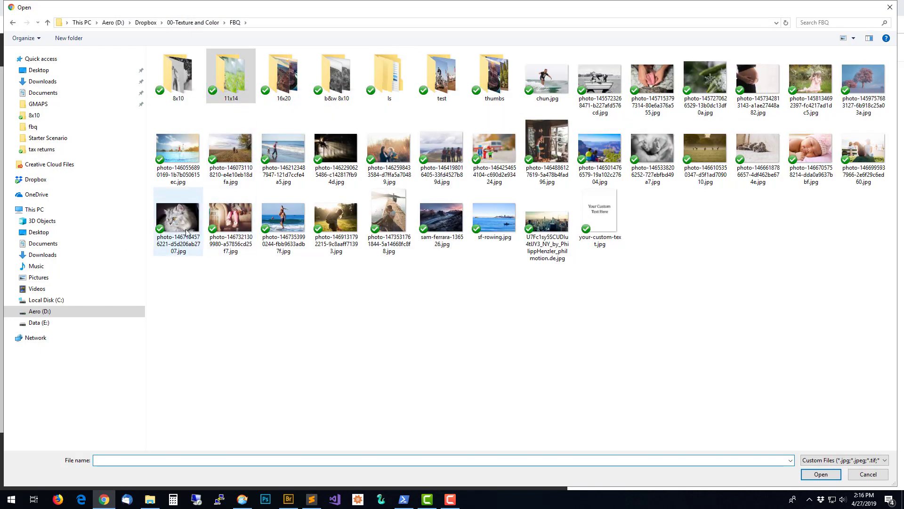
pyautogui.click(193, 22)
pyautogui.doubleClick(179, 85)
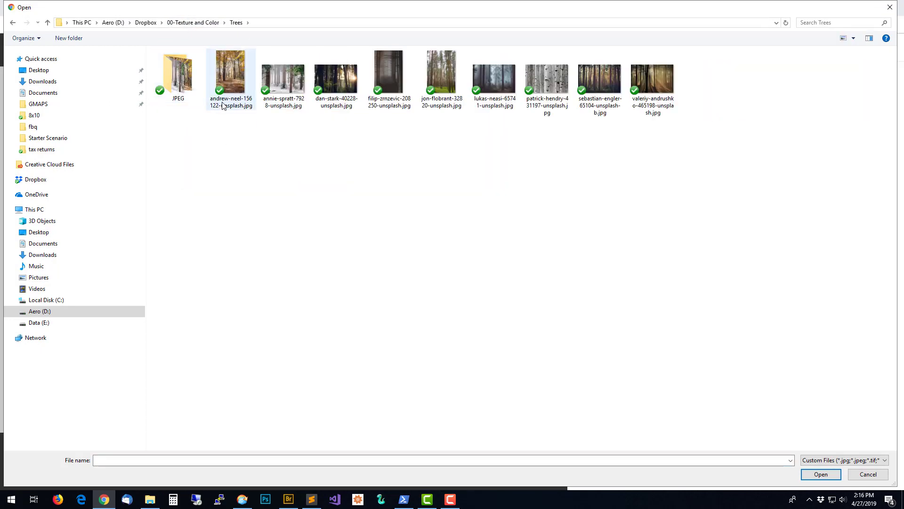
pyautogui.click(228, 80)
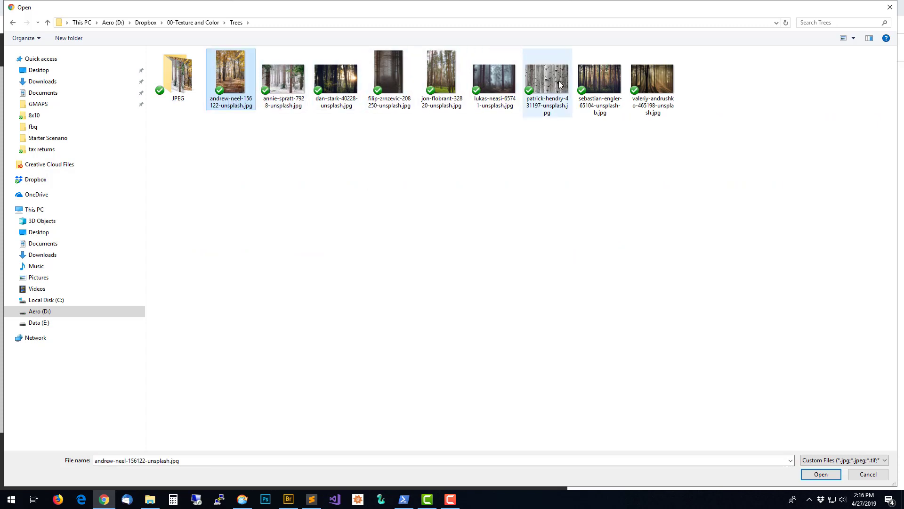
pyautogui.keyDown('shift'); pyautogui.click(613, 81); pyautogui.keyUp('shift')
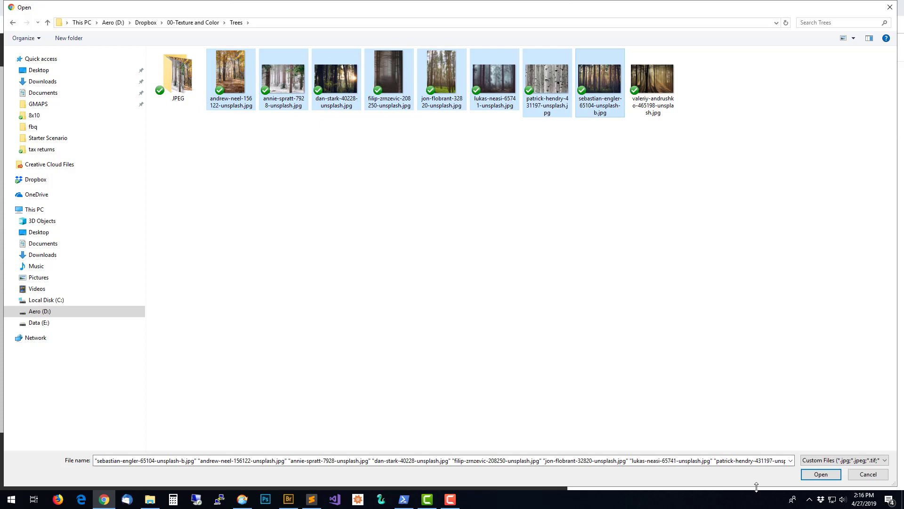
pyautogui.click(819, 474)
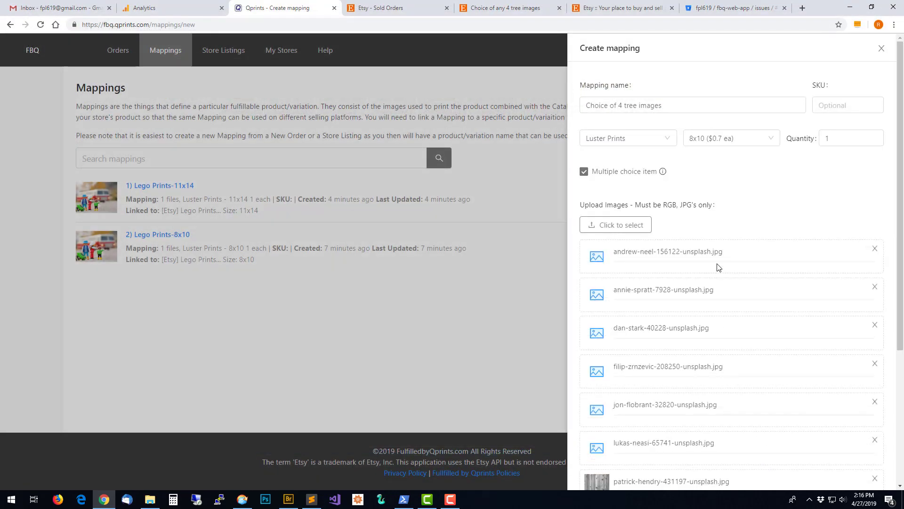
# Step: Save the tree-images mapping and highlight its Multiple choice item note
pyautogui.scroll(-4, 718, 278)
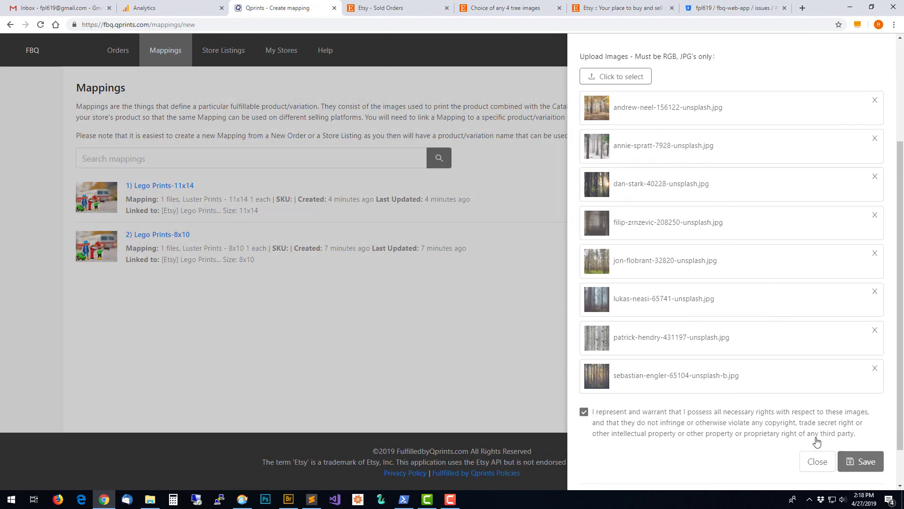
pyautogui.click(869, 462)
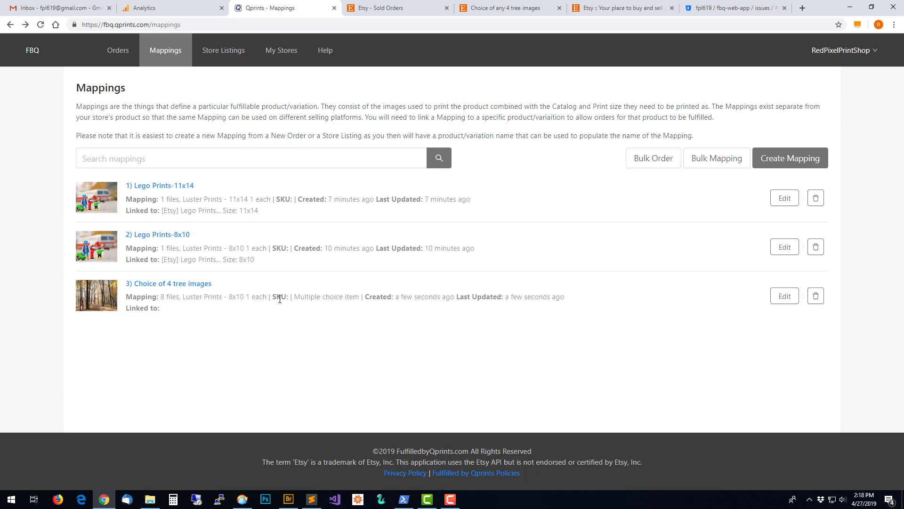
pyautogui.moveTo(295, 297); pyautogui.dragTo(361, 297)
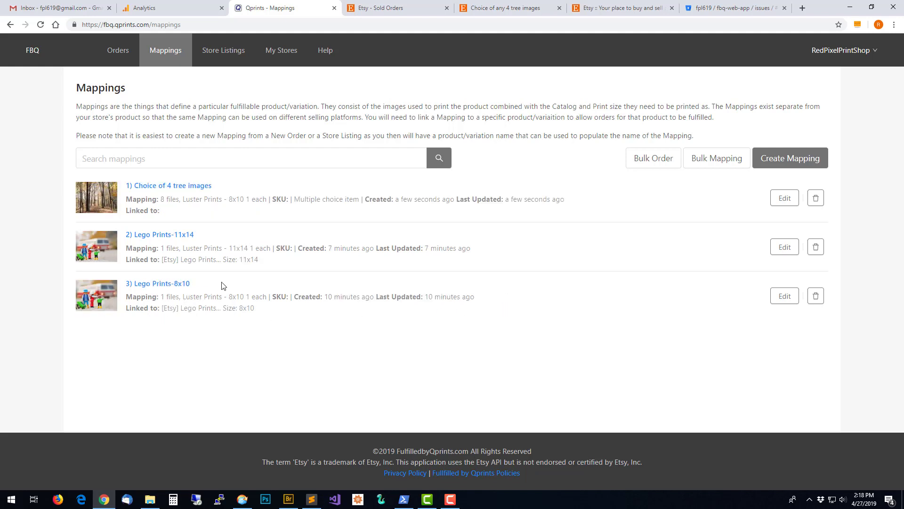
# Step: Open the 'Choice of any 4 tree images' listing and scroll through its six Glossy and Luster variations
pyautogui.click(226, 56)
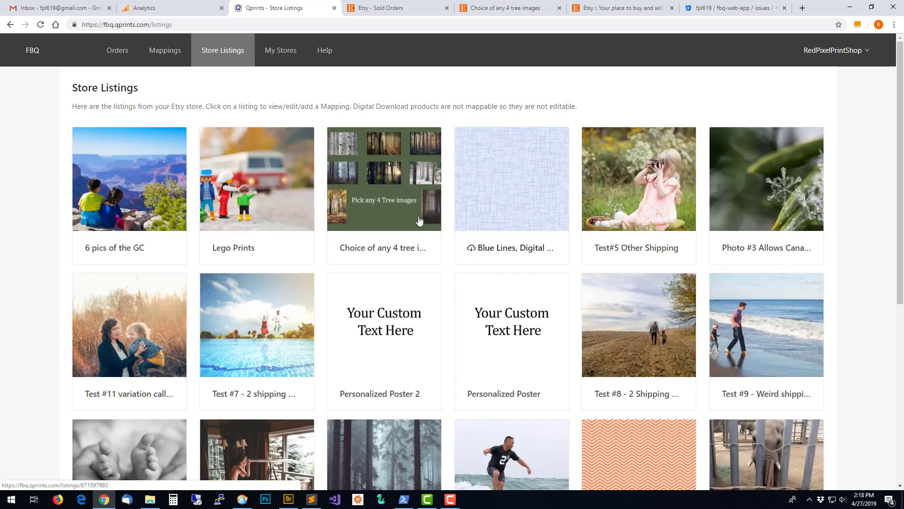
pyautogui.click(419, 221)
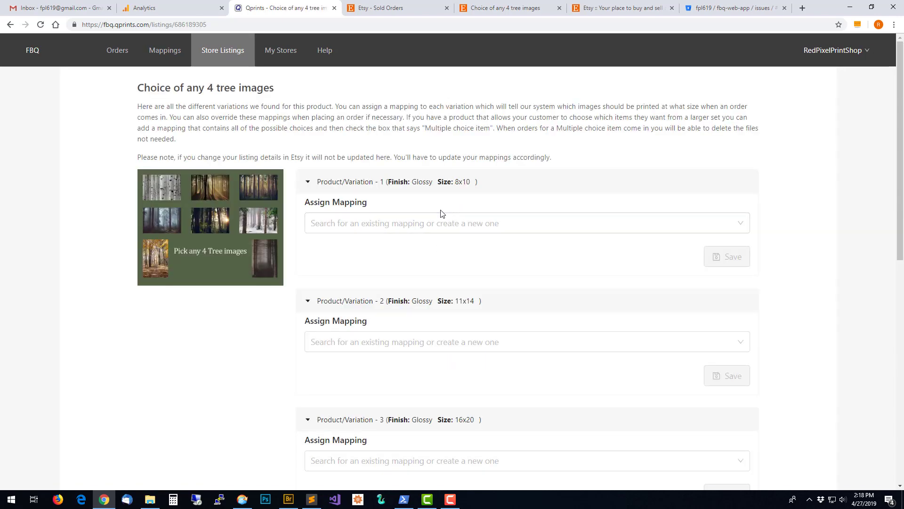
pyautogui.scroll(-1, 397, 200)
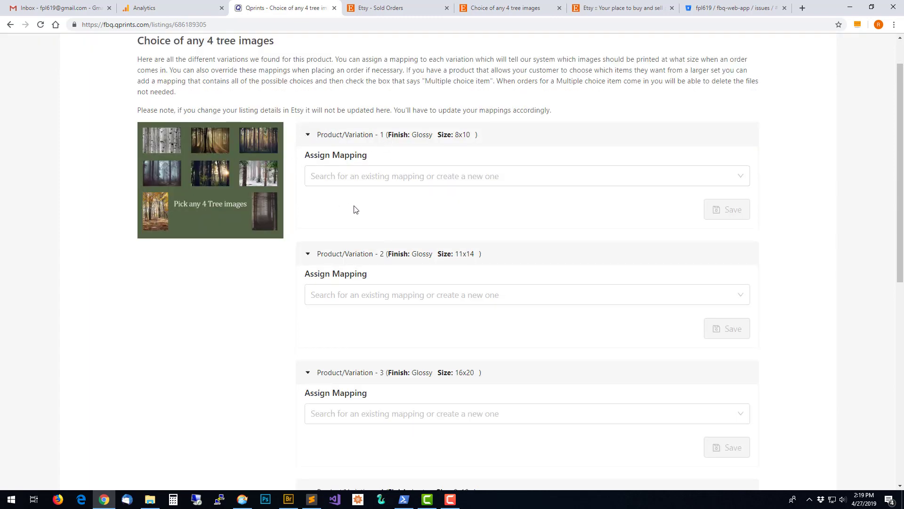
pyautogui.scroll(-7, 356, 209)
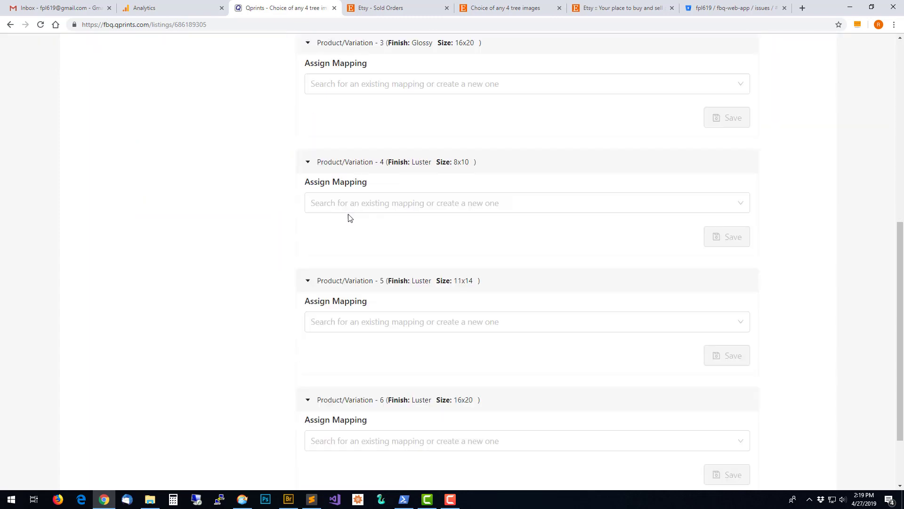
pyautogui.scroll(-2, 350, 218)
pyautogui.scroll(3, 396, 321)
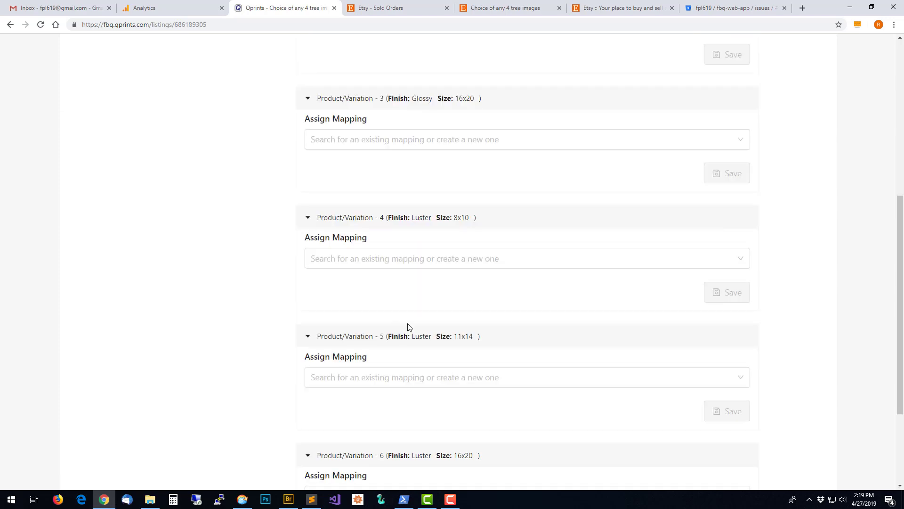
pyautogui.scroll(3, 409, 327)
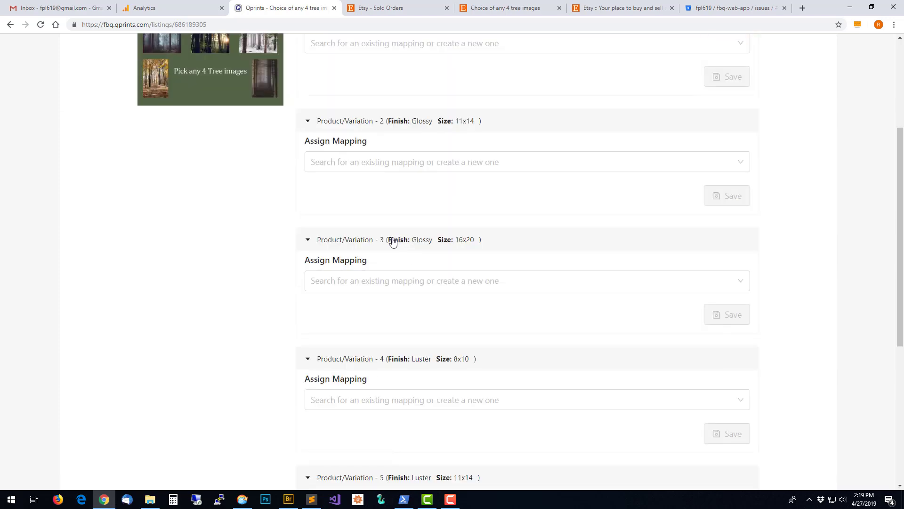
pyautogui.scroll(2, 423, 196)
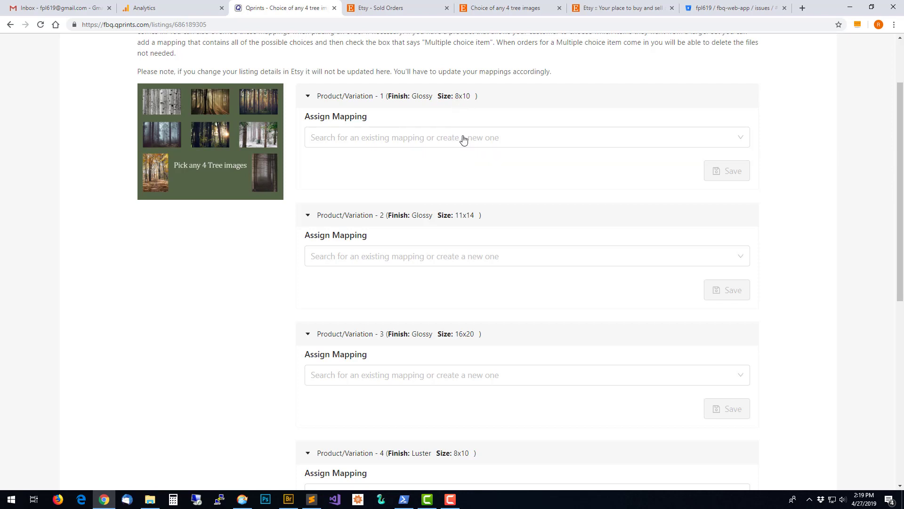
pyautogui.scroll(-2, 465, 230)
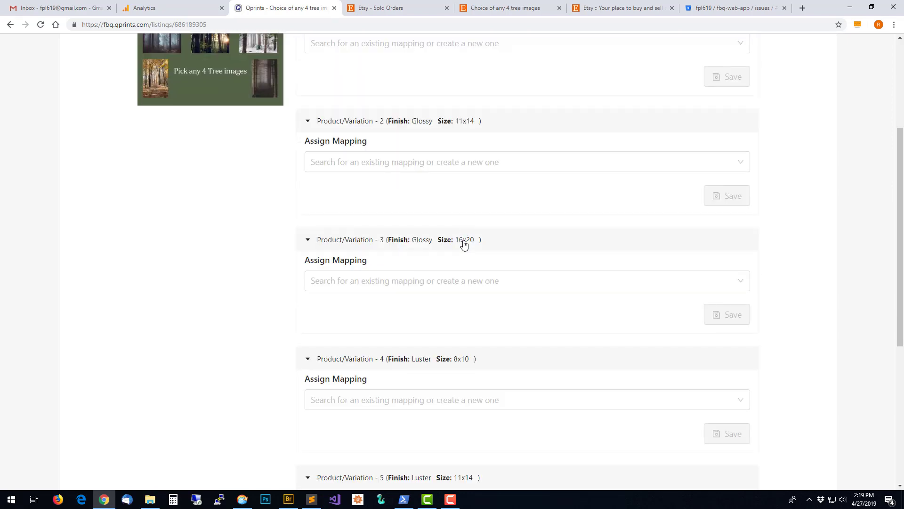
pyautogui.scroll(-6, 464, 245)
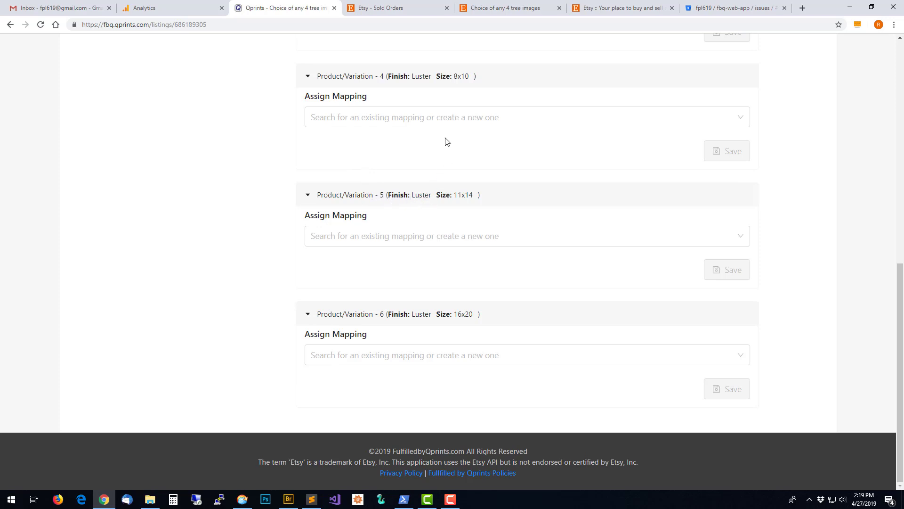
# Step: Assign 'Choice of 4 tree images' to variation 4 (Luster, 8x10) and save
pyautogui.click(382, 120)
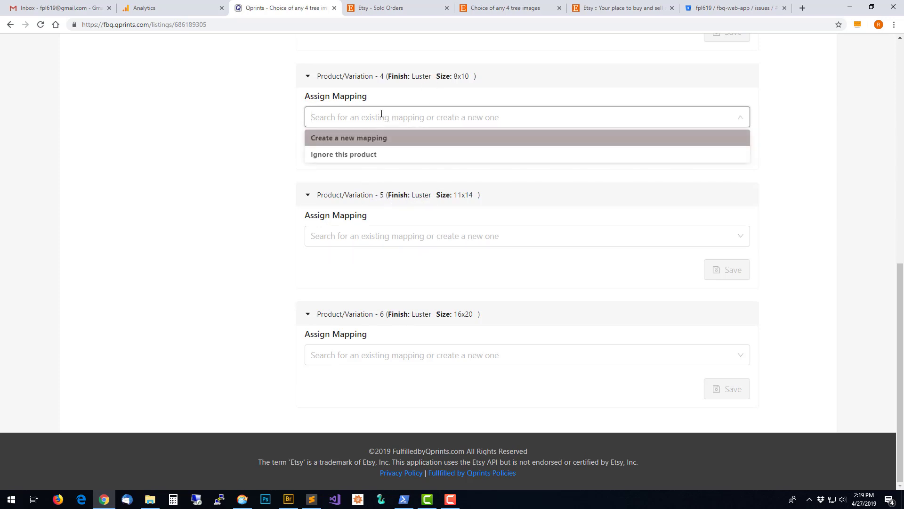
pyautogui.write('ch')
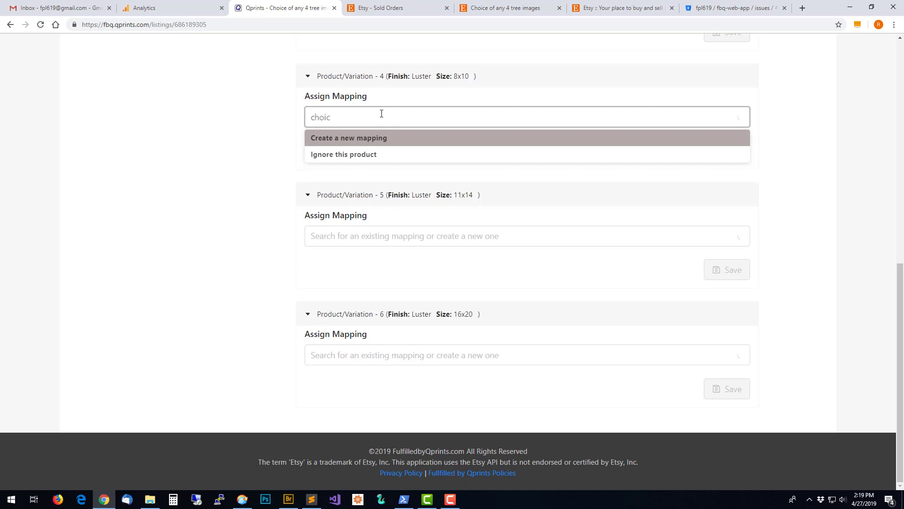
pyautogui.write('oic')
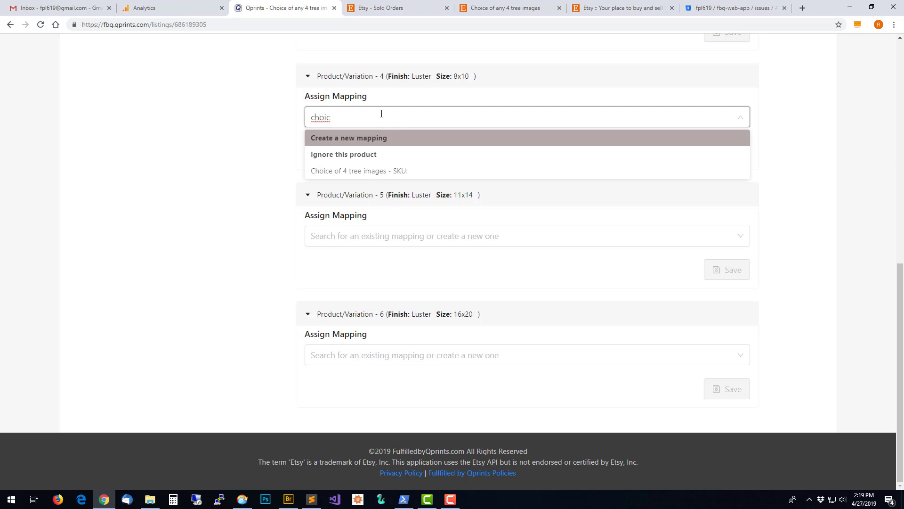
pyautogui.write('e')
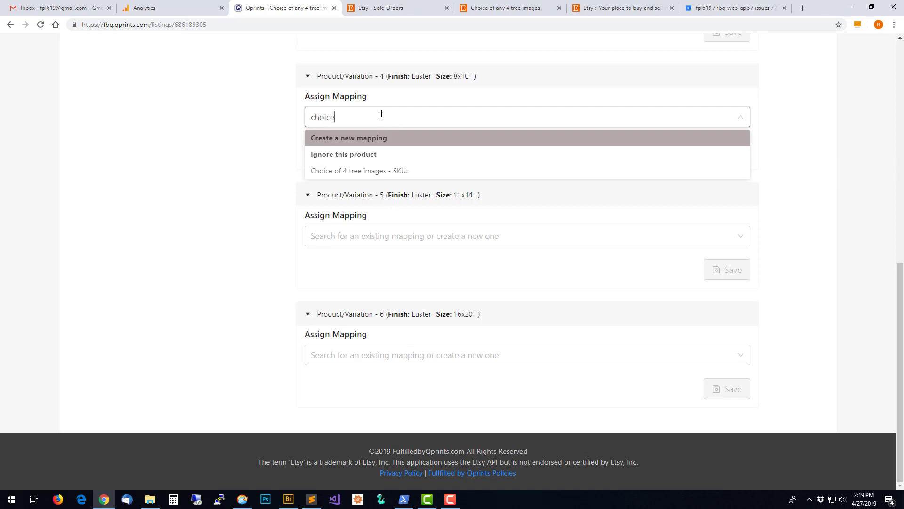
pyautogui.click(336, 174)
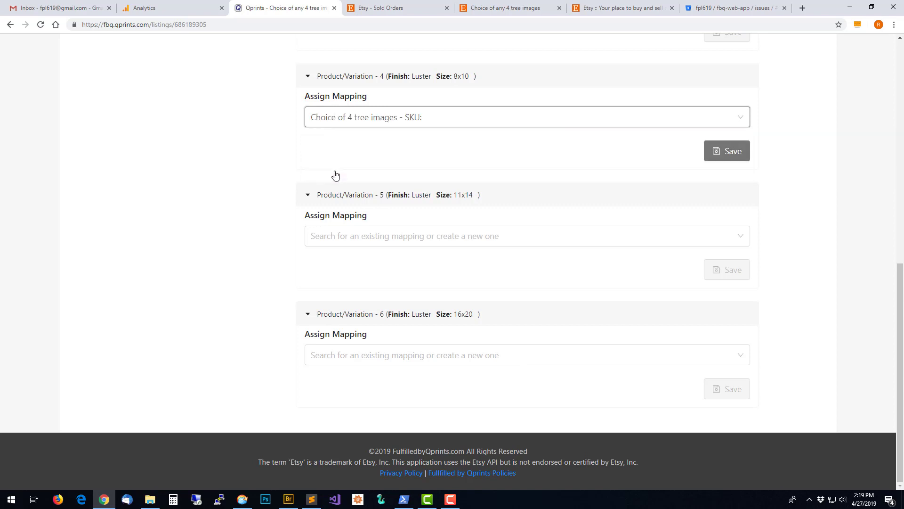
pyautogui.click(730, 153)
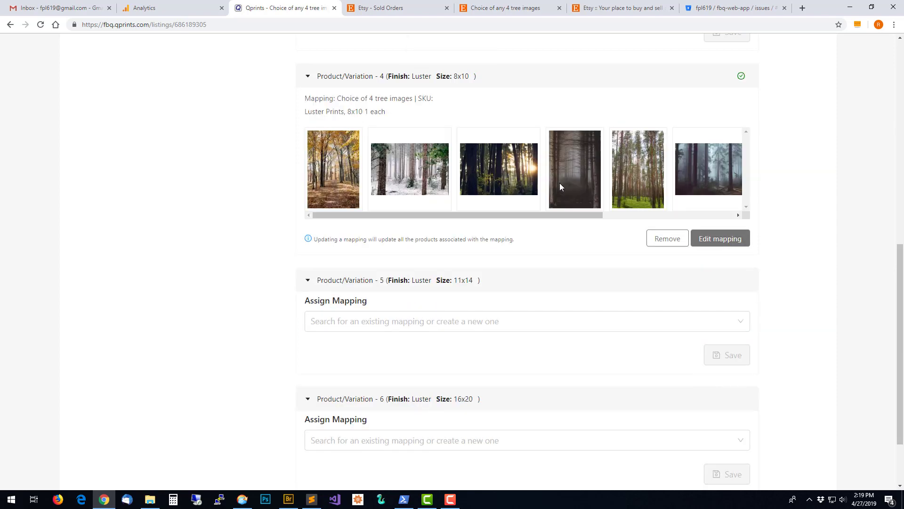
pyautogui.moveTo(411, 214); pyautogui.dragTo(389, 220)
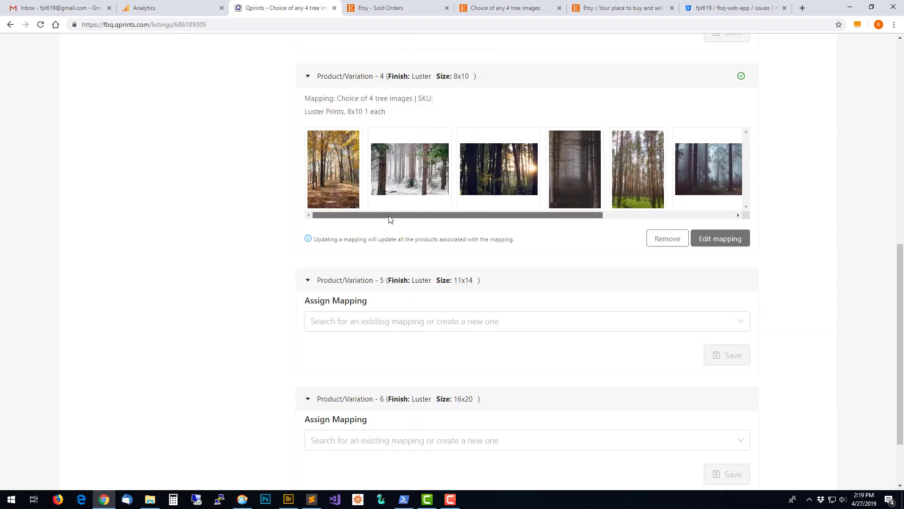
pyautogui.scroll(1, 263, 222)
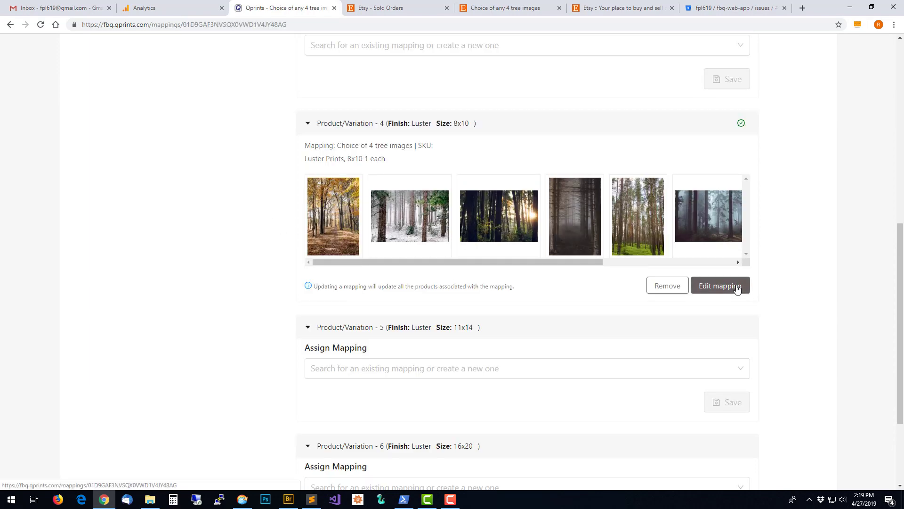
# Step: Edit the mapping, change its name to 'Choice of 4 tree images 8x10-luster', and save
pyautogui.click(739, 288)
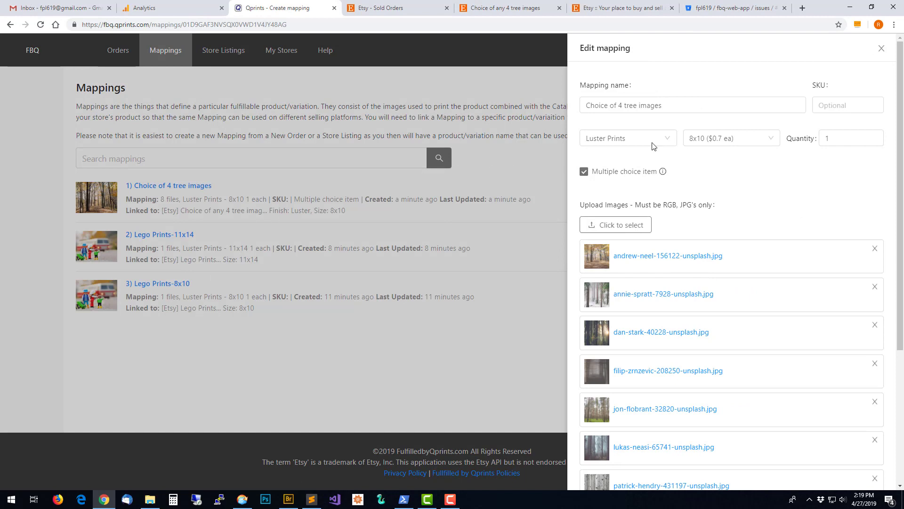
pyautogui.click(688, 106)
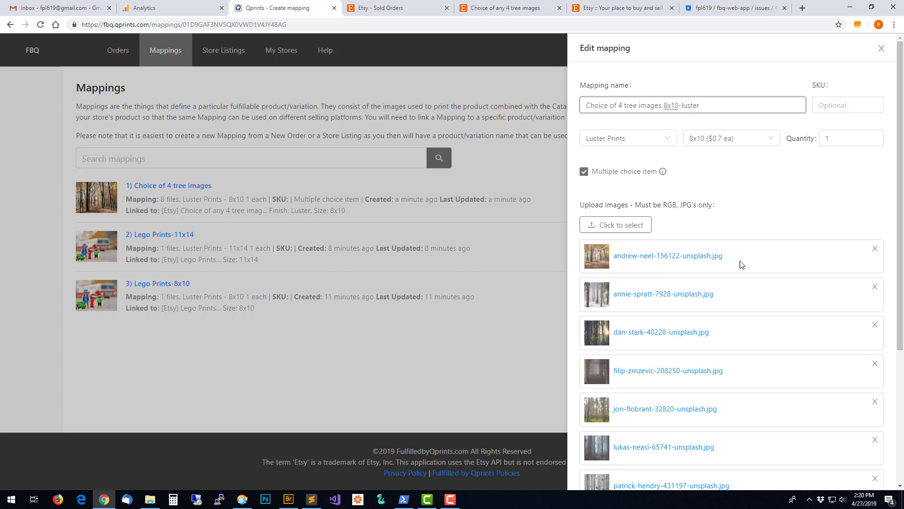
pyautogui.scroll(-4, 749, 379)
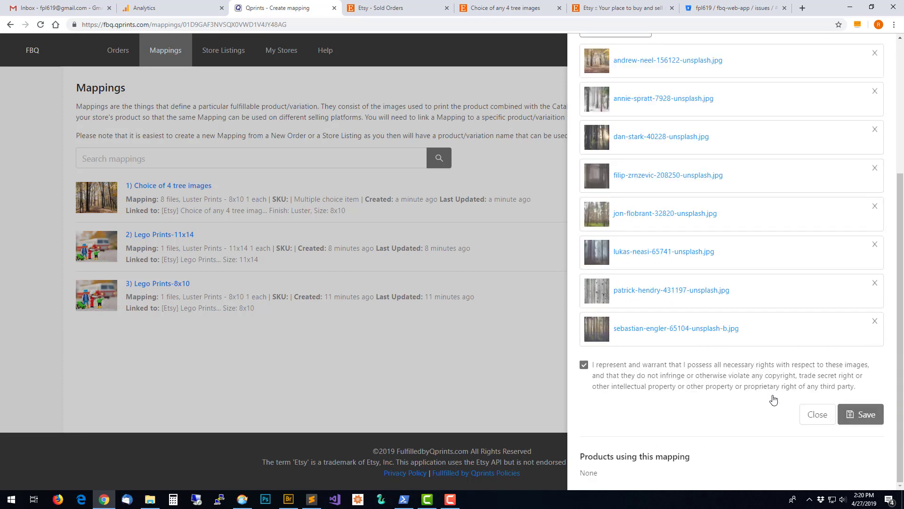
pyautogui.click(865, 415)
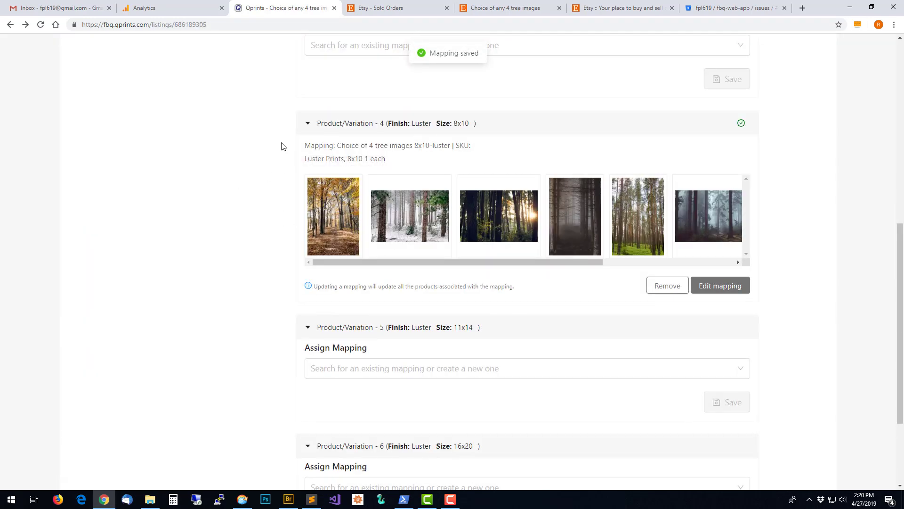
pyautogui.scroll(9, 340, 142)
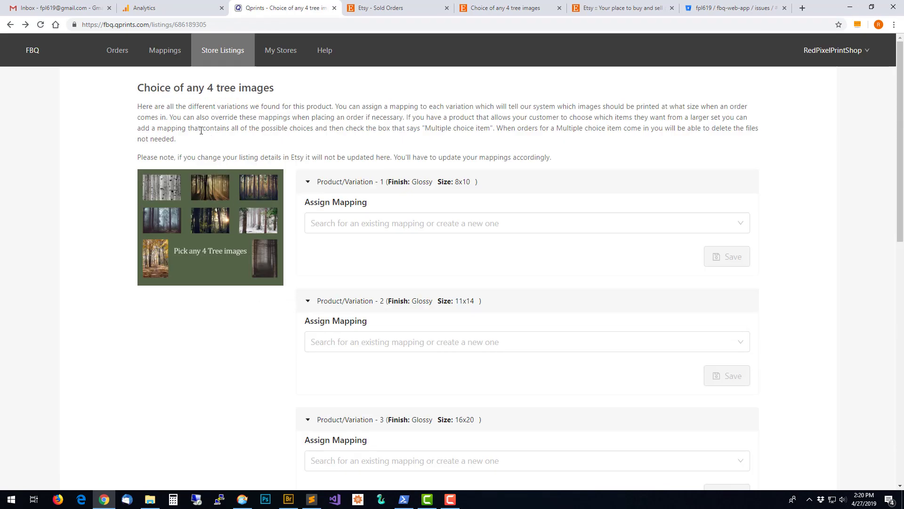
# Step: Open Orders and scroll the New list to see both tree-image orders matched
pyautogui.click(117, 55)
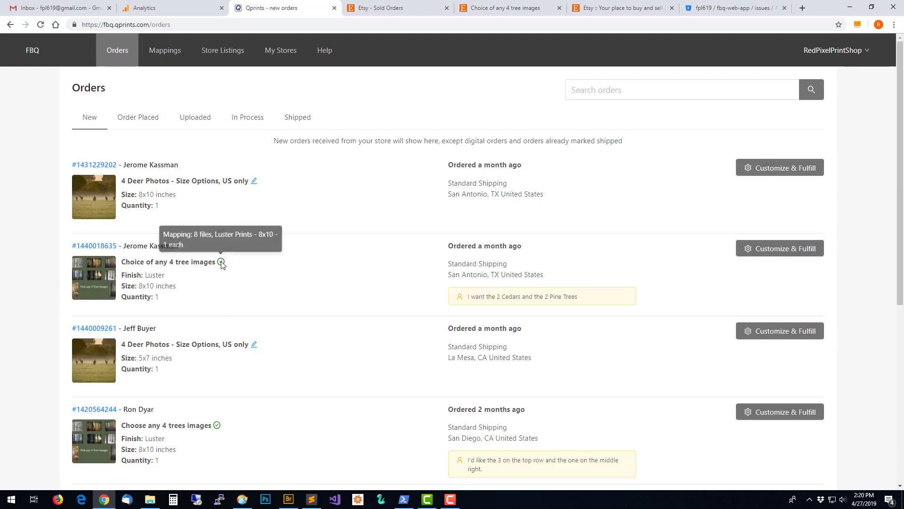
pyautogui.scroll(-2, 174, 278)
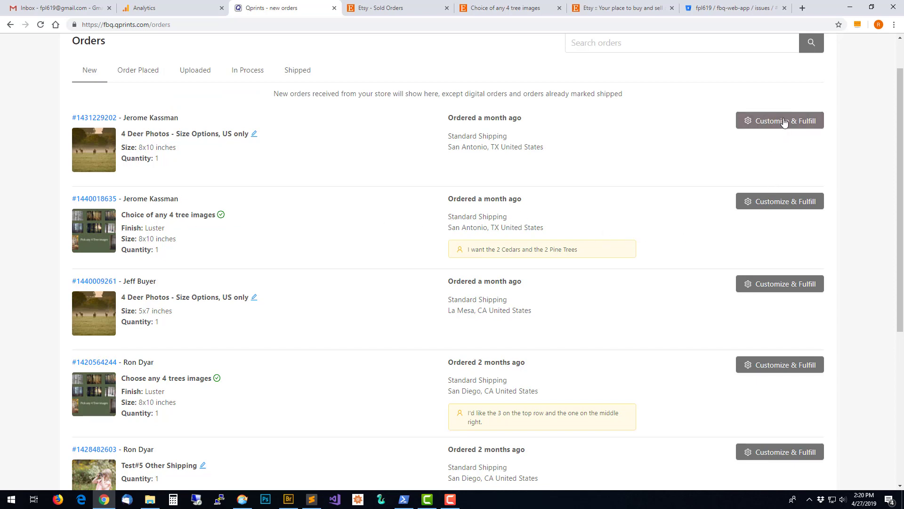
# Step: Submit the tree-images order with the andrew-neel, annie-spratt, dan-stark and patrick-hendry birch photos
pyautogui.click(777, 207)
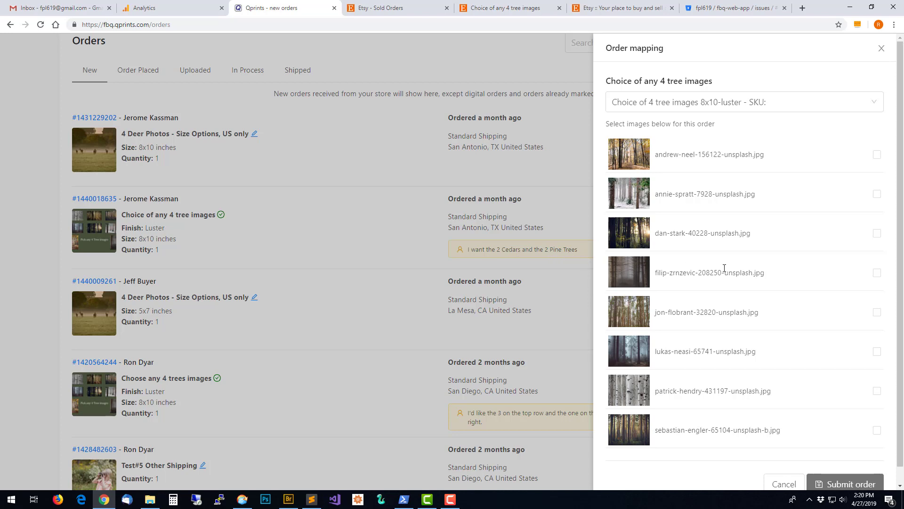
pyautogui.click(876, 155)
pyautogui.click(876, 194)
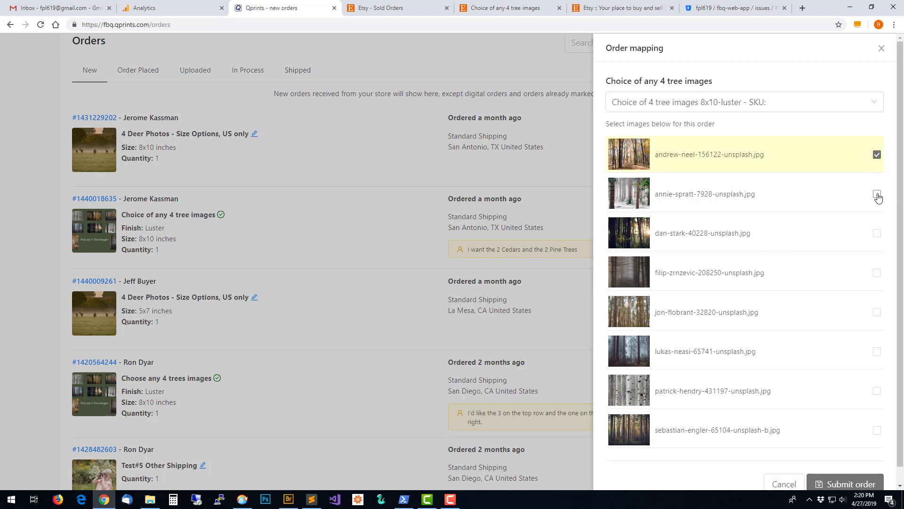
pyautogui.click(876, 233)
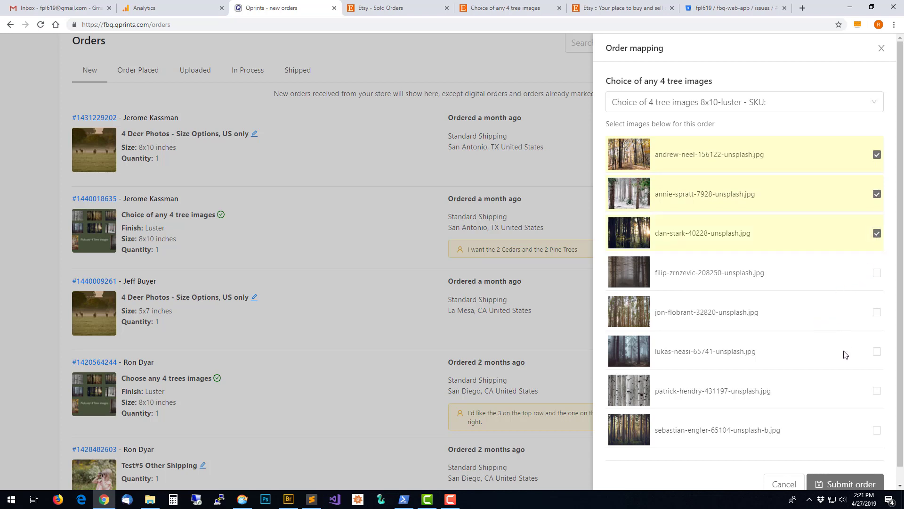
pyautogui.click(877, 391)
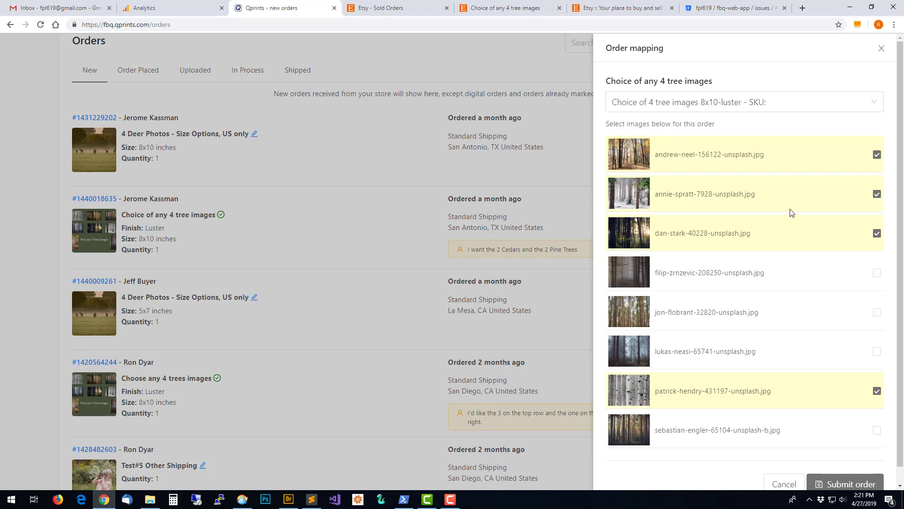
pyautogui.scroll(-1, 791, 213)
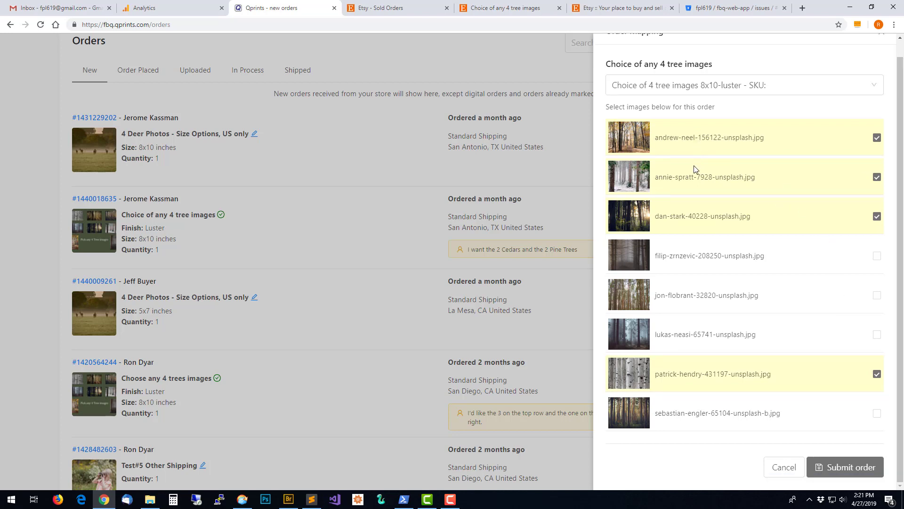
pyautogui.click(851, 472)
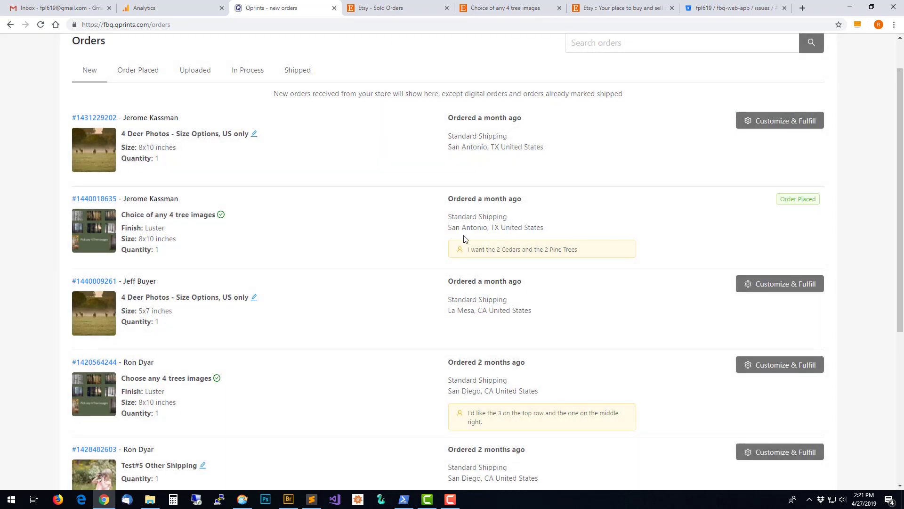
# Step: Check Order Placed and Uploaded to find the tree-images order beside the three Lego Prints orders
pyautogui.click(149, 72)
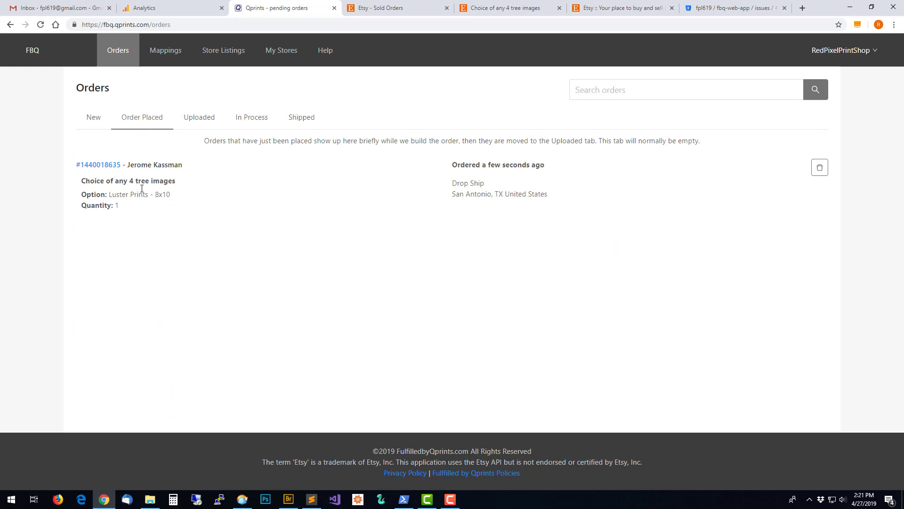
pyautogui.click(199, 125)
pyautogui.click(137, 122)
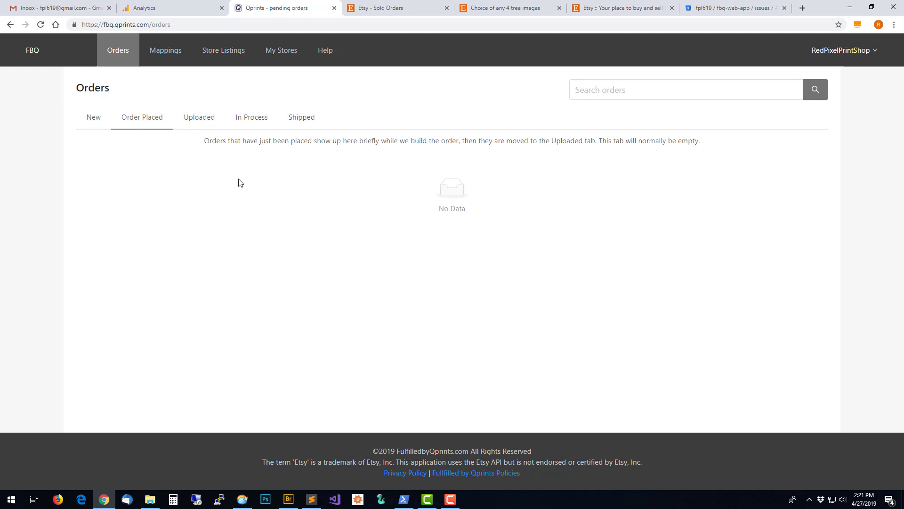
pyautogui.click(199, 123)
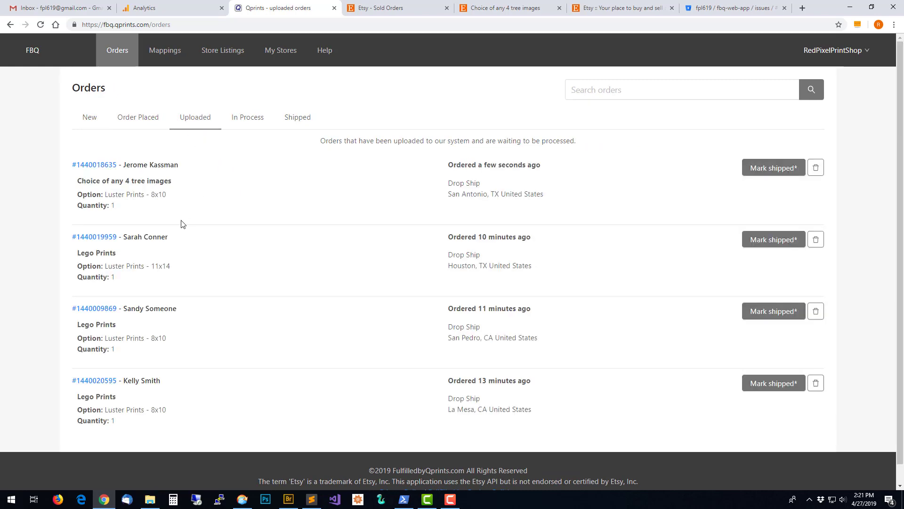
# Step: From New orders, submit the second tree order with andrew-neel, annie-spratt, dan-stark and filip-zrnzevic photos
pyautogui.click(89, 119)
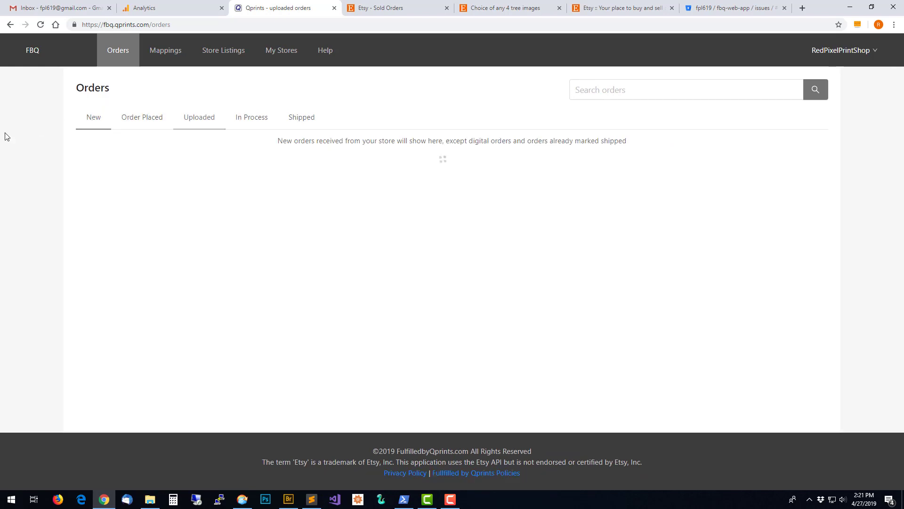
pyautogui.scroll(-3, 227, 291)
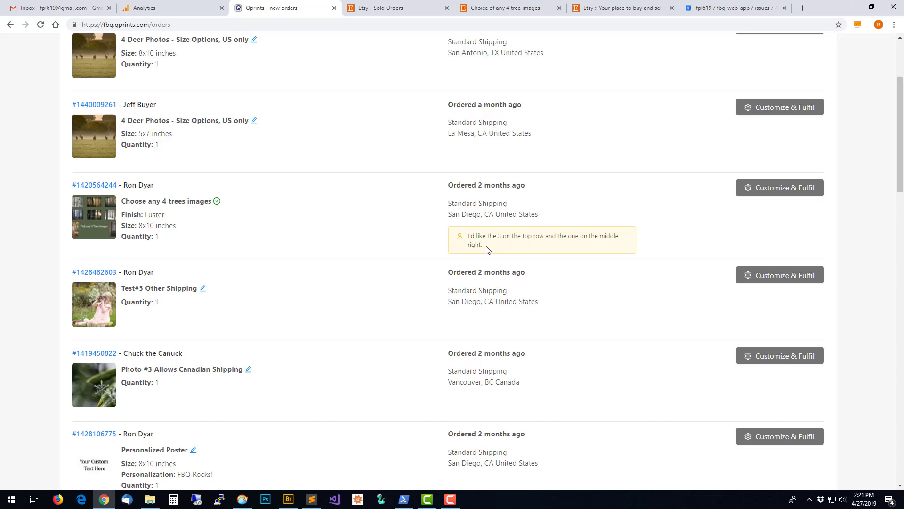
pyautogui.click(775, 188)
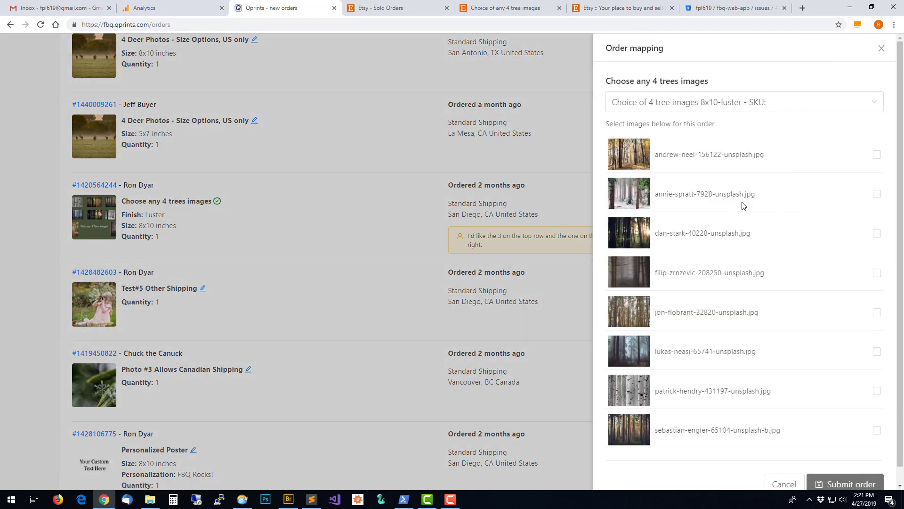
pyautogui.click(877, 155)
pyautogui.click(877, 194)
pyautogui.click(877, 233)
pyautogui.click(877, 272)
pyautogui.click(832, 482)
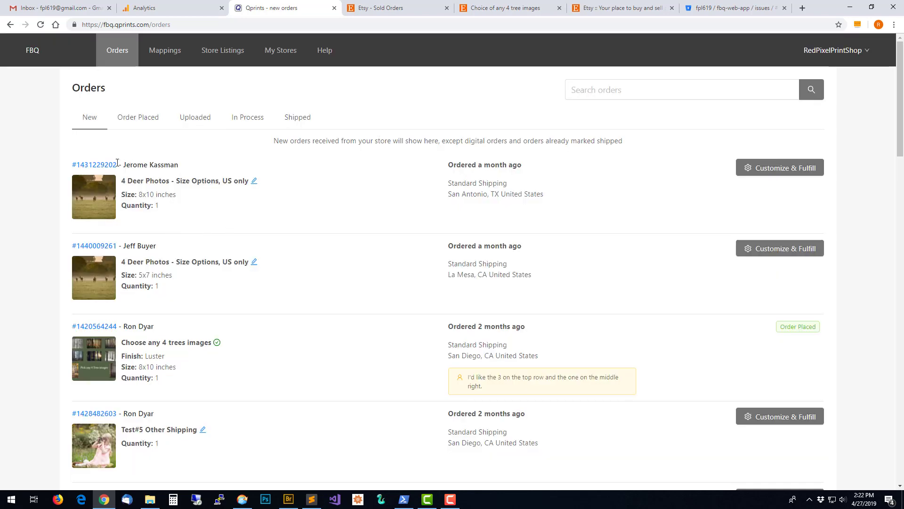
# Step: Open the Bulk Mapping tool from Mappings, then look at the store listings and orders
pyautogui.click(164, 50)
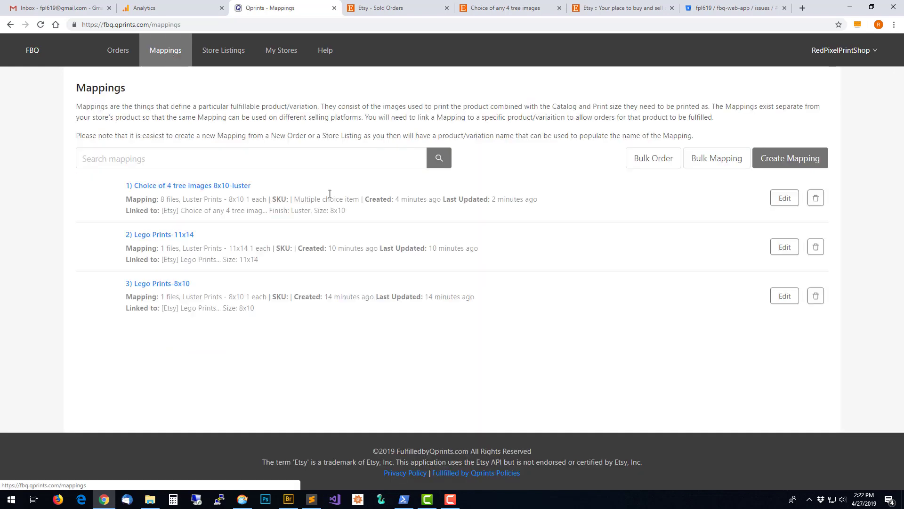
pyautogui.click(729, 158)
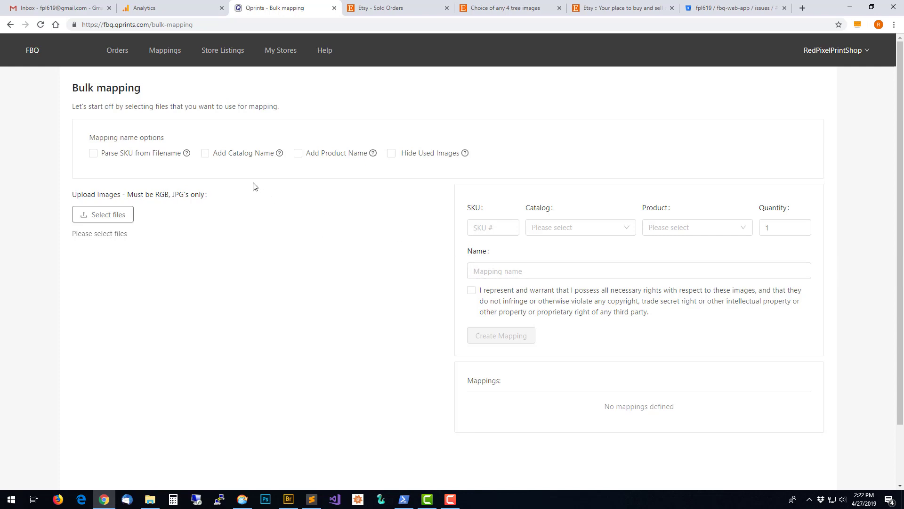
pyautogui.click(225, 54)
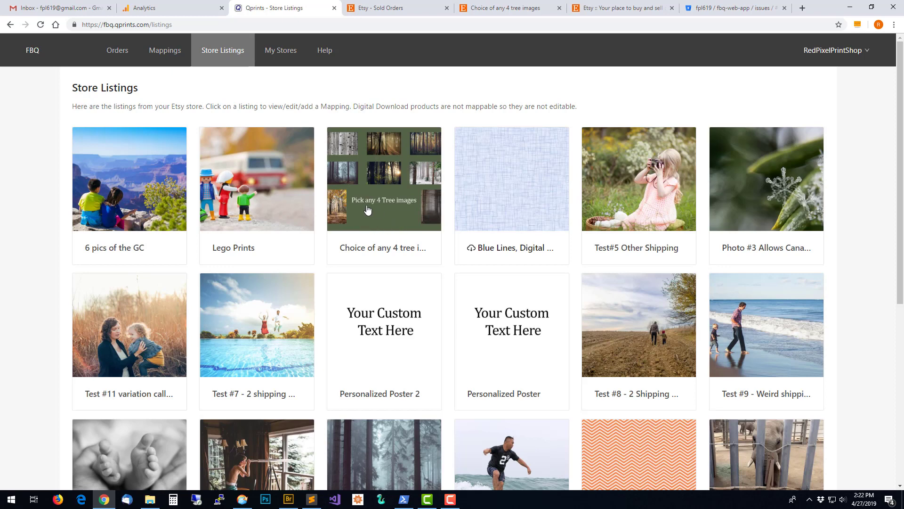
pyautogui.click(118, 50)
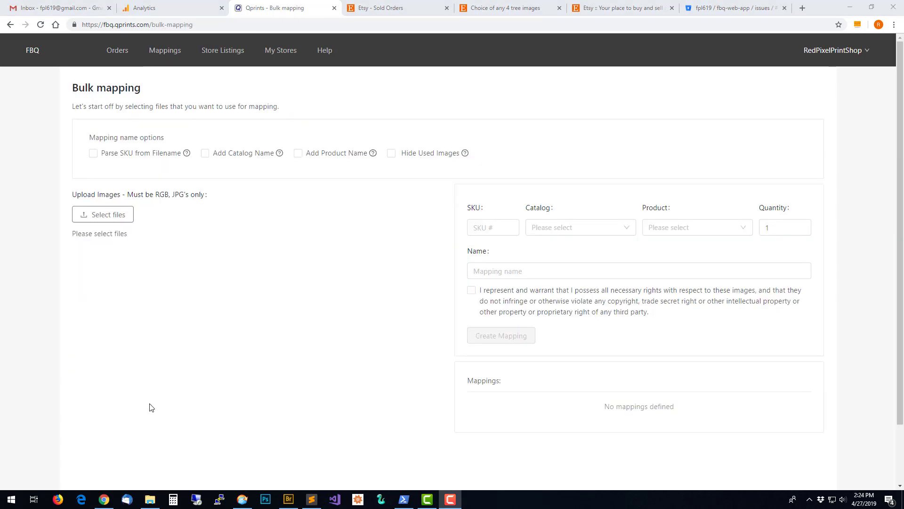
# Step: Upload all 8x10 folder images, babies through telescopes, and enable Parse SKU from Filename
pyautogui.click(97, 215)
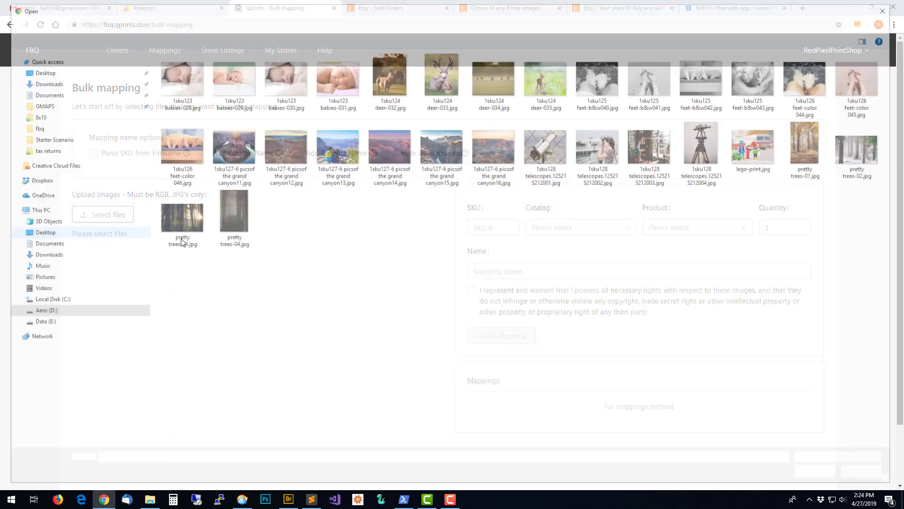
pyautogui.click(180, 84)
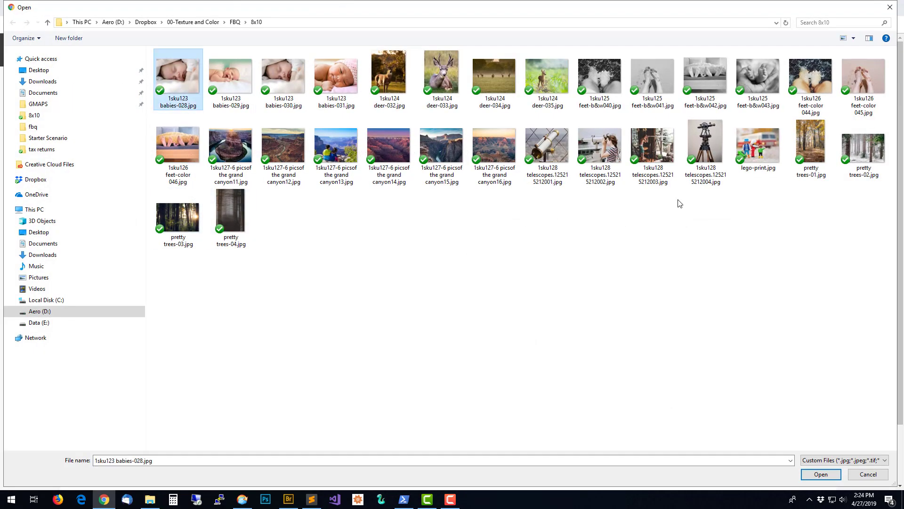
pyautogui.keyDown('shift'); pyautogui.click(710, 153); pyautogui.keyUp('shift')
pyautogui.click(815, 478)
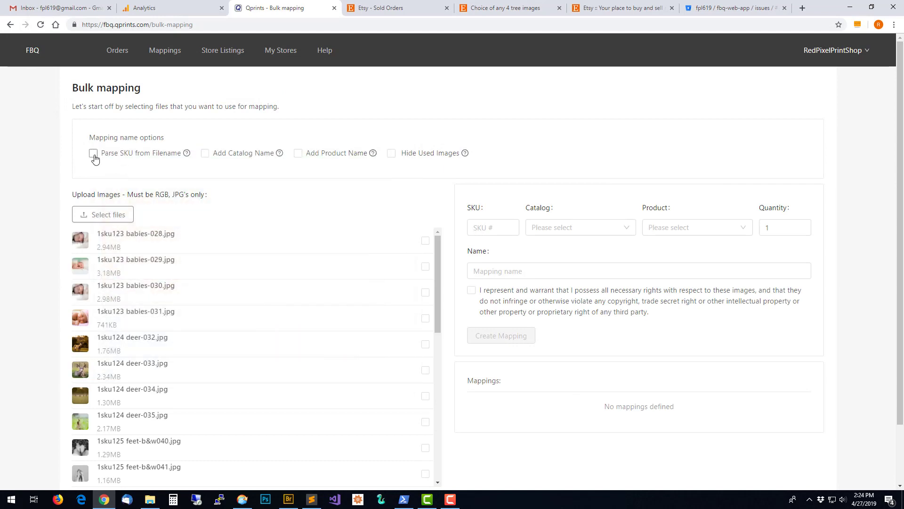
pyautogui.click(93, 153)
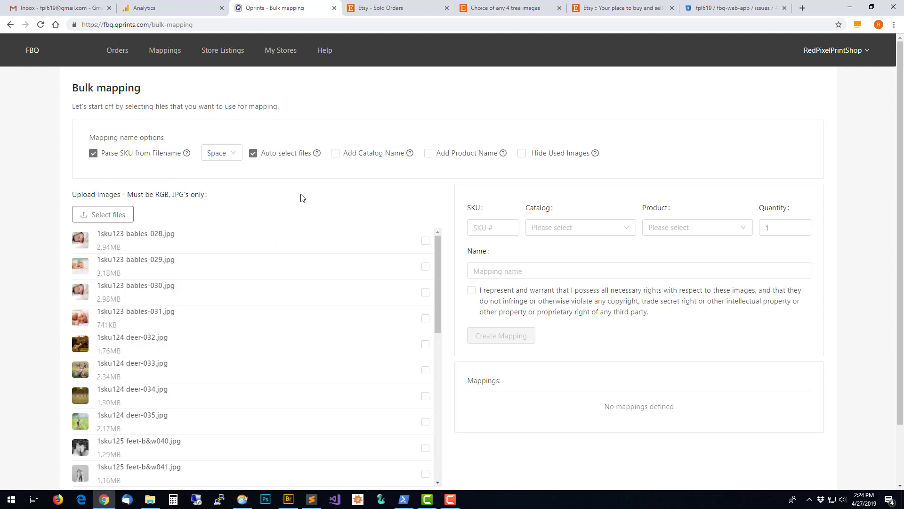
# Step: Turn on Add Catalog Name, Add Product Name and Hide Used Images
pyautogui.click(335, 154)
pyautogui.click(429, 155)
pyautogui.click(521, 154)
# Step: Choose Luster Prints at 8x10 and select the four babies images for SKU 1sku123
pyautogui.click(566, 229)
pyautogui.click(561, 262)
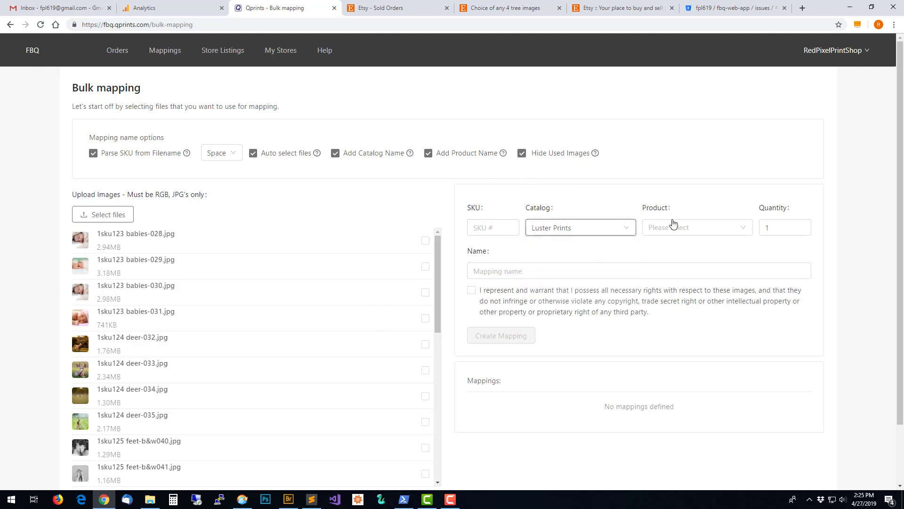
pyautogui.click(672, 226)
pyautogui.click(671, 245)
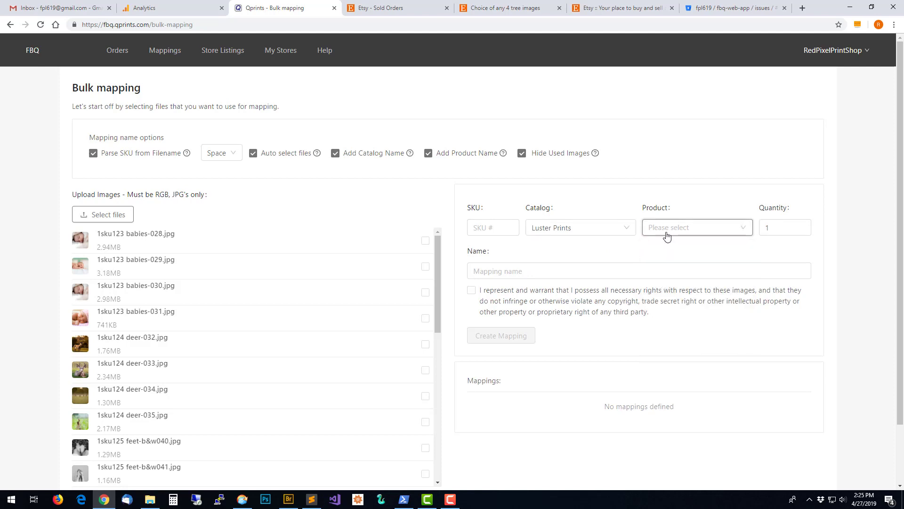
pyautogui.click(667, 236)
pyautogui.click(663, 262)
pyautogui.click(425, 241)
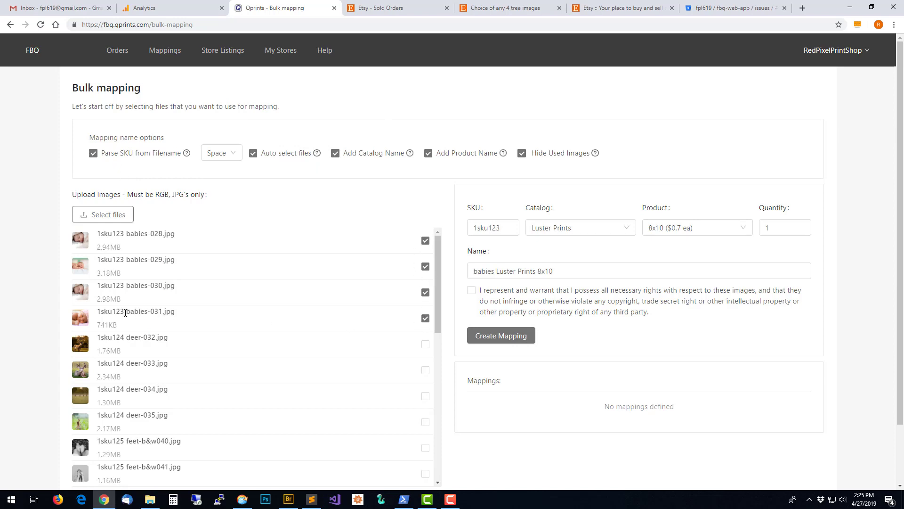
# Step: Confirm image rights and create Luster Prints 8x10 mappings for babies, deer, feet-b&w and feet-color
pyautogui.click(471, 290)
pyautogui.click(500, 335)
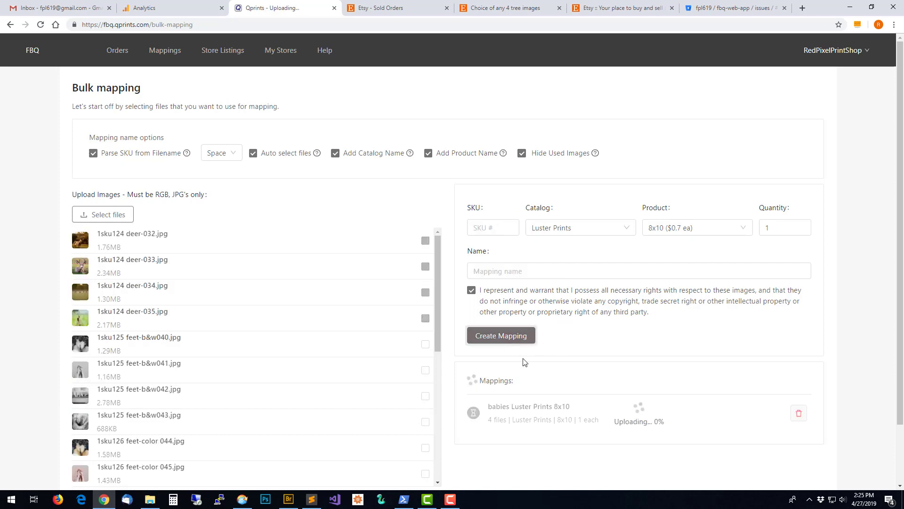
pyautogui.click(426, 241)
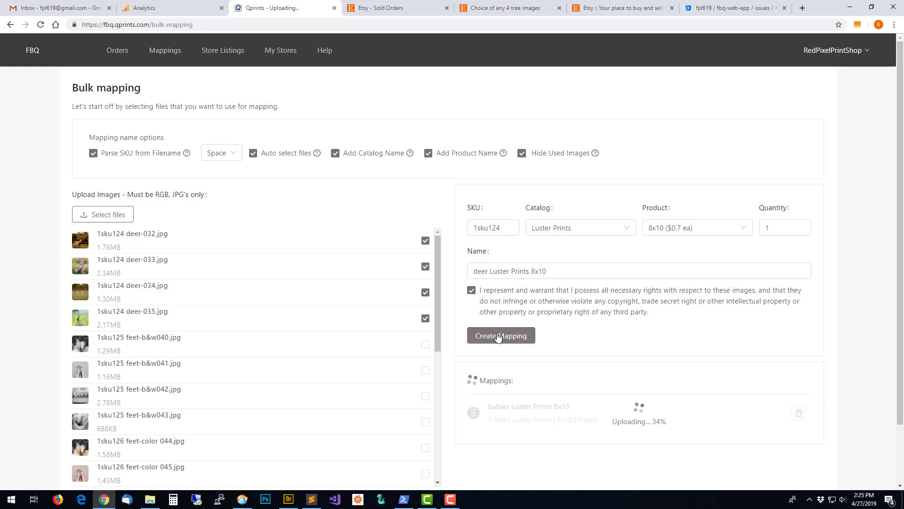
pyautogui.click(498, 336)
pyautogui.click(425, 241)
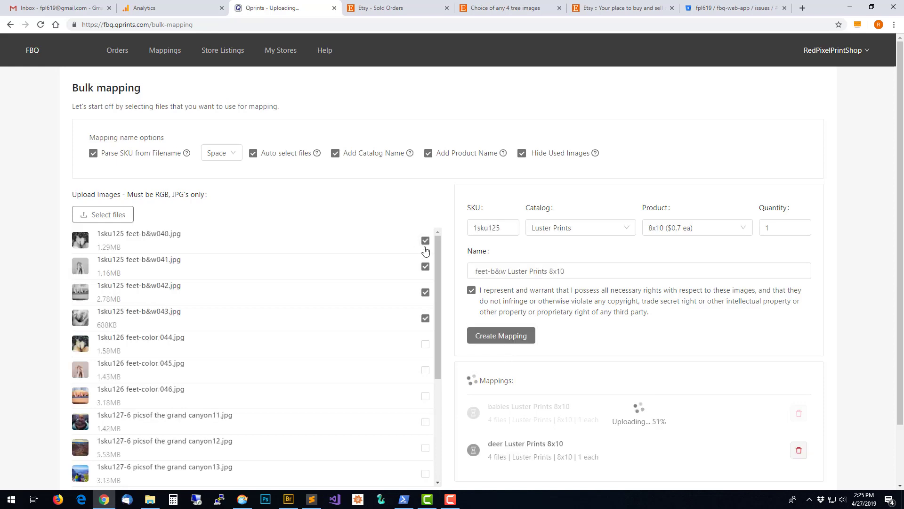
pyautogui.click(499, 338)
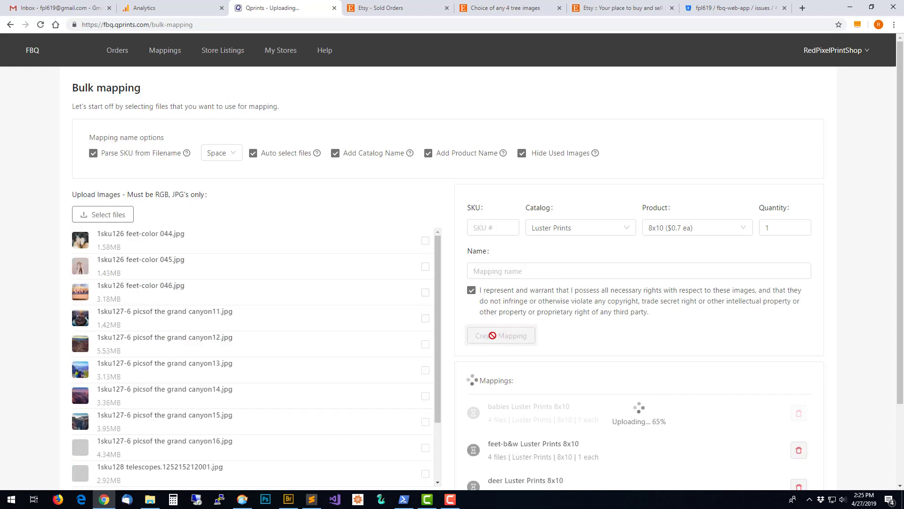
pyautogui.click(424, 241)
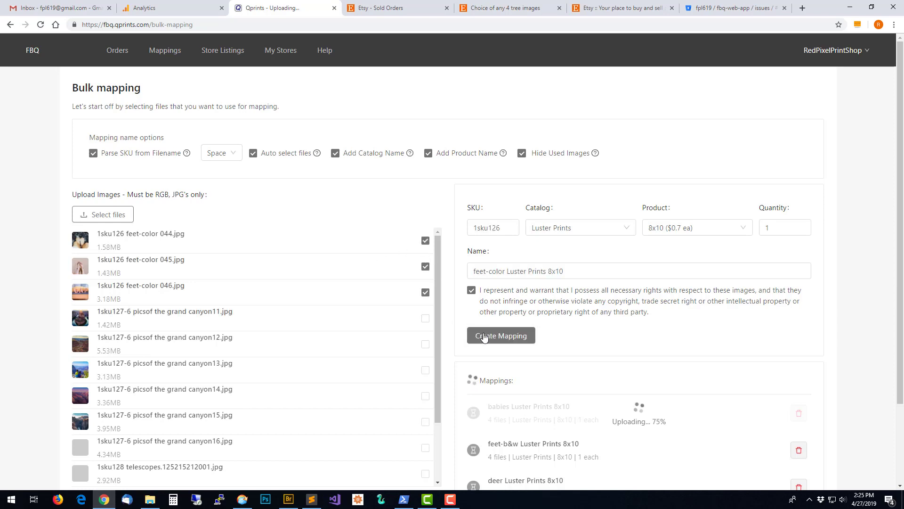
pyautogui.click(487, 335)
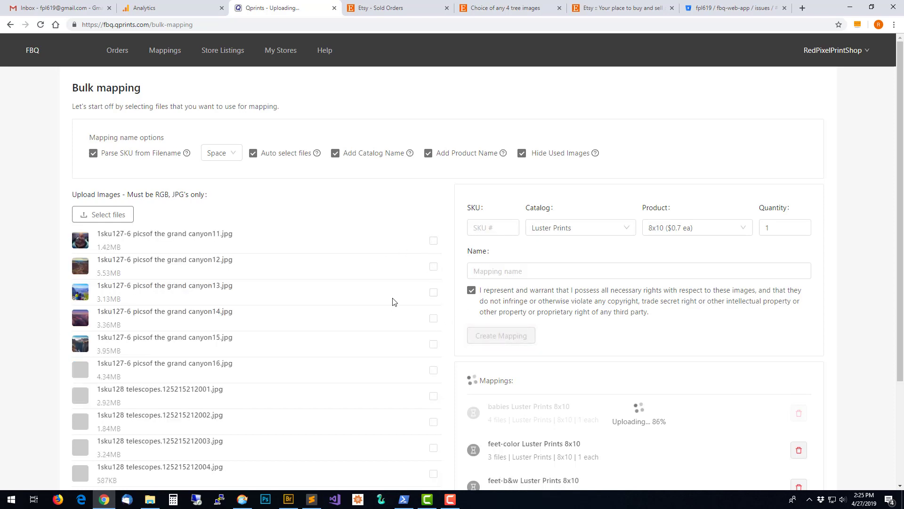
# Step: Create the grand canyon mapping with a Dash separator, then telescopes with Space again
pyautogui.click(221, 153)
pyautogui.click(220, 194)
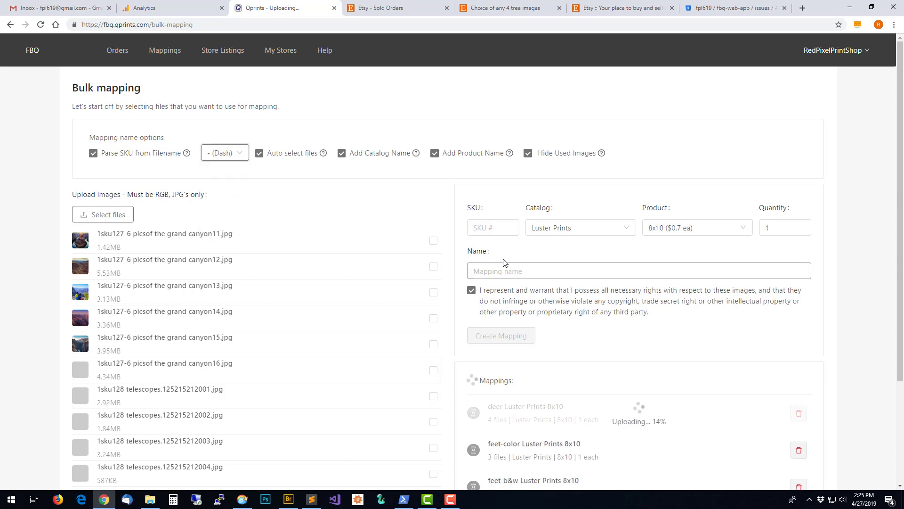
pyautogui.click(434, 240)
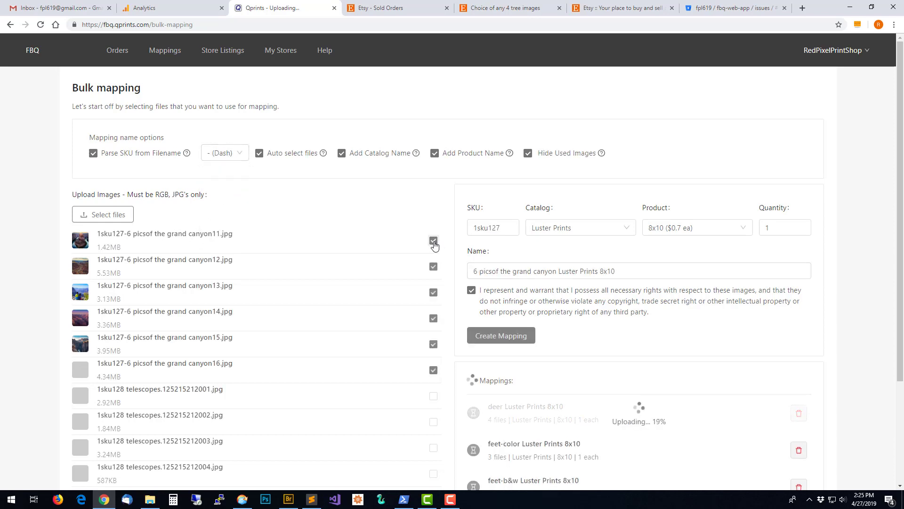
pyautogui.click(508, 335)
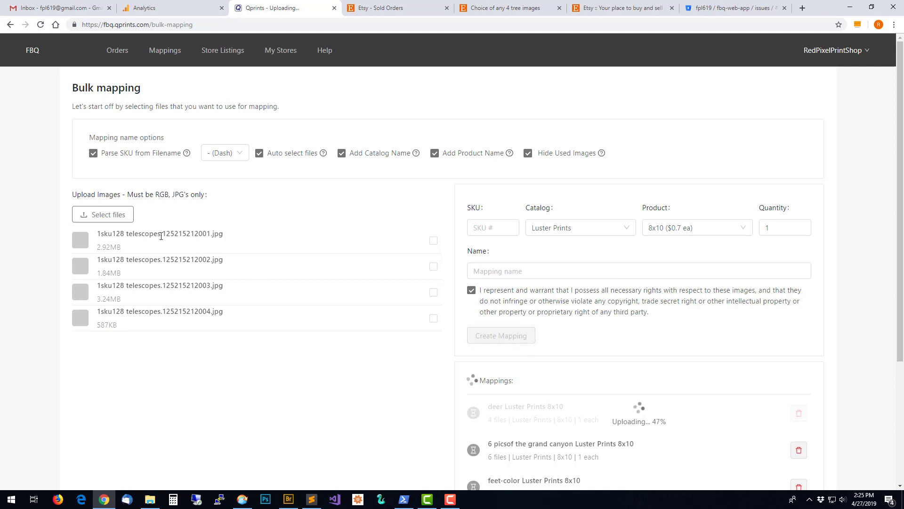
pyautogui.click(222, 156)
pyautogui.click(223, 173)
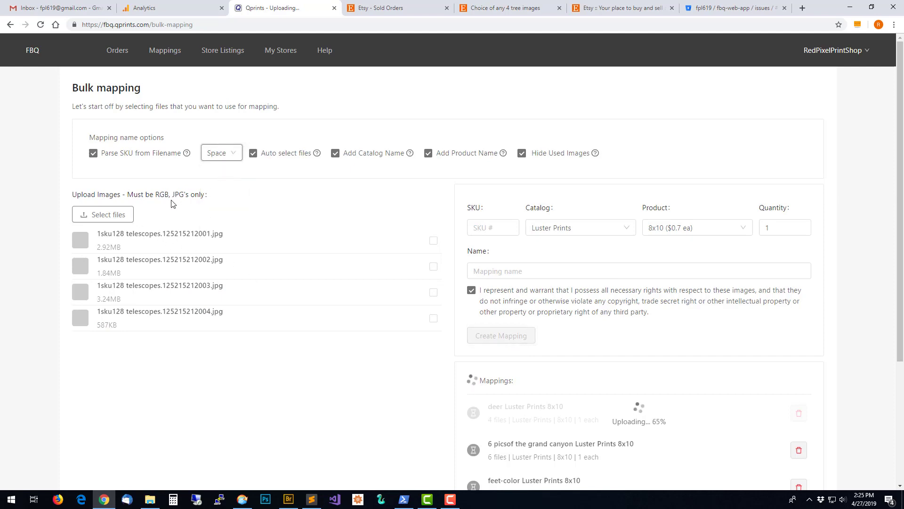
pyautogui.click(434, 241)
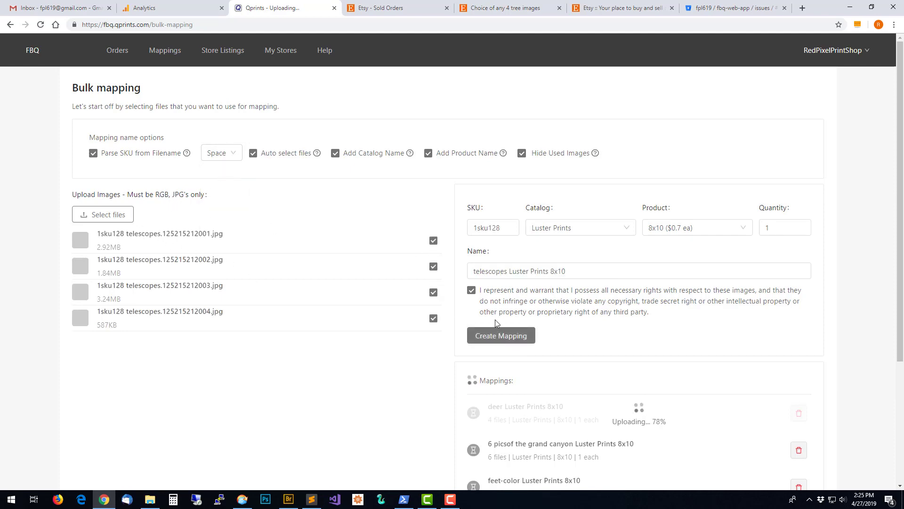
pyautogui.click(504, 337)
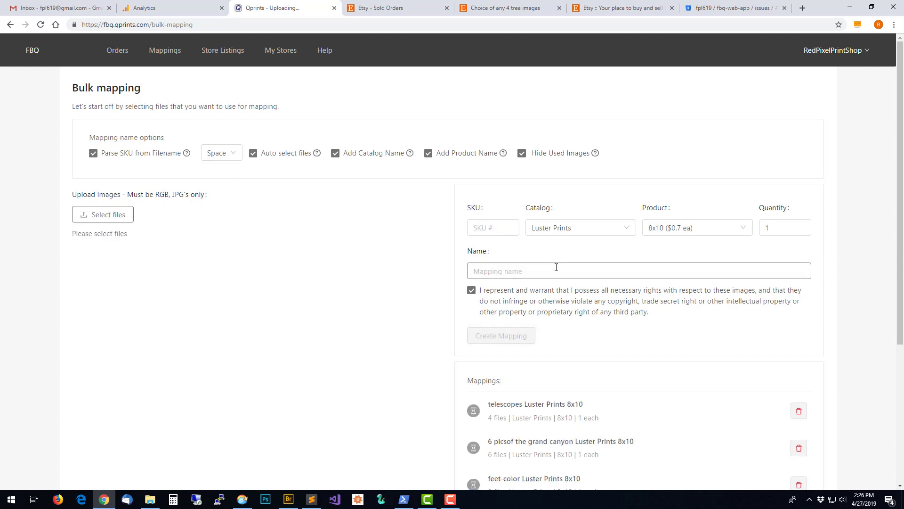
# Step: Scroll the Mappings panel until all six uploads show green checks
pyautogui.scroll(-1, 556, 267)
pyautogui.scroll(-3, 556, 268)
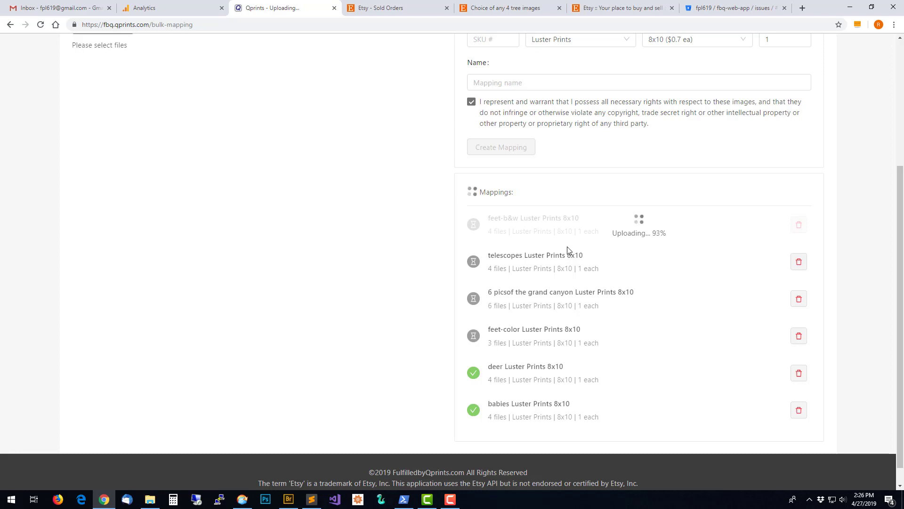
pyautogui.scroll(1, 567, 251)
pyautogui.scroll(3, 568, 251)
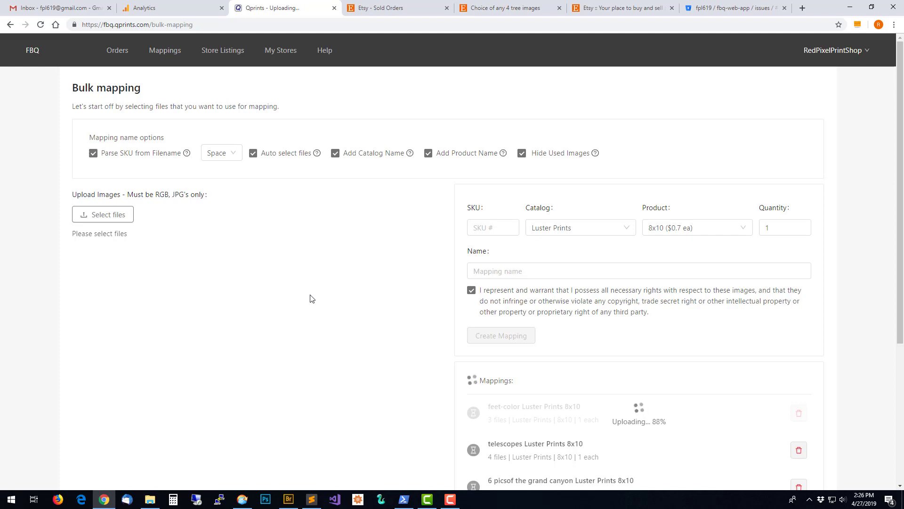
pyautogui.scroll(-3, 535, 324)
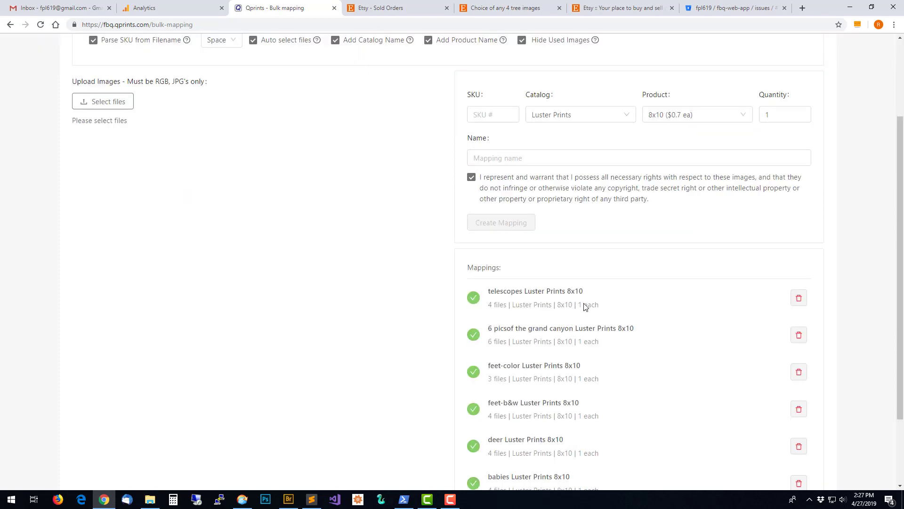
pyautogui.scroll(3, 293, 206)
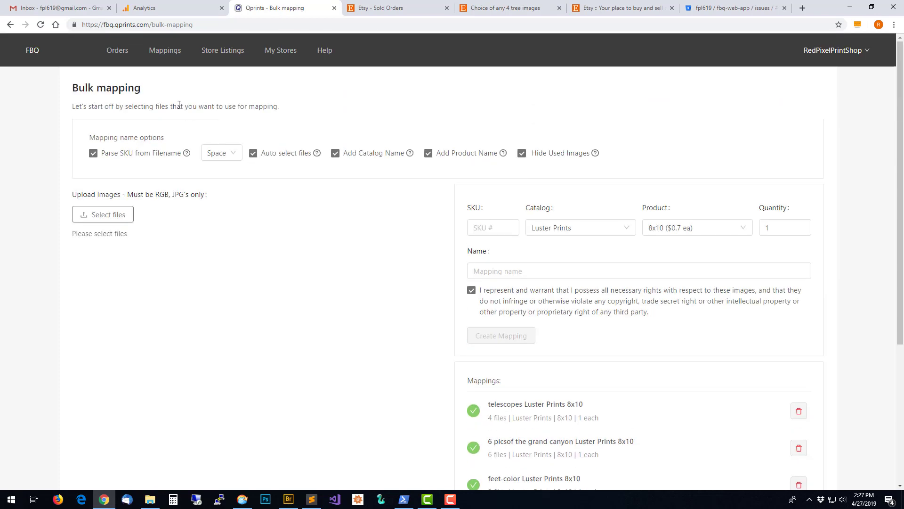
# Step: Browse the full mappings list, including the Lego Prints 8x10 linked listing, then return to New orders
pyautogui.click(165, 51)
pyautogui.scroll(-4, 330, 269)
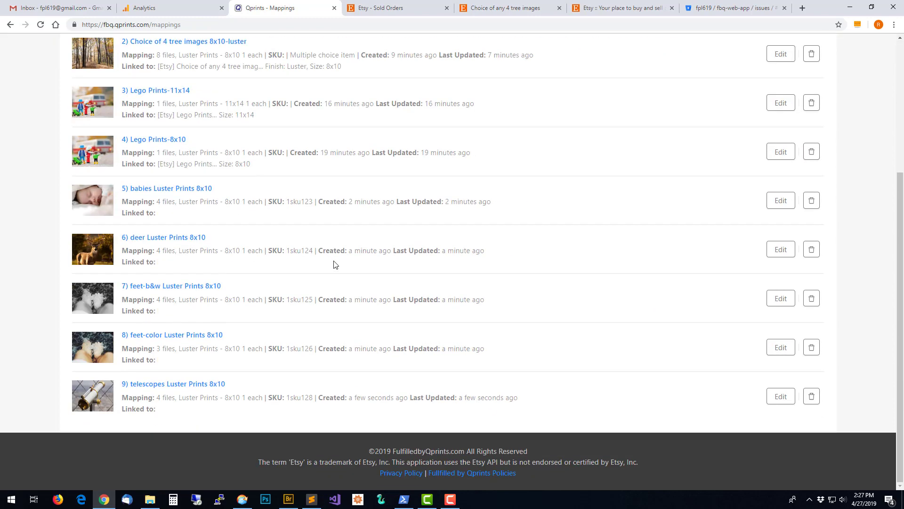
pyautogui.scroll(2, 247, 253)
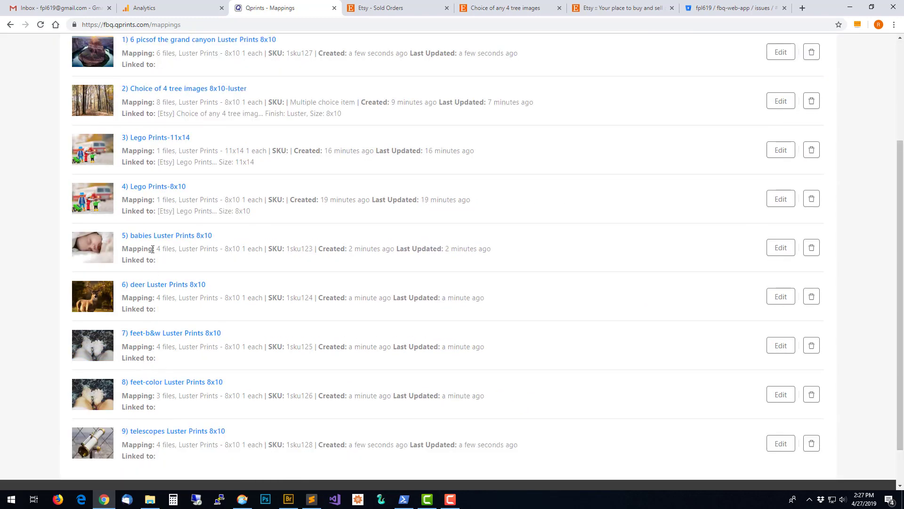
pyautogui.scroll(1, 152, 249)
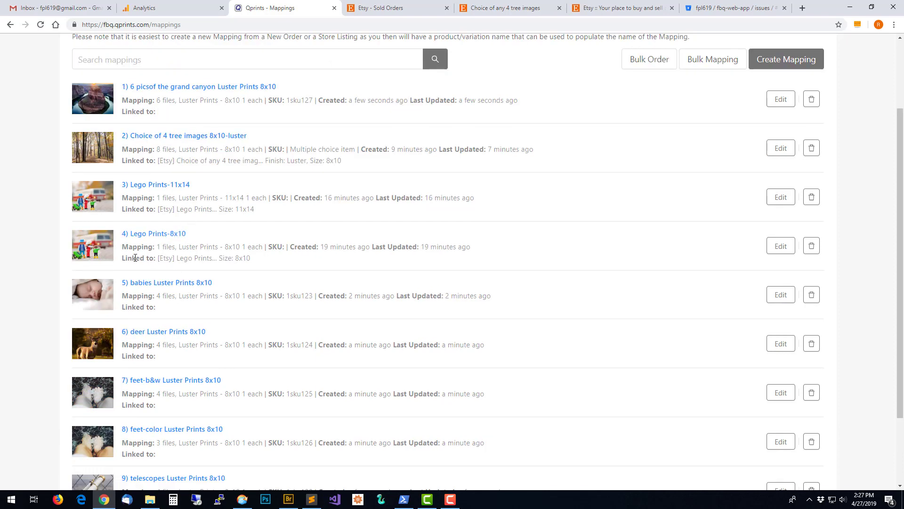
pyautogui.moveTo(135, 258); pyautogui.dragTo(295, 260)
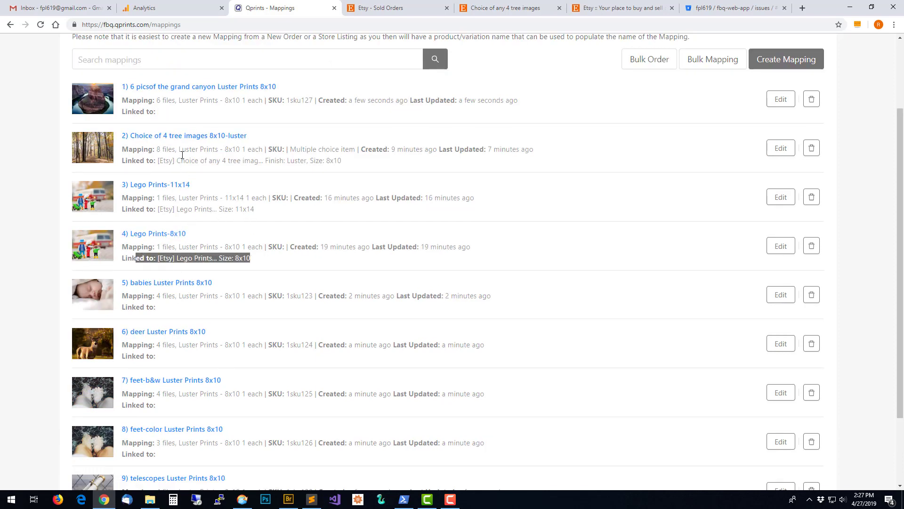
pyautogui.click(156, 112)
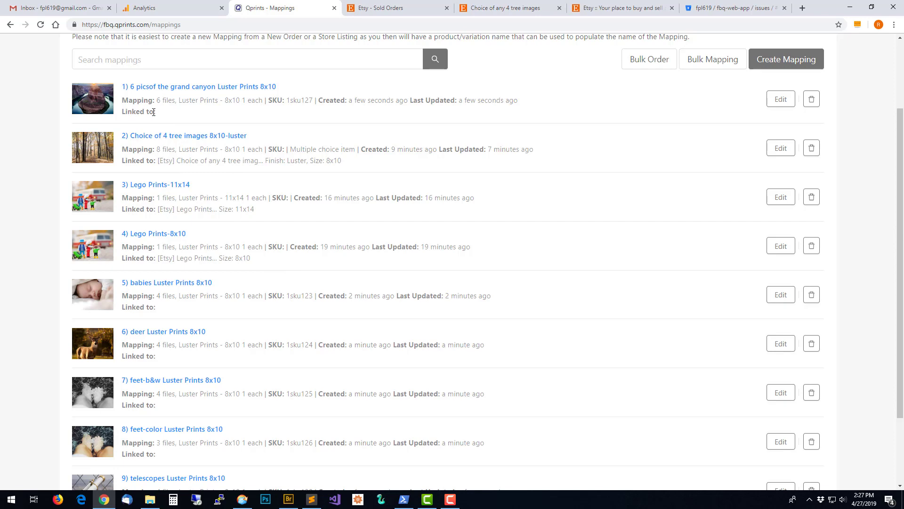
pyautogui.scroll(3, 154, 112)
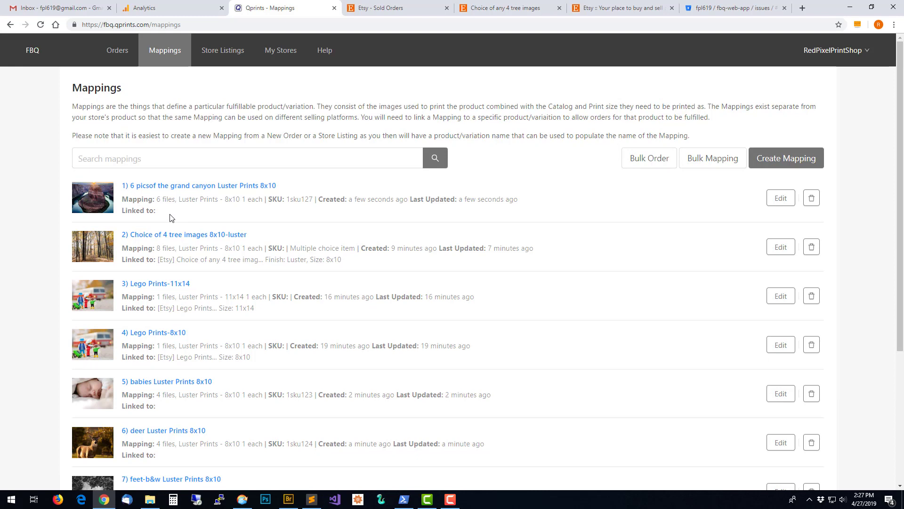
pyautogui.click(118, 52)
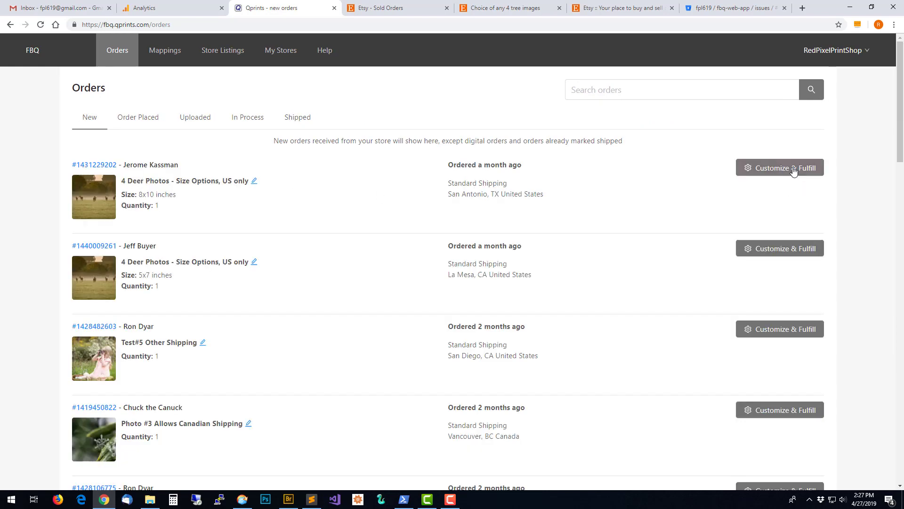
# Step: Submit the first 4 Deer Photos order using the saved deer Luster Prints 8x10 mapping (SKU 1sku124)
pyautogui.click(753, 168)
pyautogui.click(653, 103)
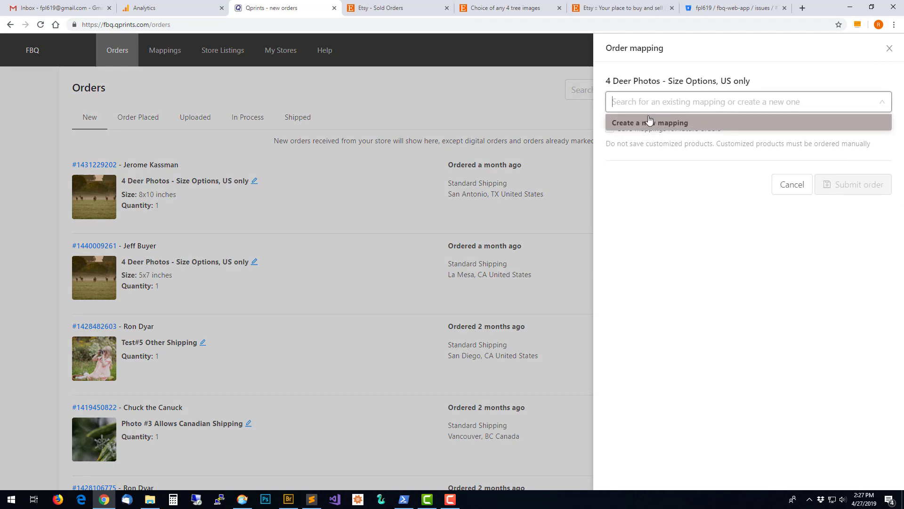
pyautogui.write('deer')
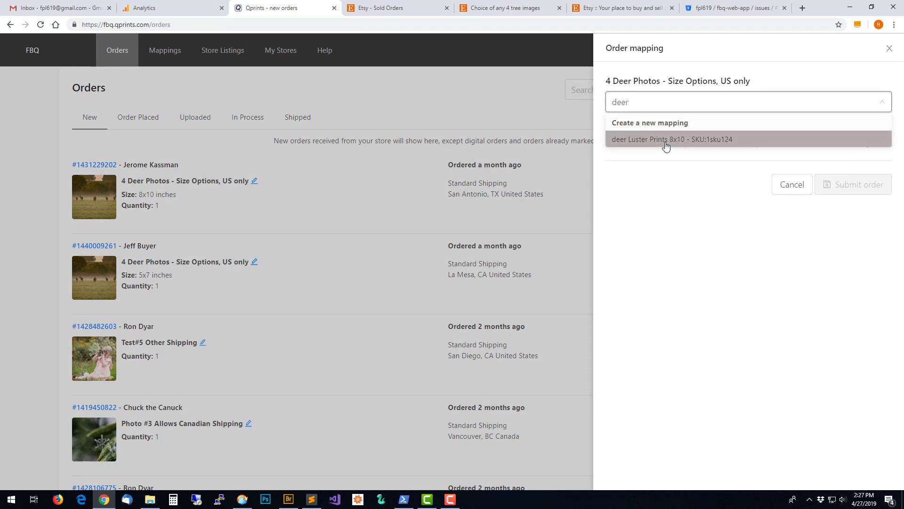
pyautogui.click(665, 139)
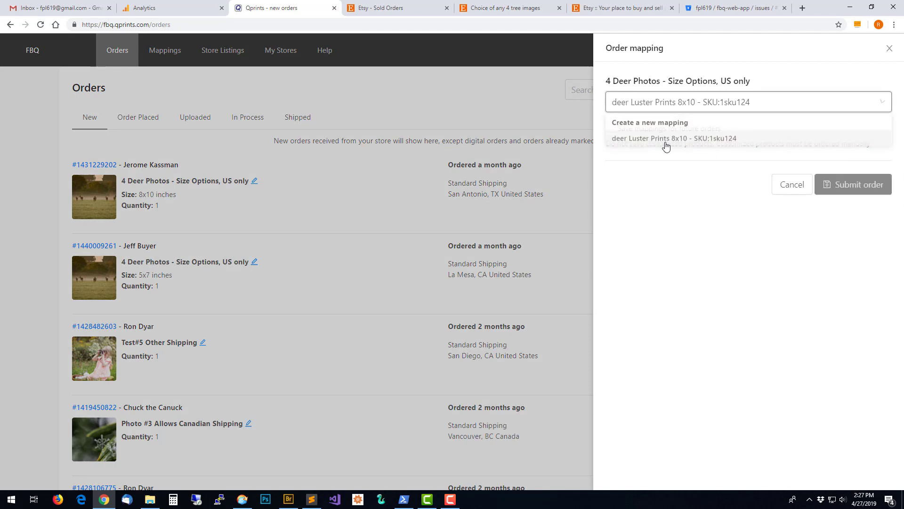
pyautogui.click(610, 131)
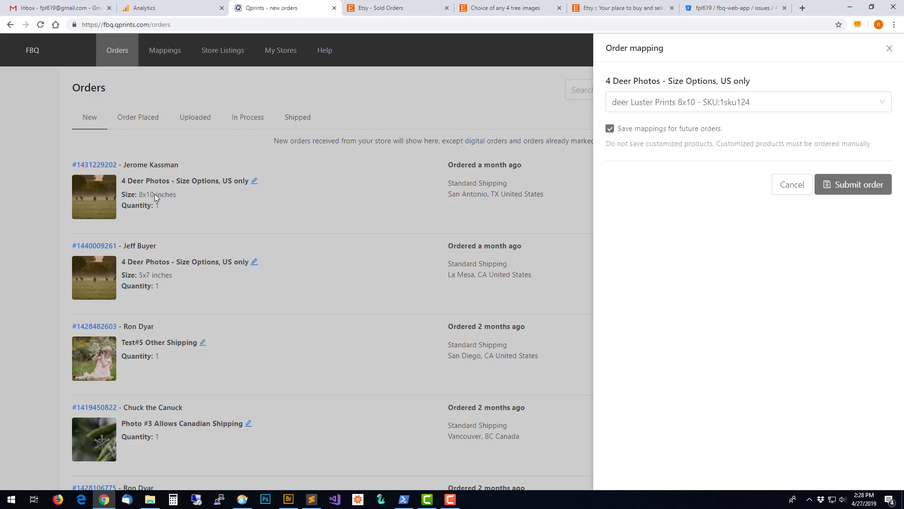
pyautogui.click(851, 185)
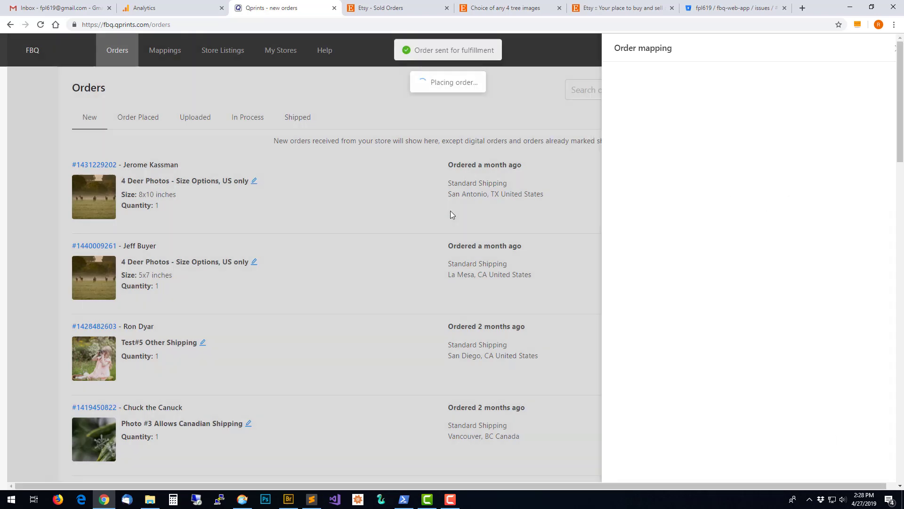
pyautogui.scroll(-10, 304, 247)
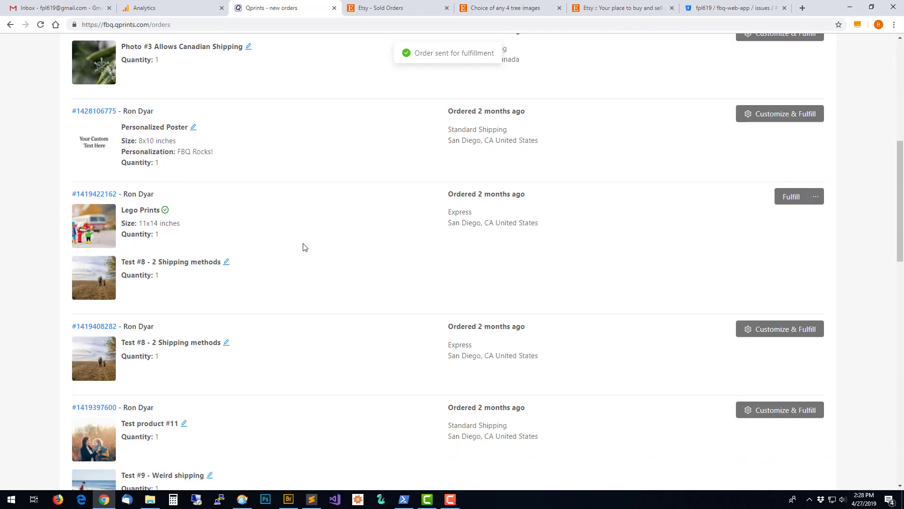
# Step: Send both 8x10 4 Deer Photos orders to the lab for fulfillment
pyautogui.scroll(-7, 304, 247)
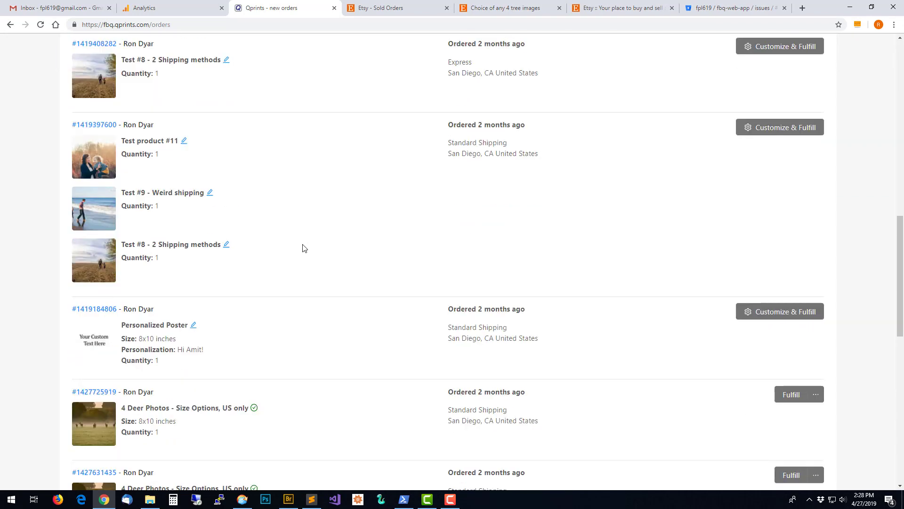
pyautogui.scroll(-2, 303, 247)
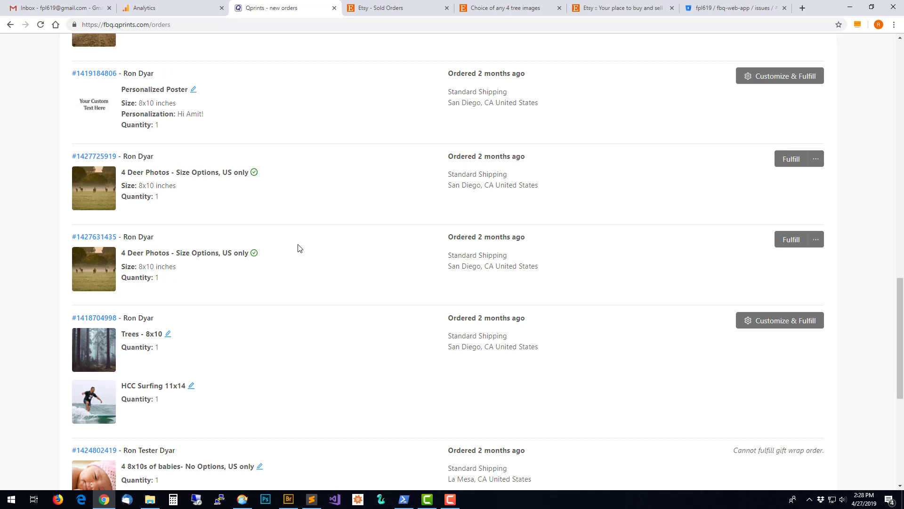
pyautogui.moveTo(254, 174)
pyautogui.click(799, 240)
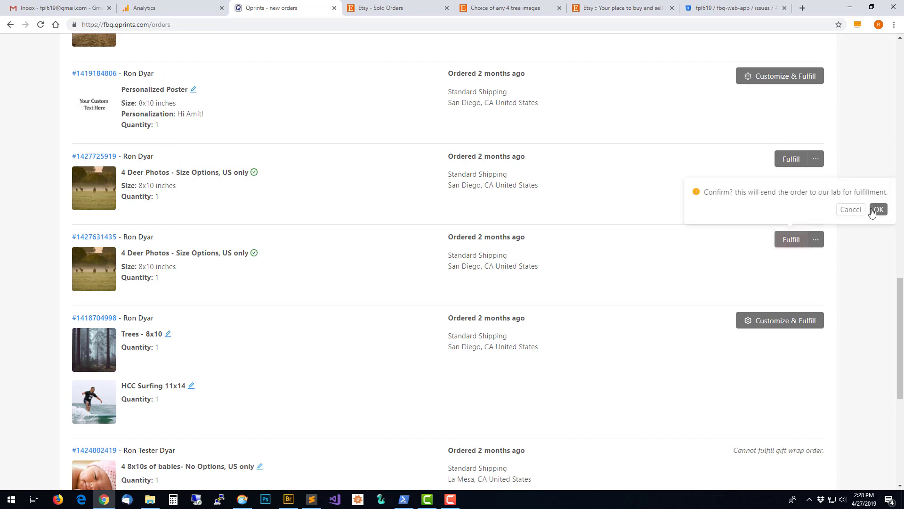
pyautogui.click(878, 209)
pyautogui.click(792, 160)
pyautogui.click(878, 130)
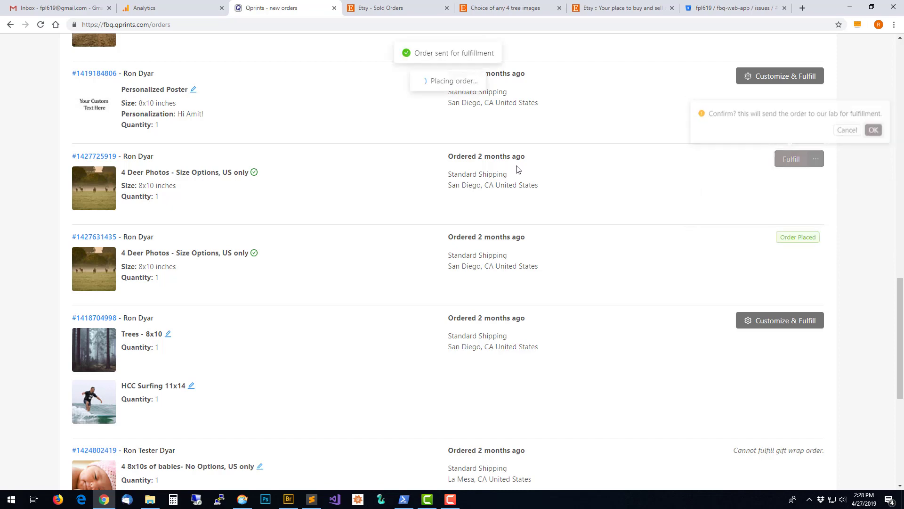
# Step: Look over the remaining orders, then go to the Mappings page
pyautogui.scroll(-2, 170, 267)
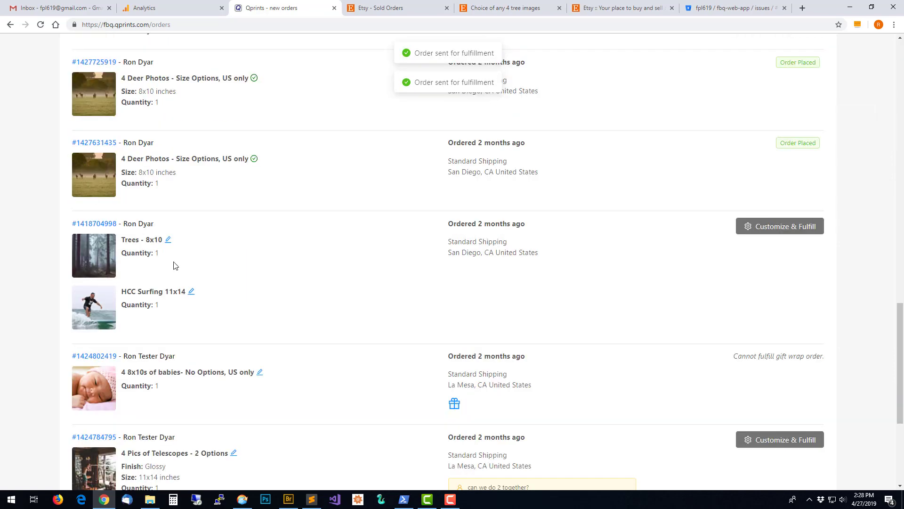
pyautogui.scroll(-5, 174, 265)
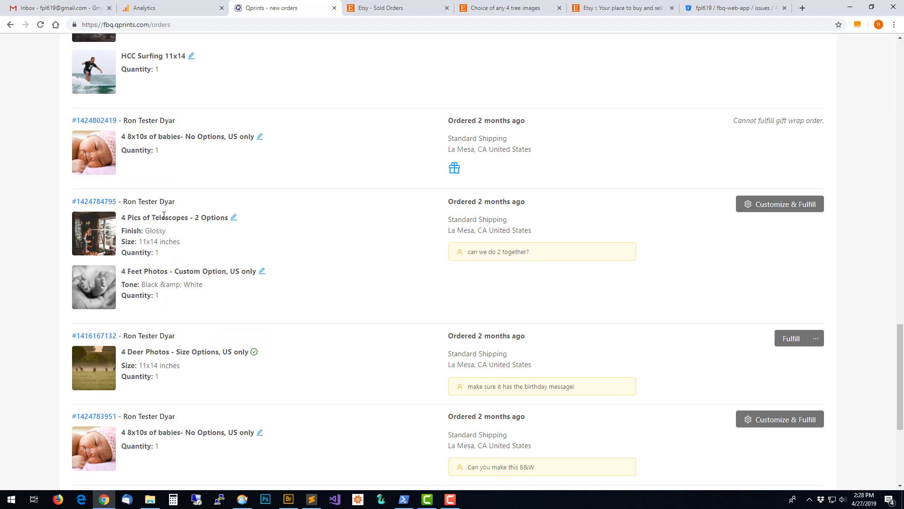
pyautogui.moveTo(146, 231); pyautogui.dragTo(173, 241)
pyautogui.scroll(-2, 185, 240)
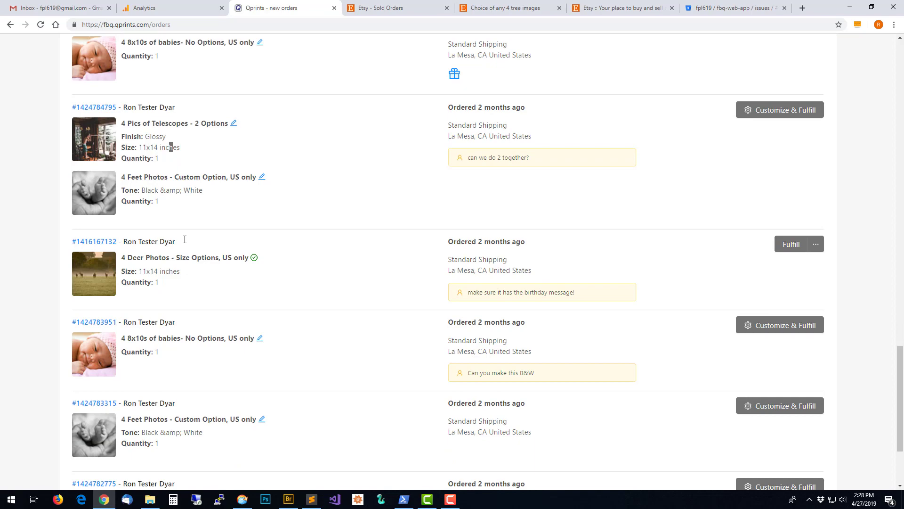
pyautogui.scroll(10, 184, 243)
pyautogui.click(166, 52)
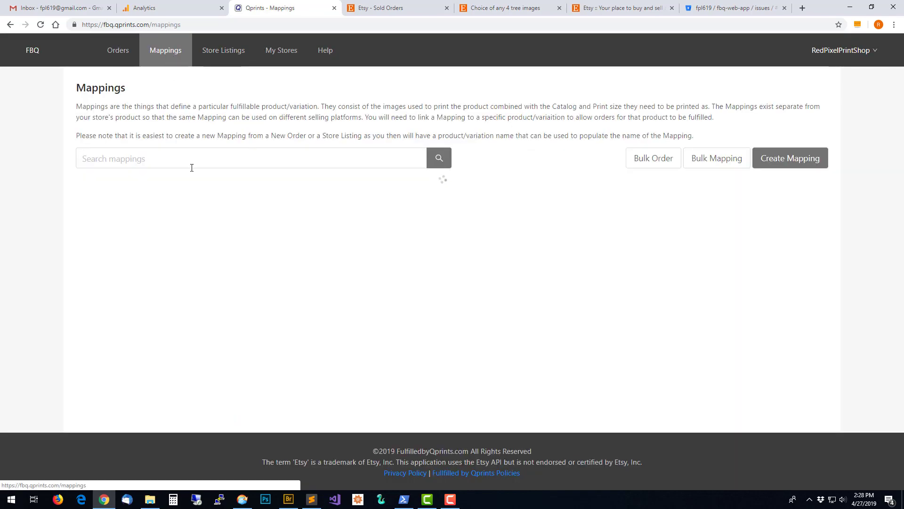
# Step: Review the saved mappings list, then go to the Store Listings page
pyautogui.scroll(-4, 195, 222)
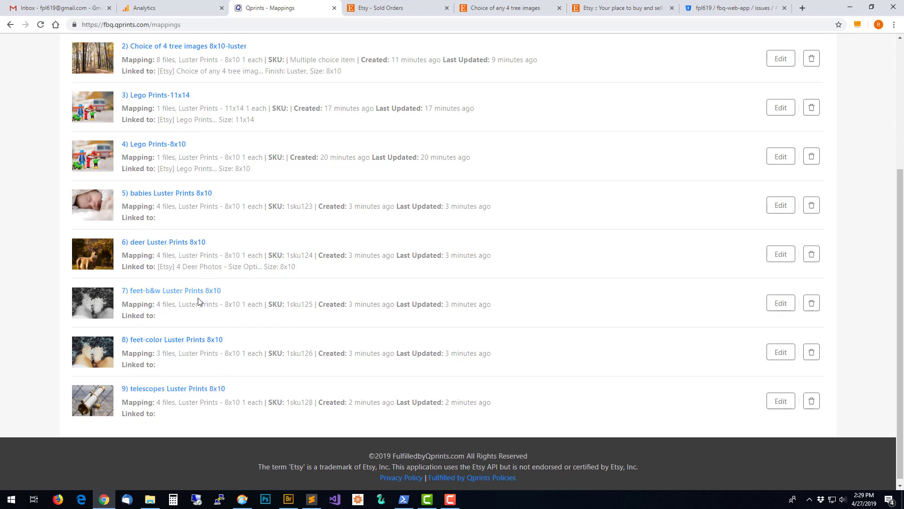
pyautogui.scroll(5, 225, 221)
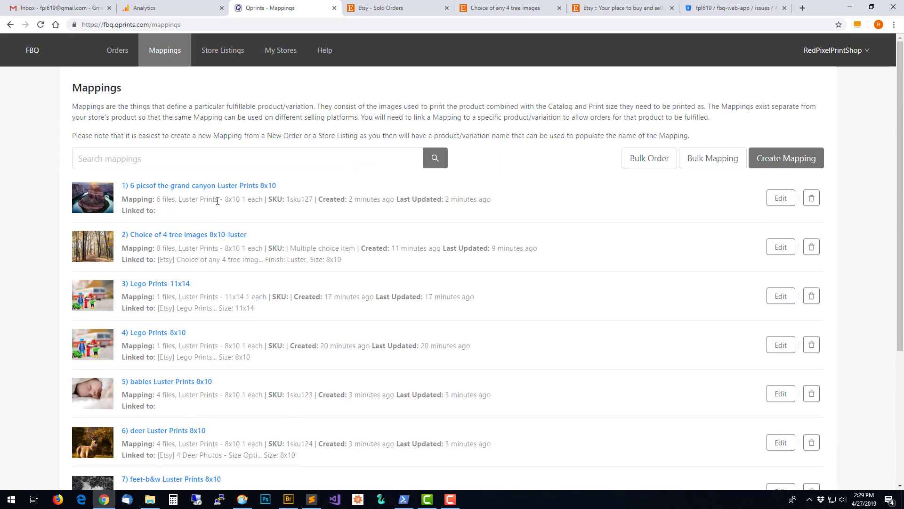
pyautogui.click(224, 52)
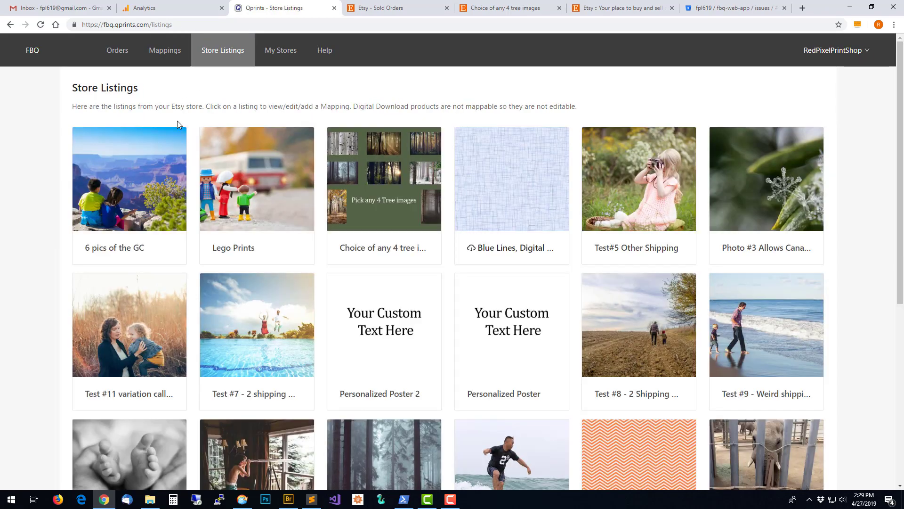
# Step: Assign the telescopes Luster Prints 8x10 mapping to the 4 Pics of Telescopes Luster/Matte 8x10 variation
pyautogui.scroll(-5, 212, 142)
pyautogui.click(245, 158)
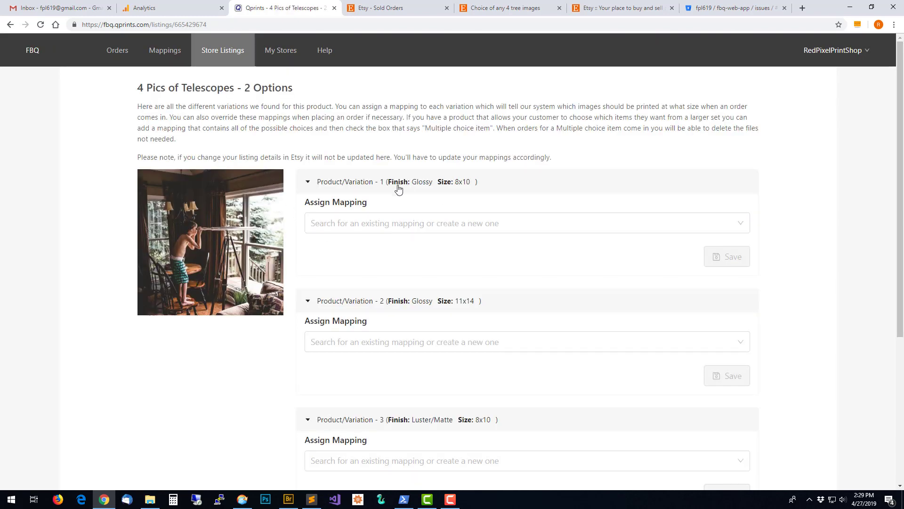
pyautogui.scroll(-4, 476, 231)
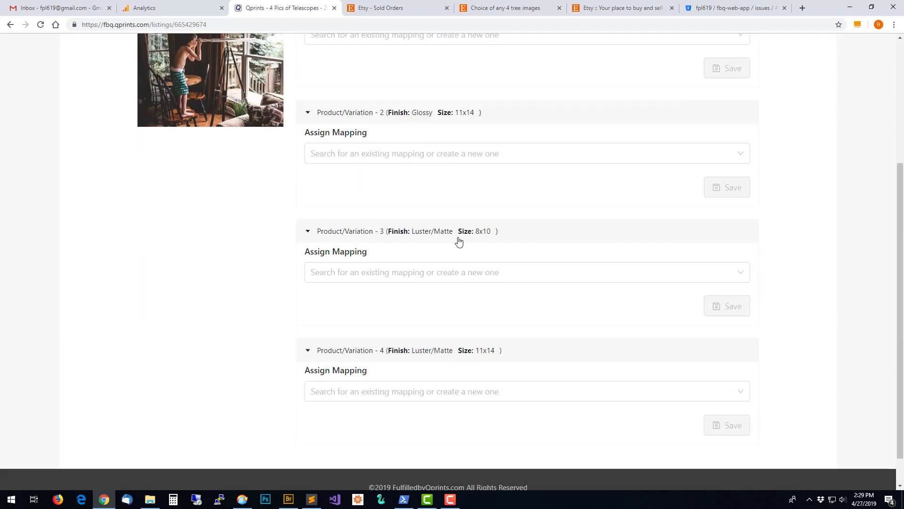
pyautogui.click(430, 279)
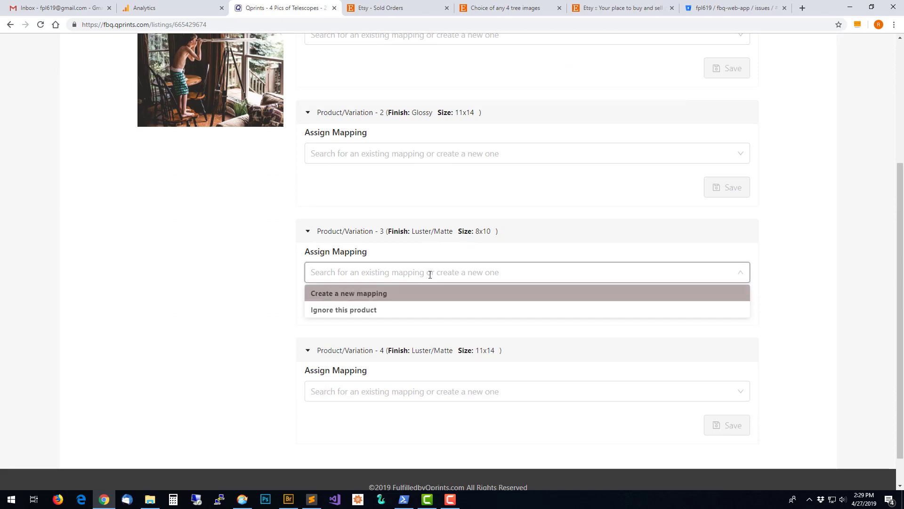
pyautogui.write('tel')
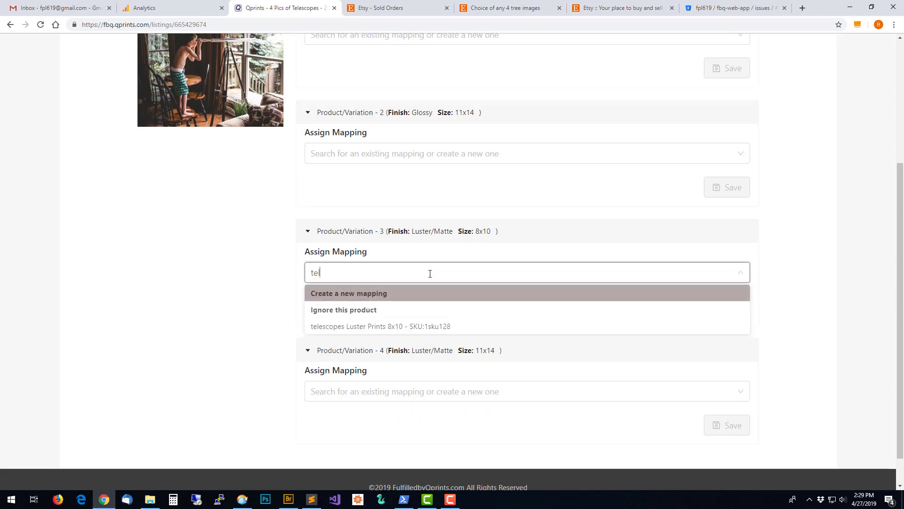
pyautogui.write('es')
pyautogui.click(379, 328)
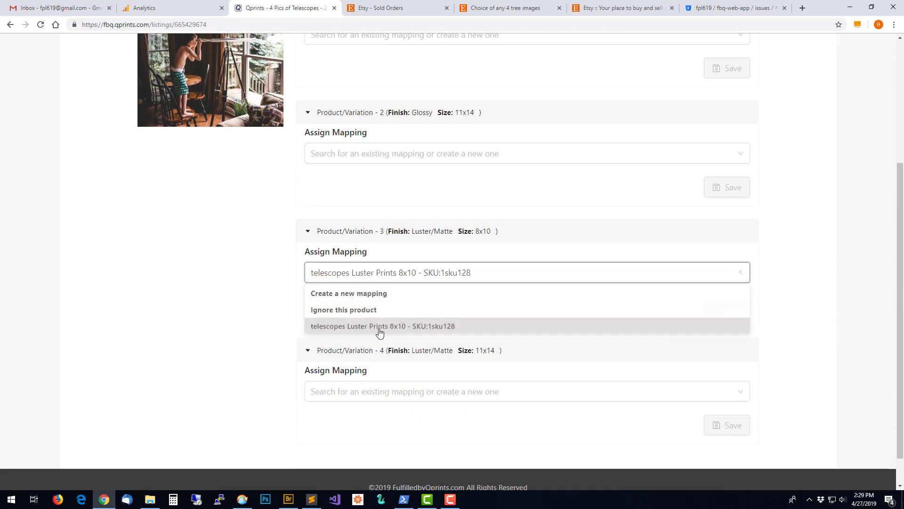
pyautogui.click(727, 307)
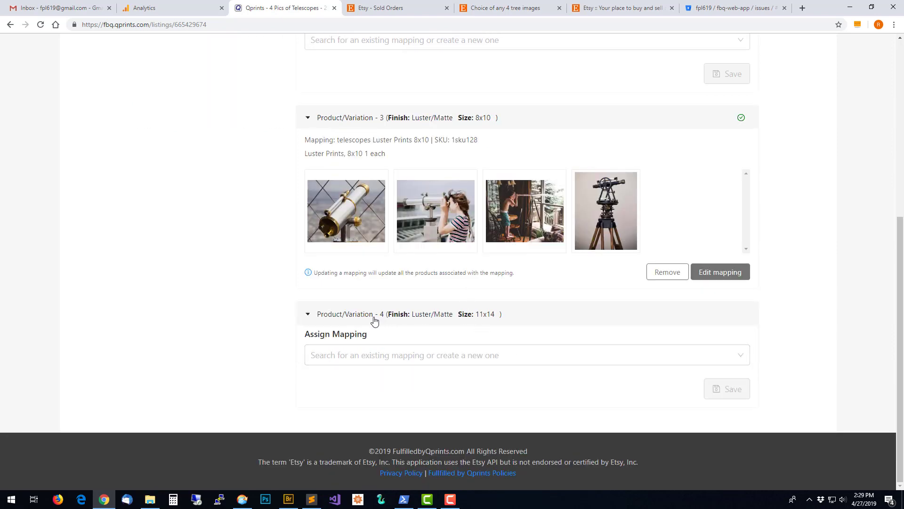
# Step: Start a new mapping for variation 4 named '4 Pics of Telescopes - Luster-11x14'
pyautogui.click(442, 358)
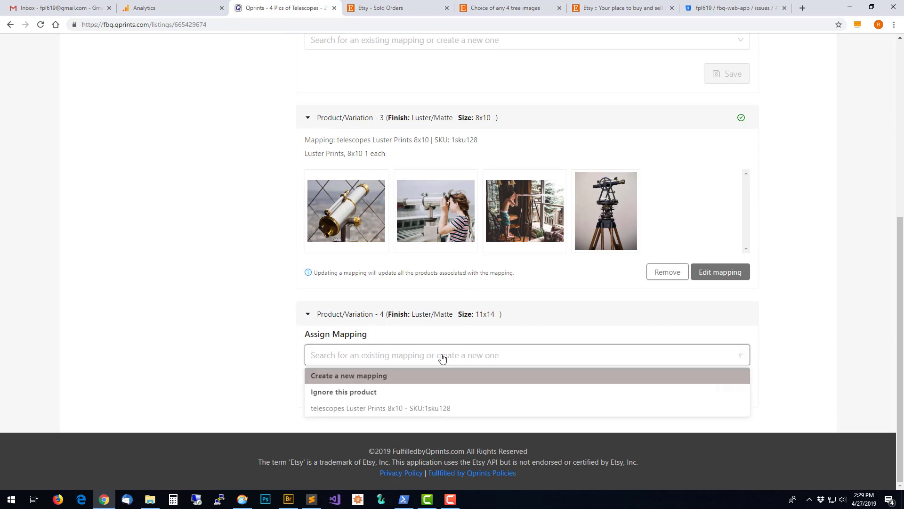
pyautogui.click(340, 375)
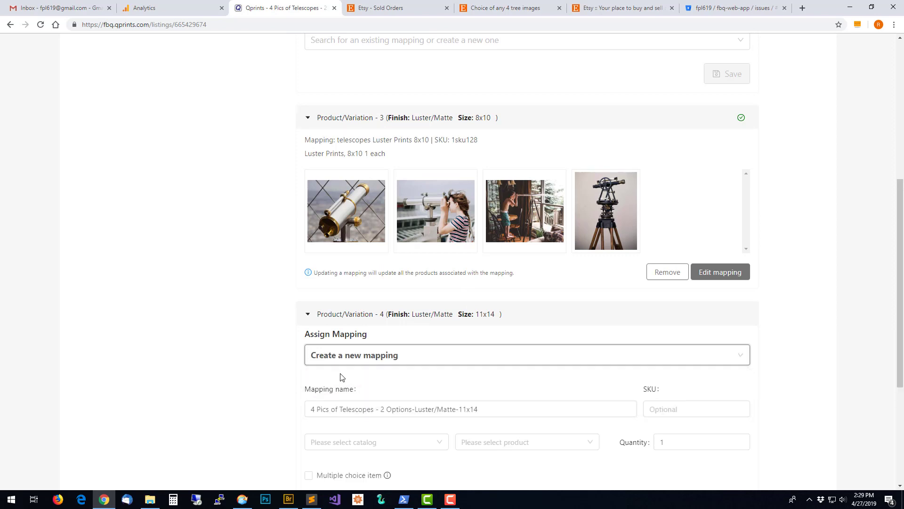
pyautogui.scroll(-2, 359, 401)
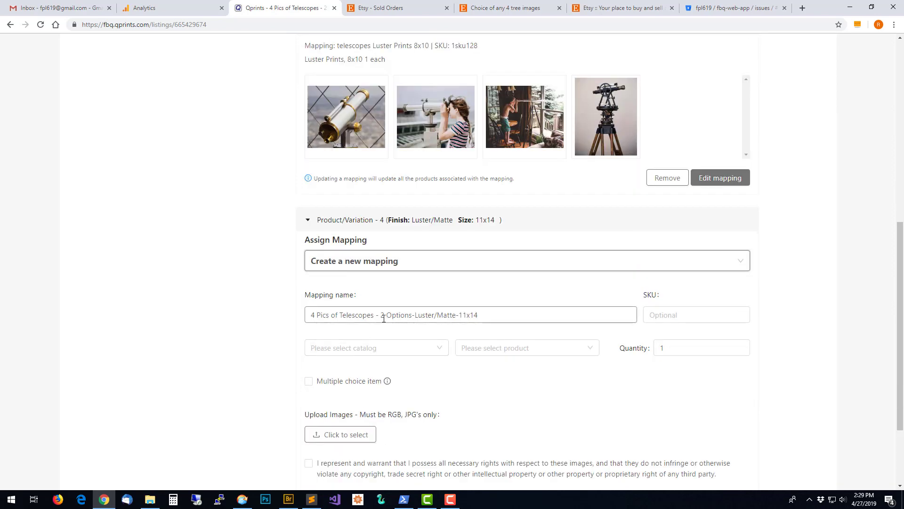
pyautogui.moveTo(382, 315); pyautogui.dragTo(410, 316)
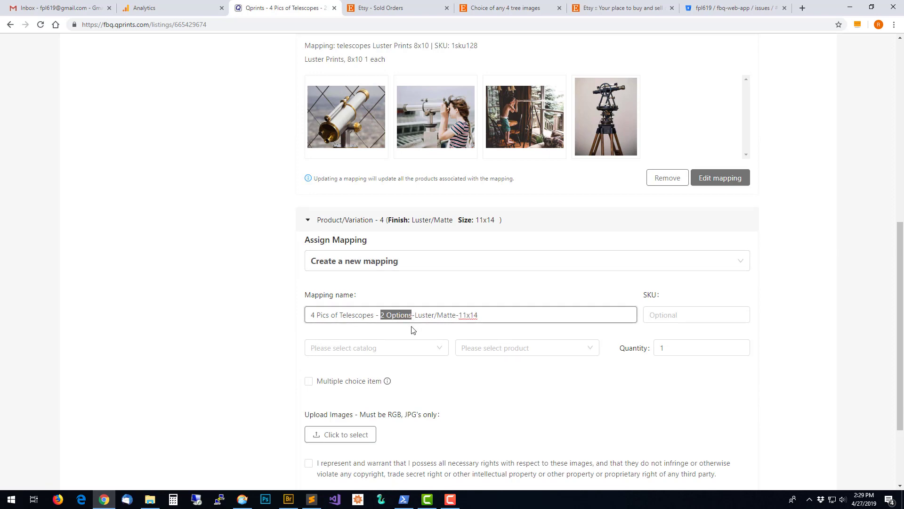
pyautogui.press('Delete')
pyautogui.press('Delete')
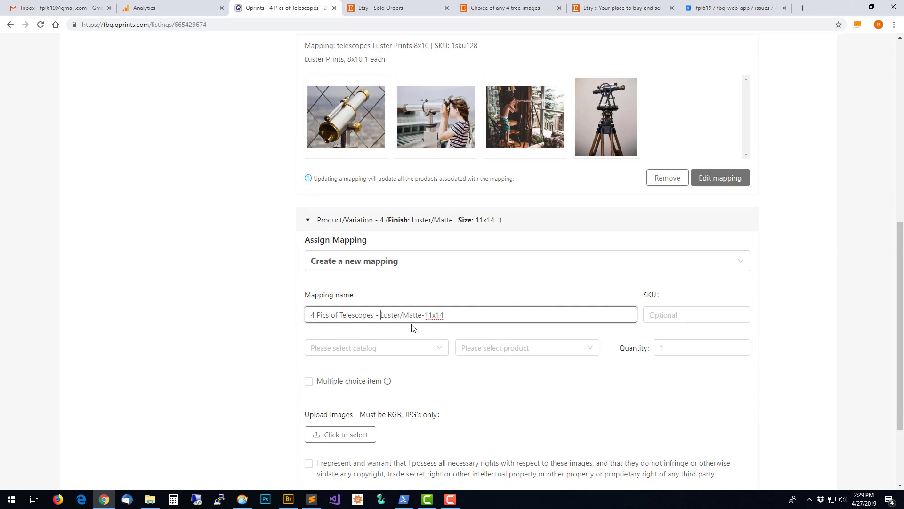
pyautogui.moveTo(401, 316); pyautogui.dragTo(416, 316)
pyautogui.press('Delete')
# Step: Set the new mapping to the Luster Prints catalog at 11x14 and bring up the image picker
pyautogui.click(387, 350)
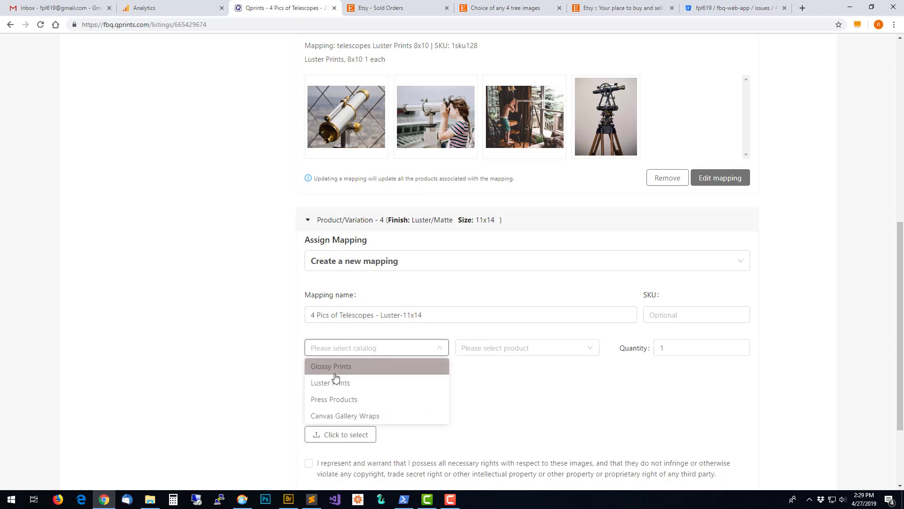
pyautogui.click(330, 381)
pyautogui.click(527, 348)
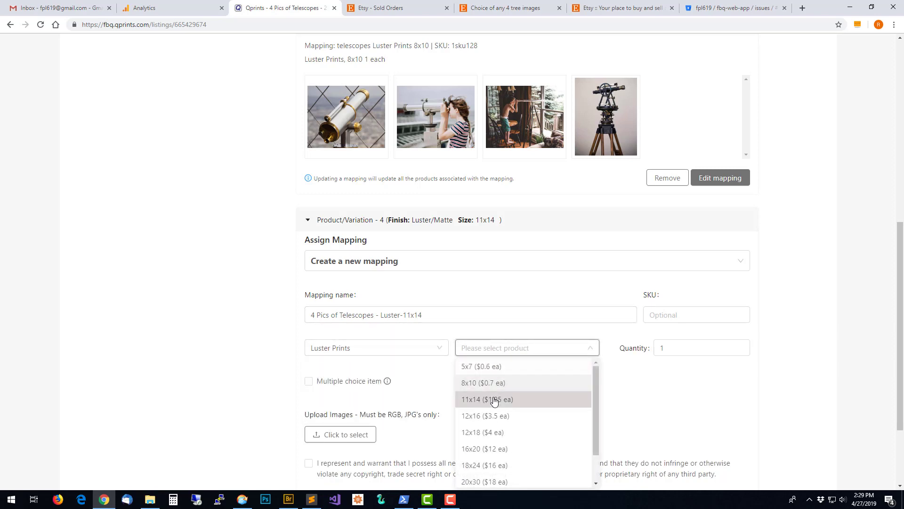
pyautogui.click(518, 397)
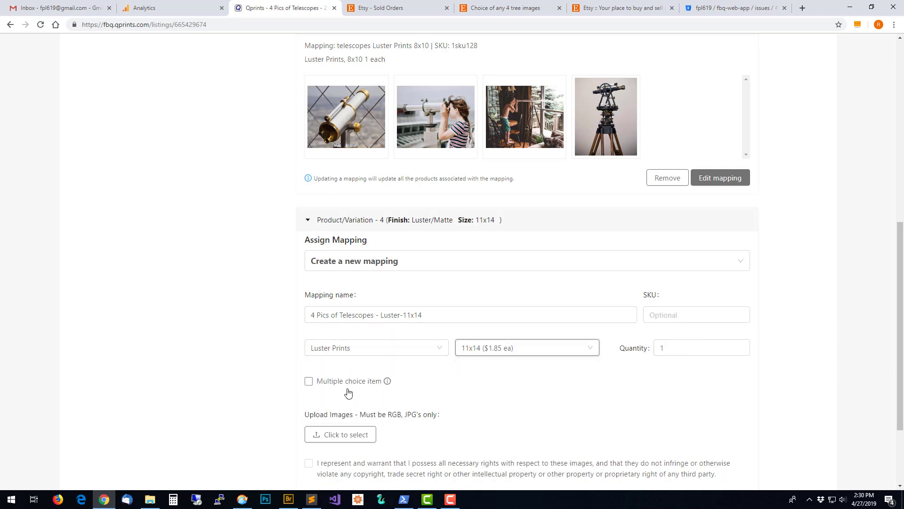
pyautogui.click(326, 434)
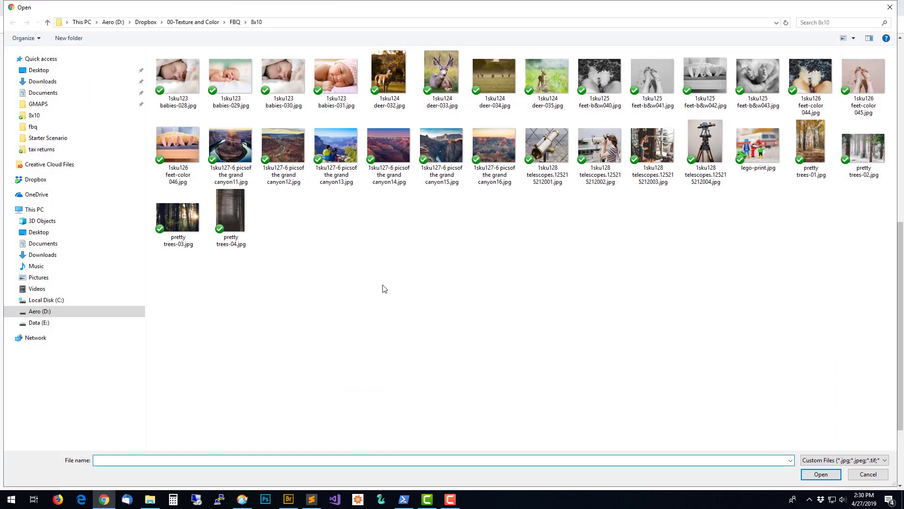
# Step: Attach telescopes-01 to 04 from FBQ > 11x14, affirm image rights, and save the mapping
pyautogui.click(235, 23)
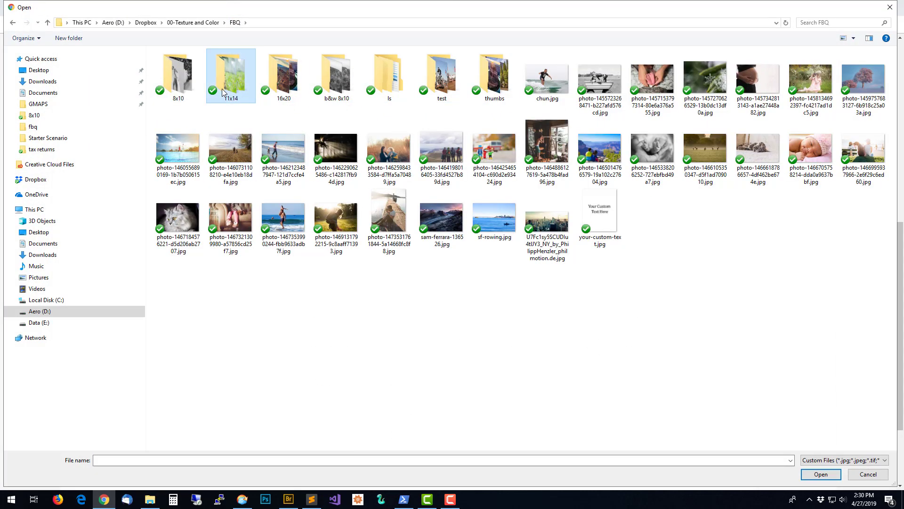
pyautogui.doubleClick(225, 90)
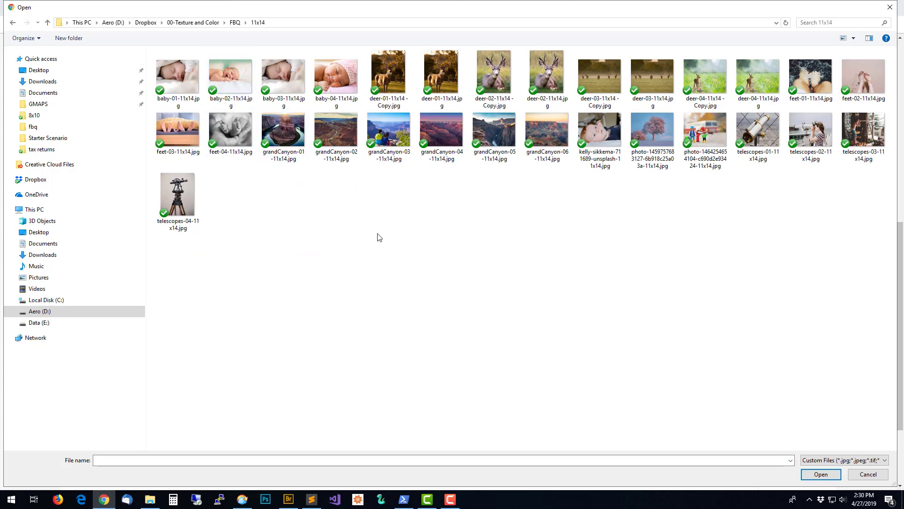
pyautogui.click(763, 160)
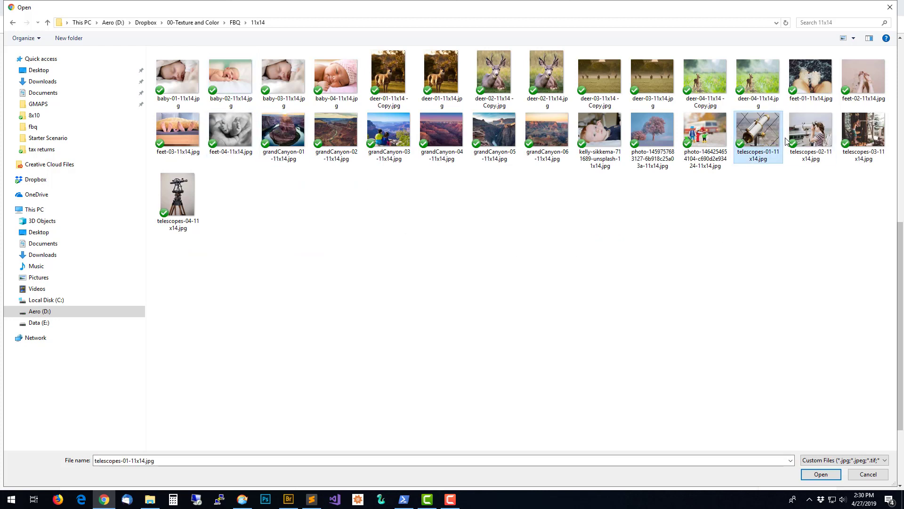
pyautogui.keyDown('shift'); pyautogui.click(179, 203); pyautogui.keyUp('shift')
pyautogui.click(820, 474)
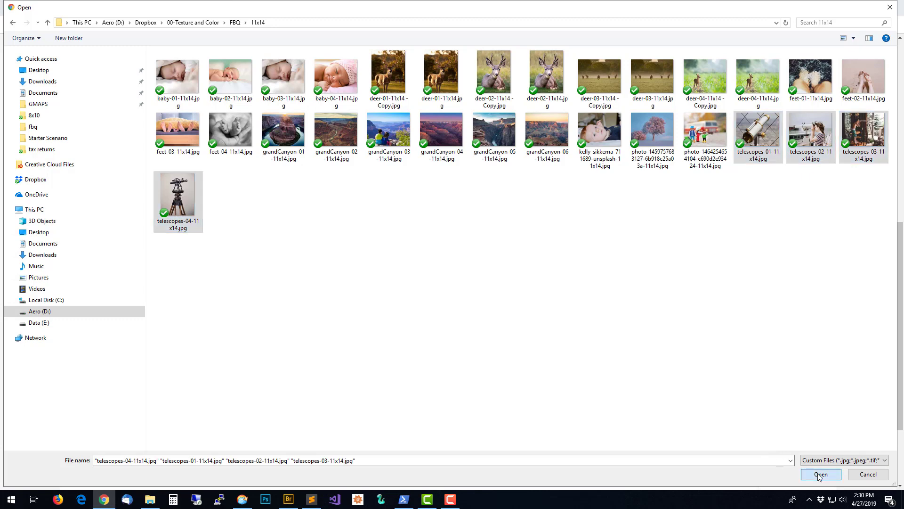
pyautogui.scroll(-5, 256, 254)
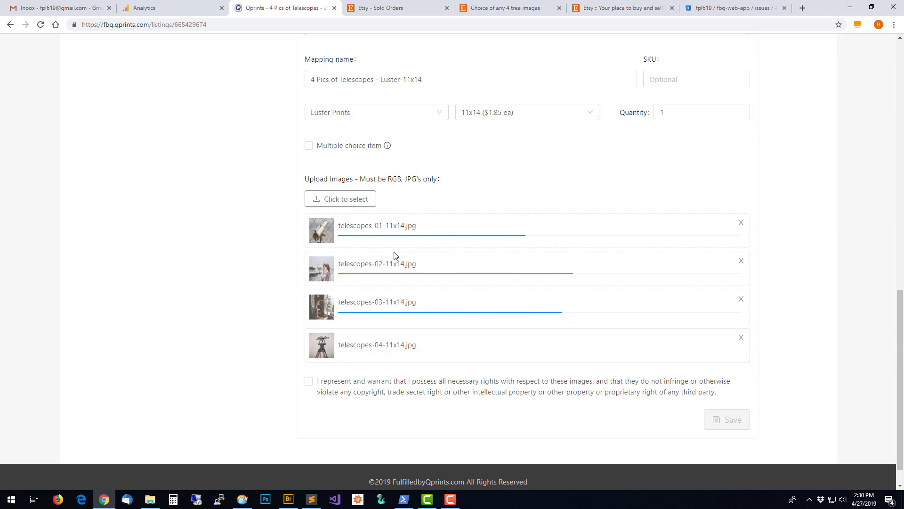
pyautogui.click(308, 381)
pyautogui.click(727, 419)
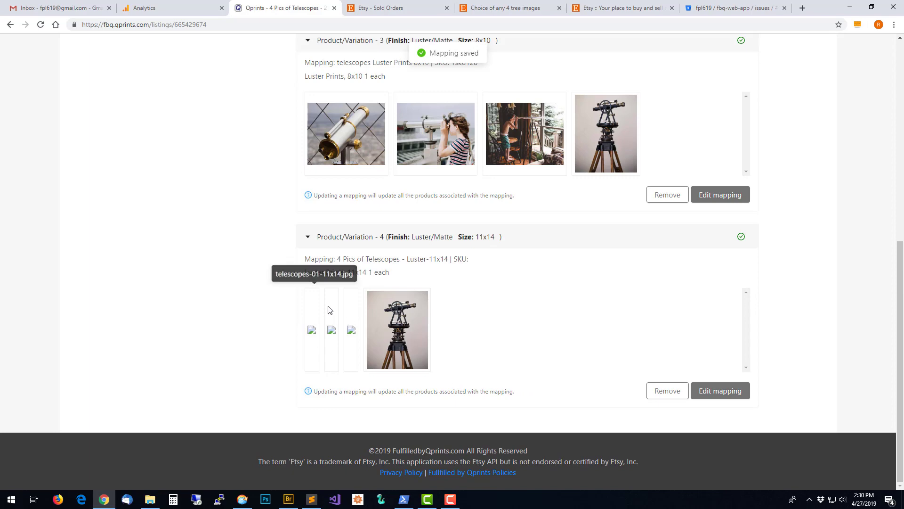
# Step: Reopen the 4 Pics of Telescopes listing from Store Listings and check variation 4's images
pyautogui.scroll(4, 298, 265)
pyautogui.scroll(5, 299, 265)
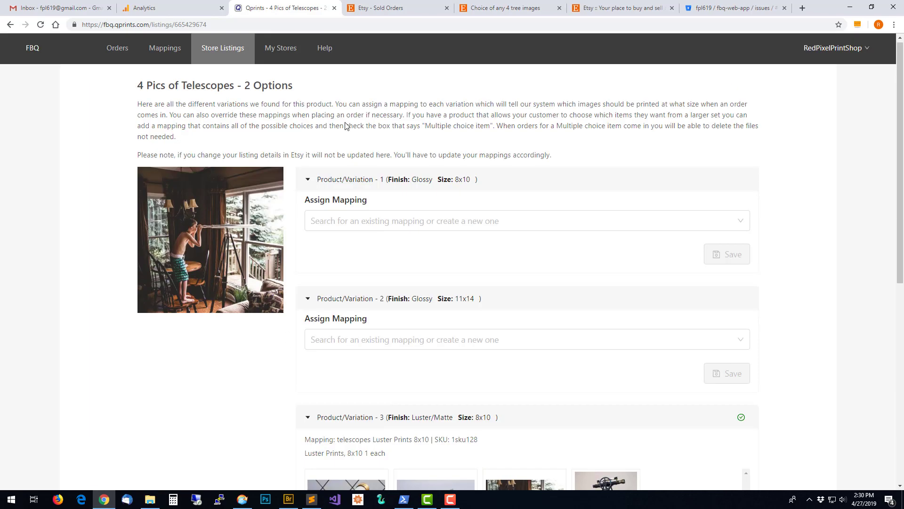
pyautogui.click(235, 58)
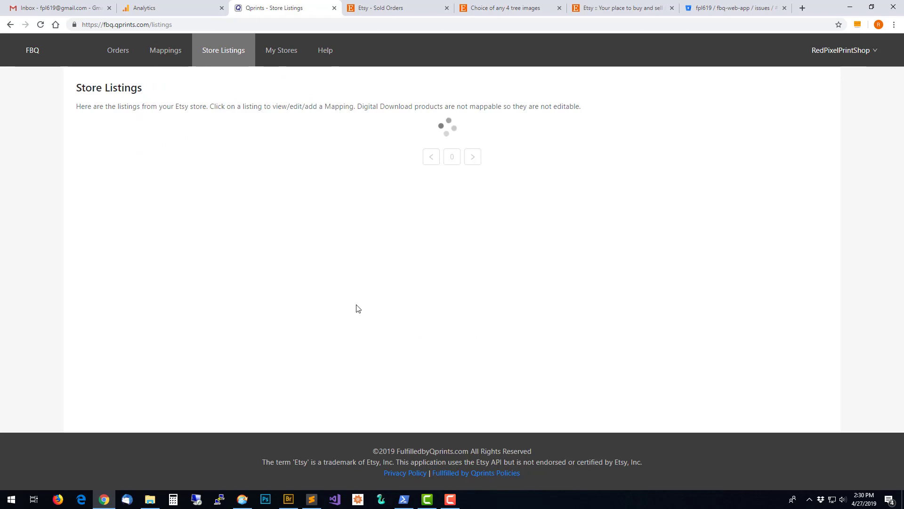
pyautogui.scroll(-5, 372, 306)
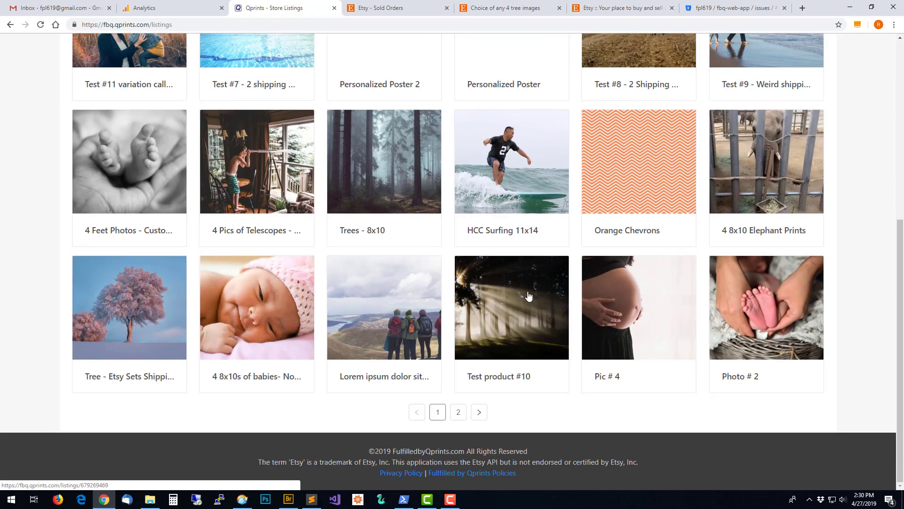
pyautogui.click(270, 198)
pyautogui.scroll(-3, 273, 226)
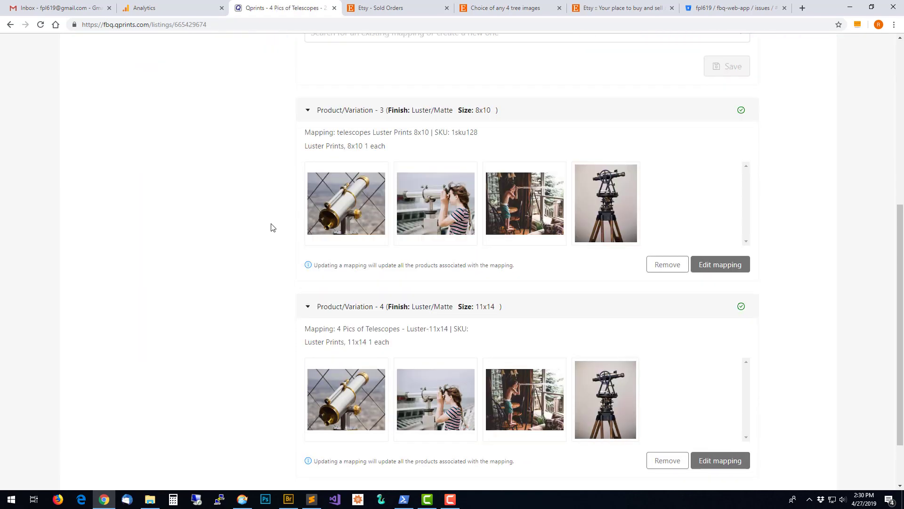
pyautogui.scroll(8, 380, 216)
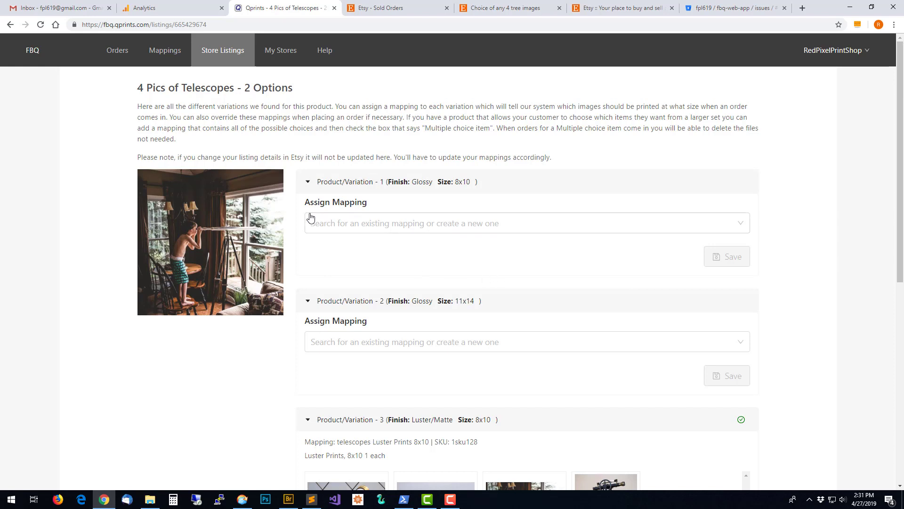
# Step: Glance at the Glossy 8x10 variation's mapping choices, then go to the new Orders list
pyautogui.click(358, 229)
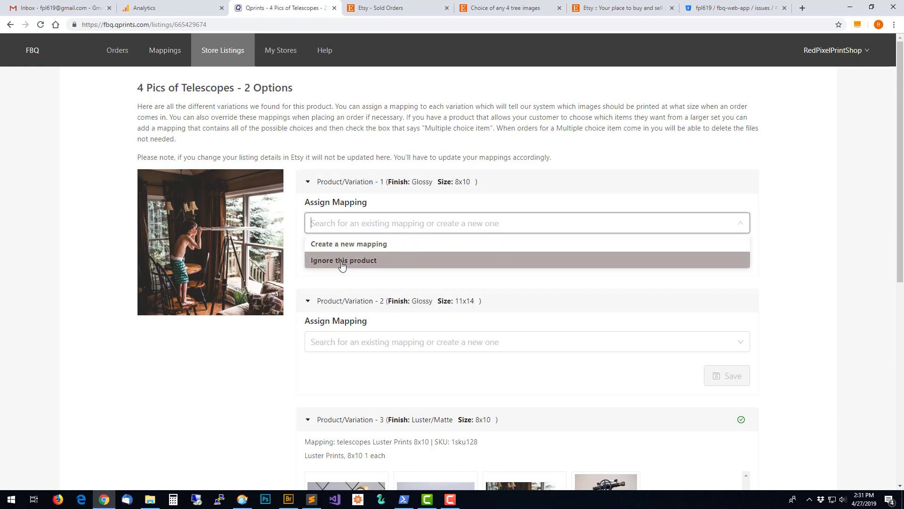
pyautogui.click(115, 52)
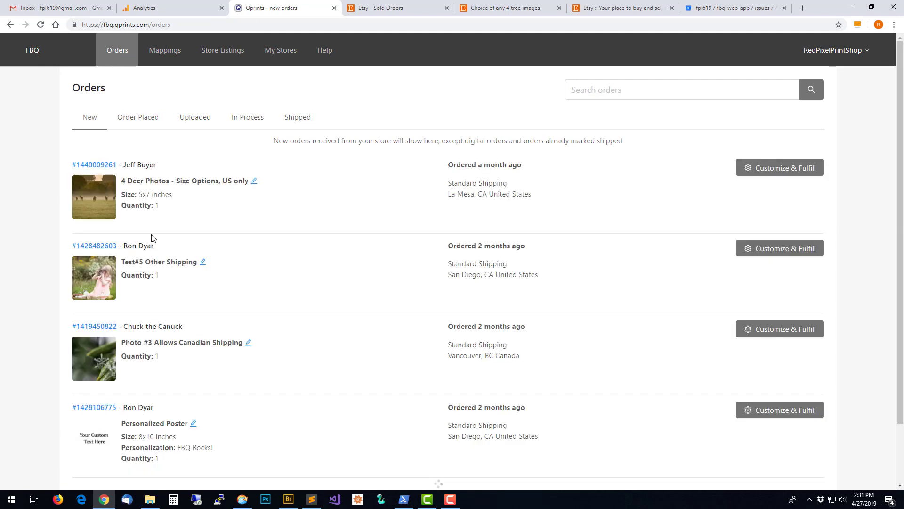
# Step: Set the Test#5 Other Shipping product to 'Ignore this product' and save
pyautogui.click(203, 262)
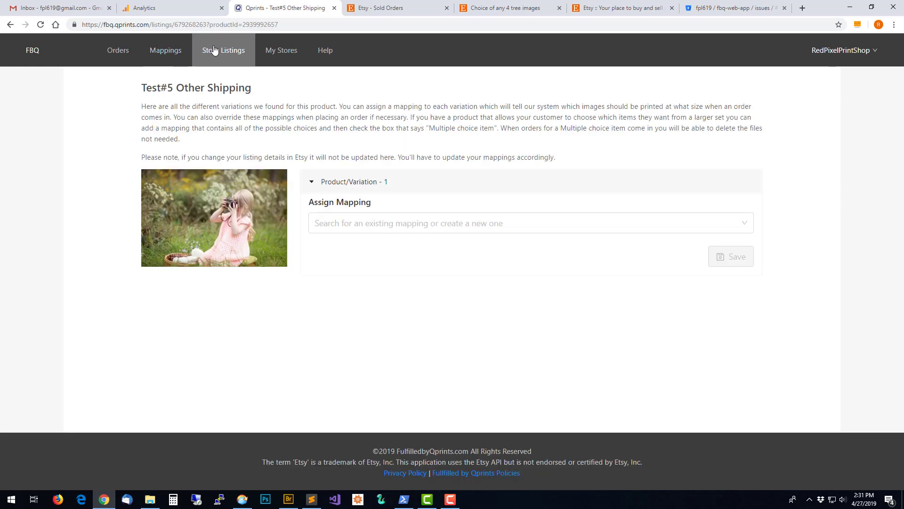
pyautogui.click(355, 227)
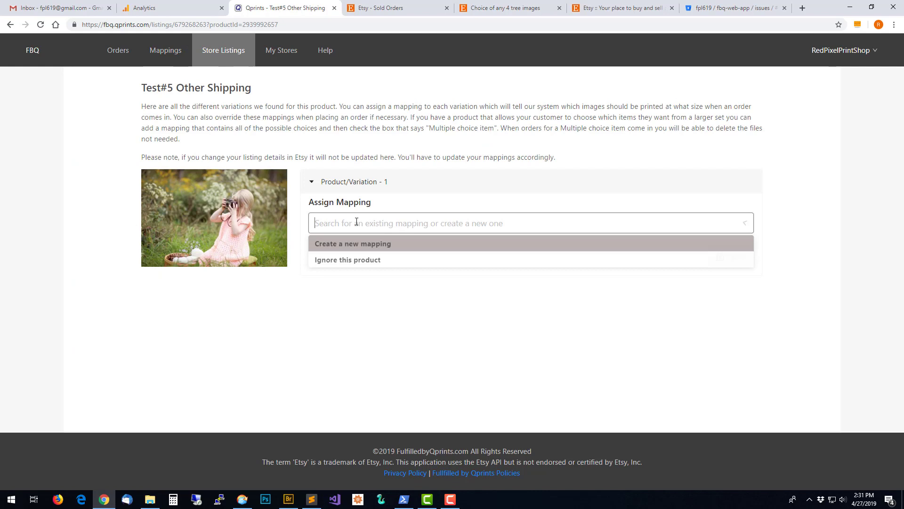
pyautogui.click(340, 259)
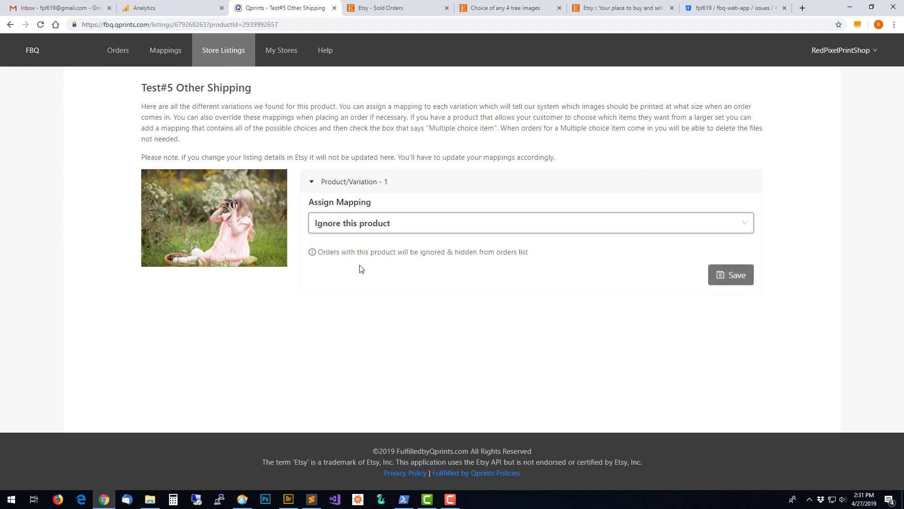
pyautogui.click(722, 278)
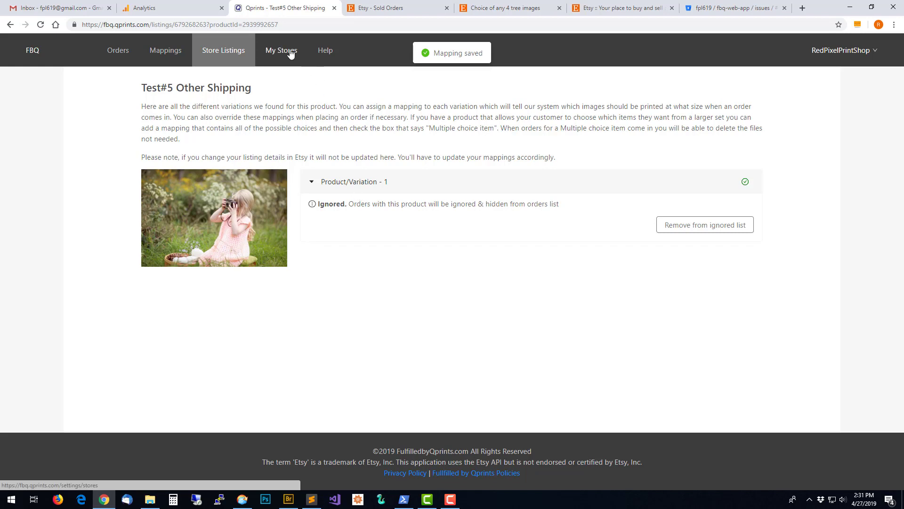
# Step: Recheck the new orders, then move through Mappings and Store Listings to My Stores
pyautogui.click(119, 52)
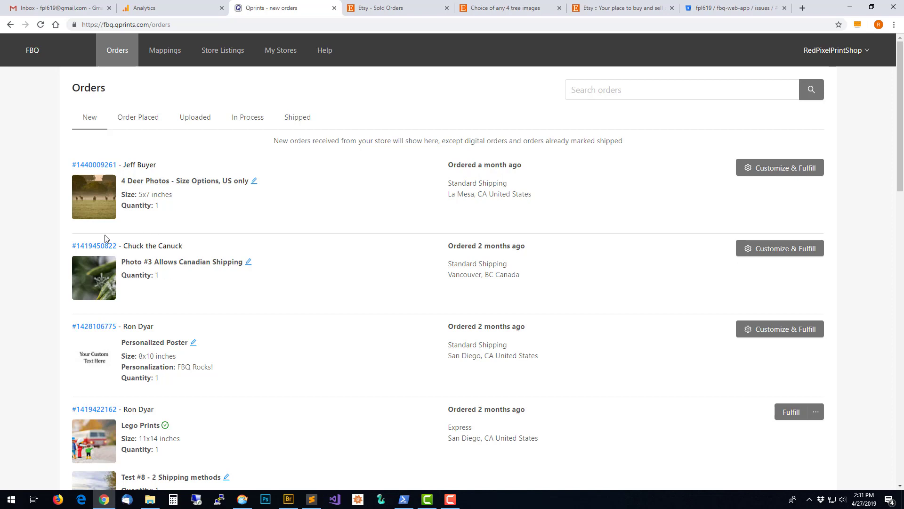
pyautogui.click(169, 55)
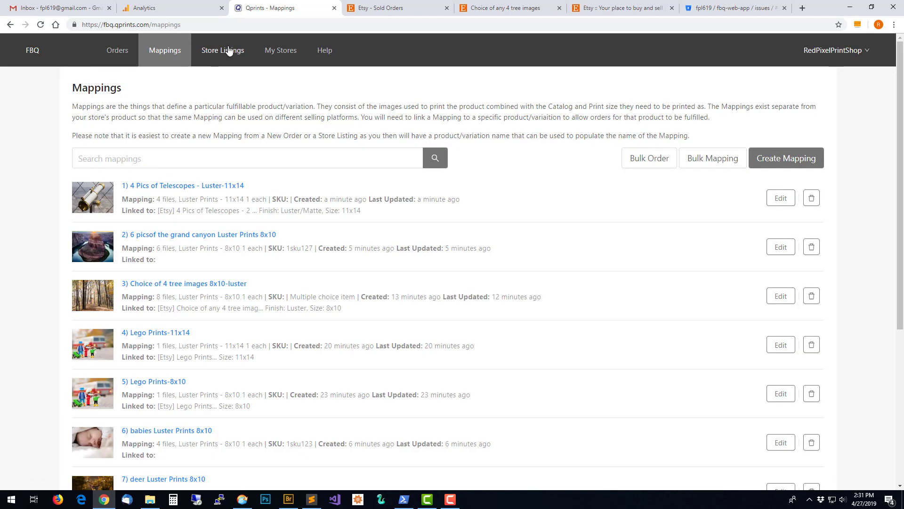
pyautogui.click(237, 66)
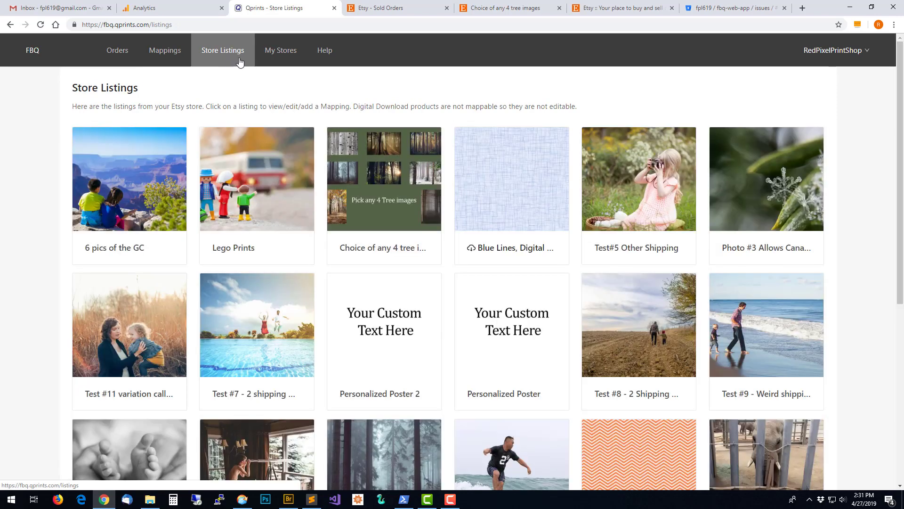
pyautogui.click(281, 49)
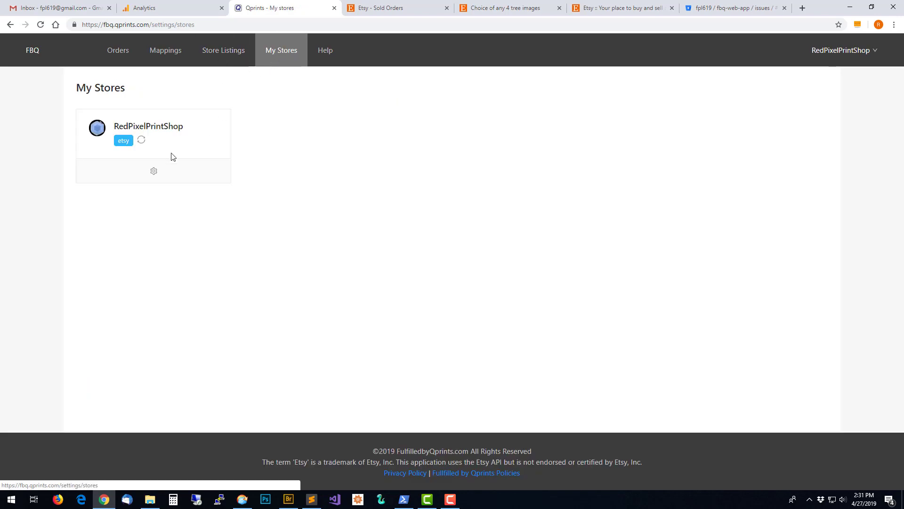
# Step: Enable 'Hide orders without a mapping' for the Etsy store and review the filtered orders
pyautogui.click(153, 171)
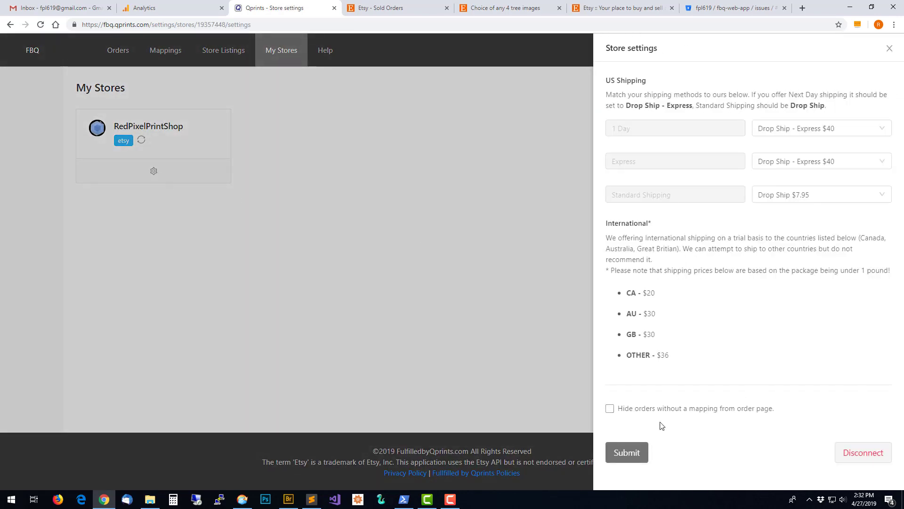
pyautogui.click(610, 409)
pyautogui.click(624, 458)
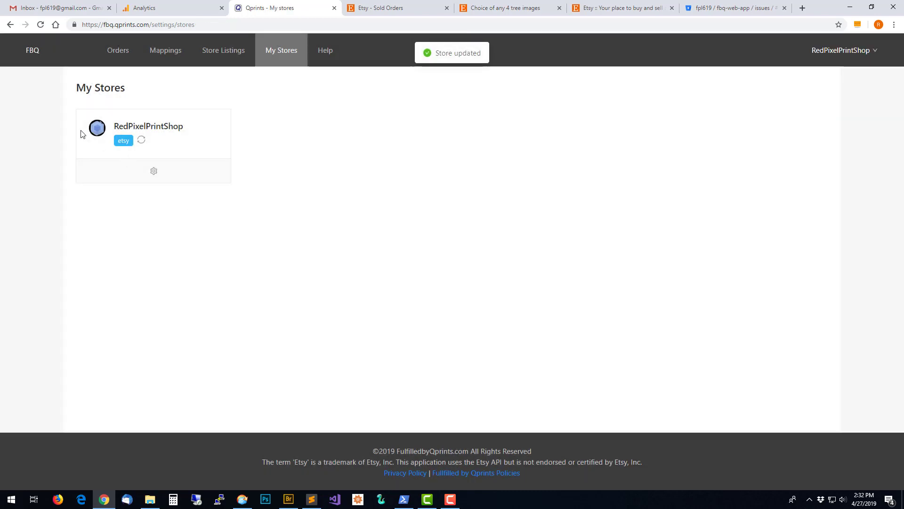
pyautogui.click(117, 50)
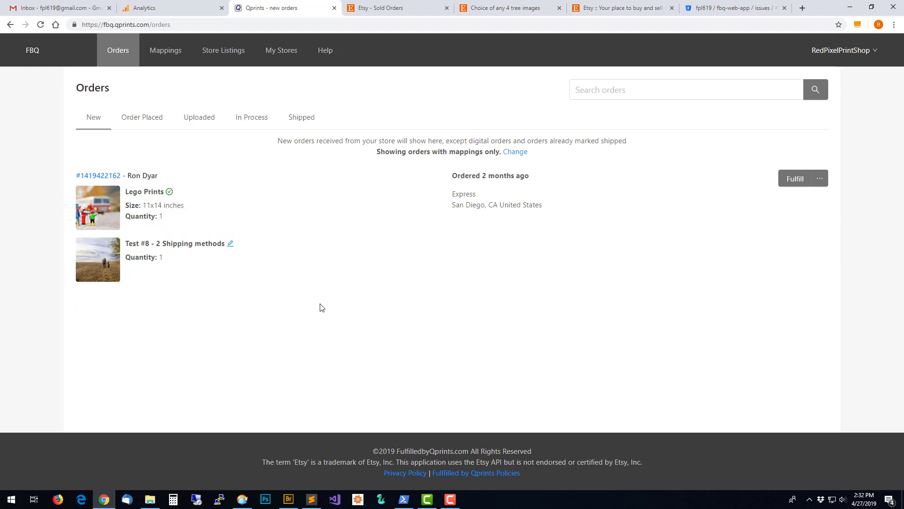
pyautogui.moveTo(378, 150); pyautogui.dragTo(421, 150)
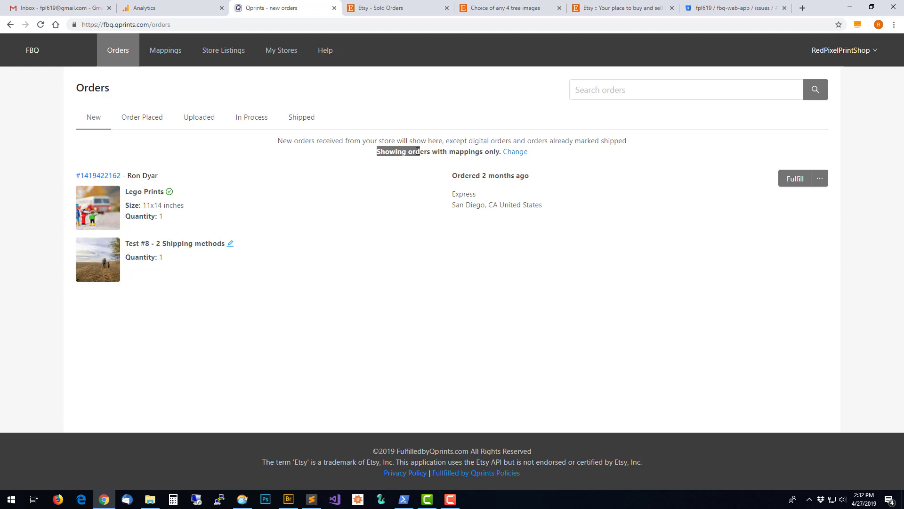
pyautogui.click(387, 151)
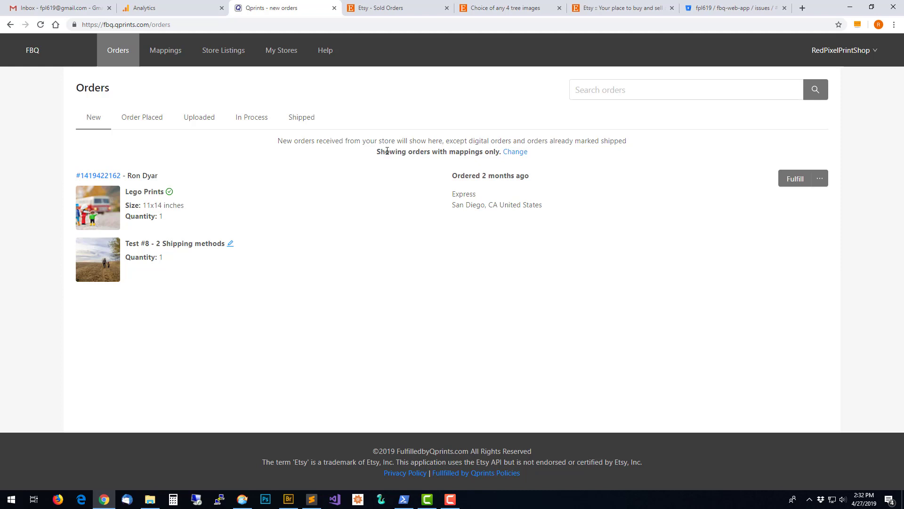
# Step: Turn 'Hide orders without a mapping' back off and return to the new orders list
pyautogui.click(516, 153)
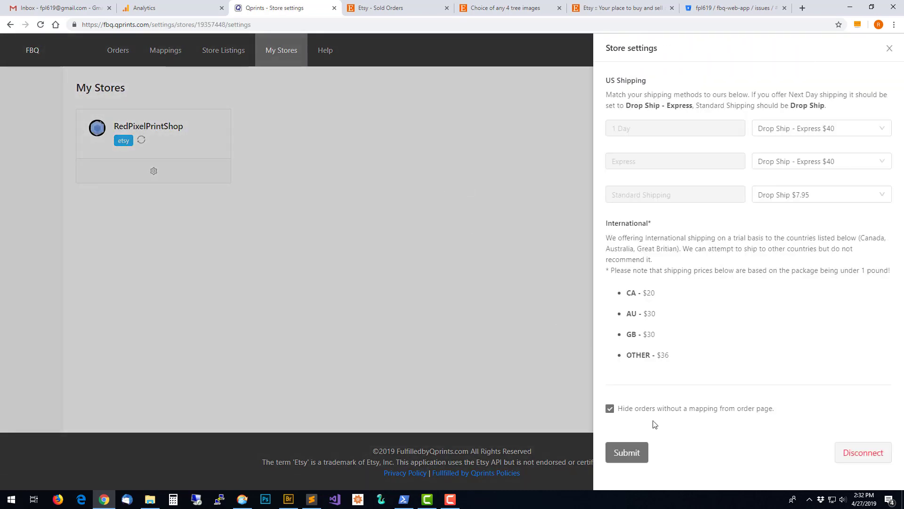
pyautogui.click(645, 413)
pyautogui.click(630, 453)
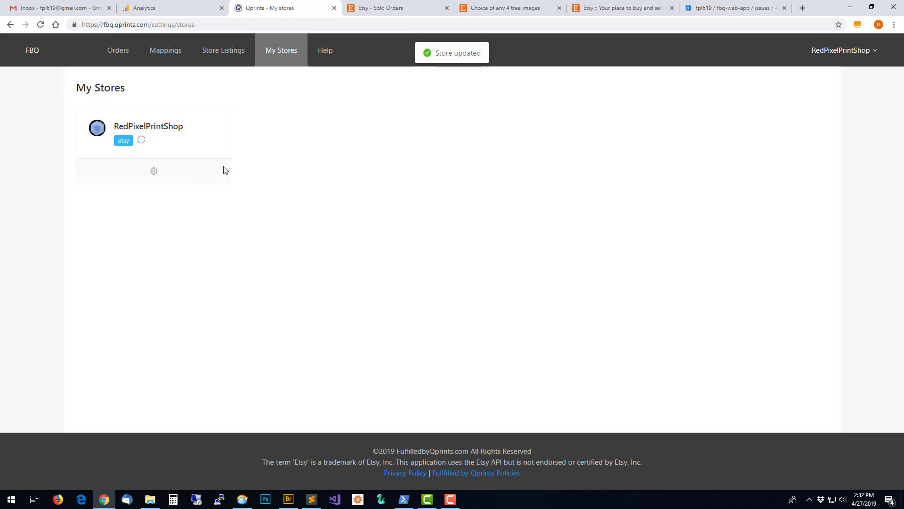
pyautogui.click(123, 56)
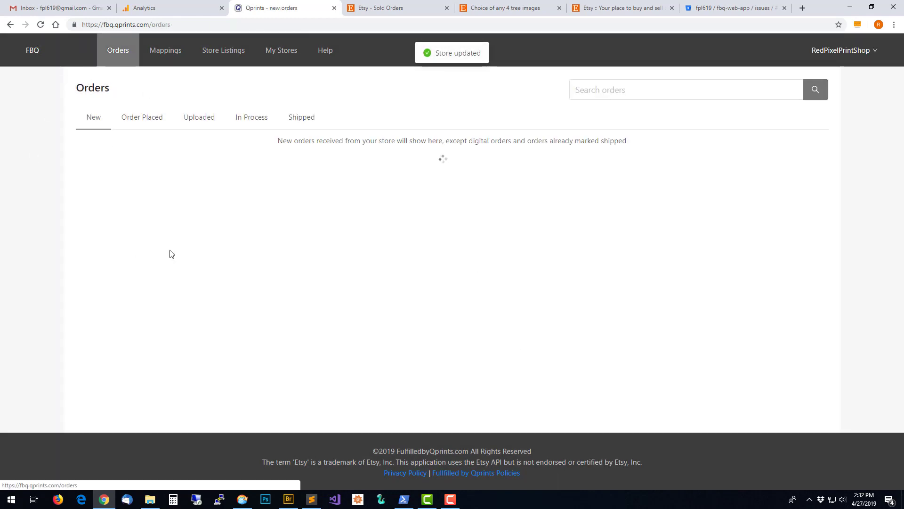